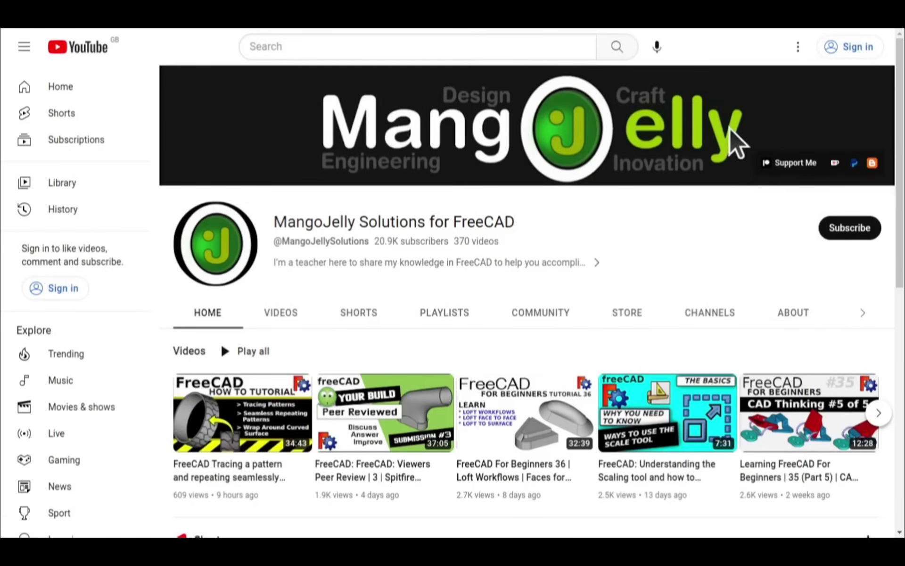
View the channel's About page and highlight the donation links in its description
click(793, 316)
scroll(195, 422, down, 3)
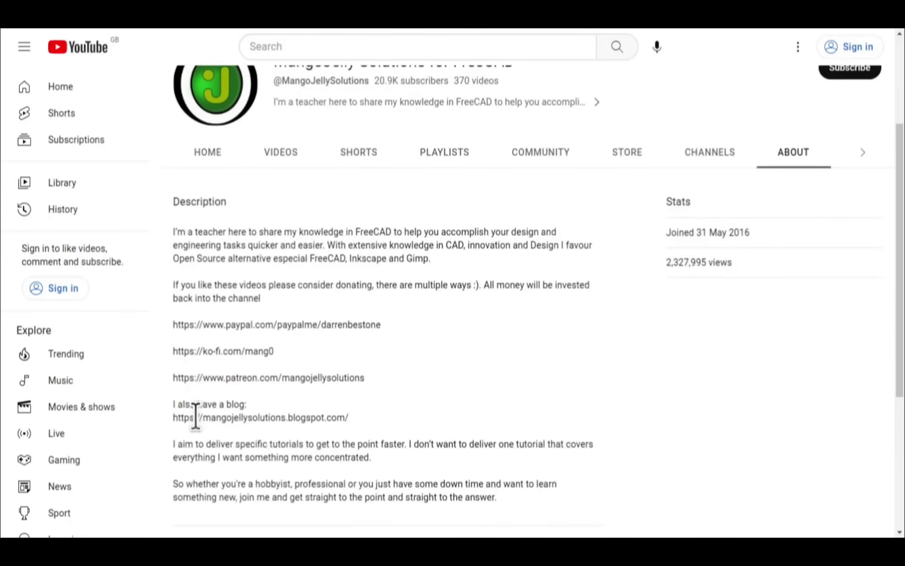
drag(380, 384, 174, 323)
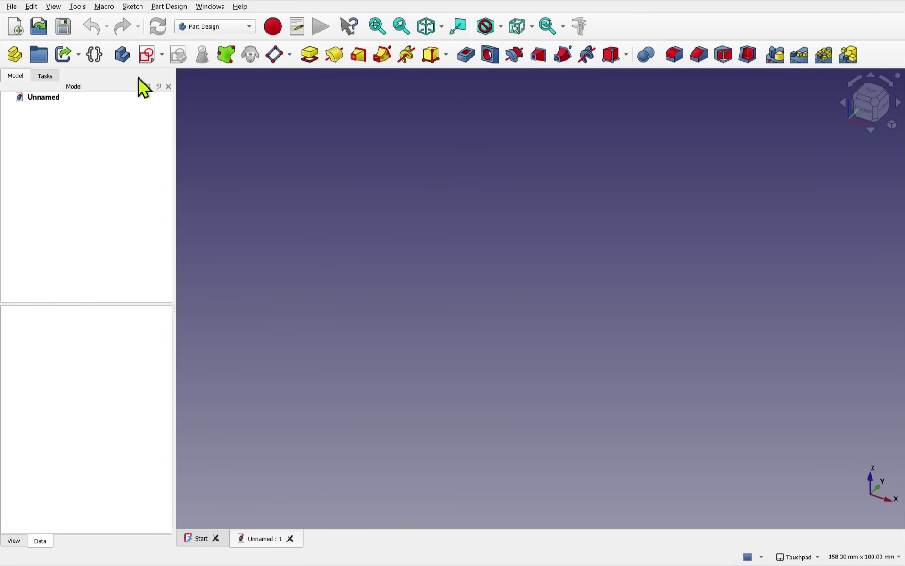
Create a new body in FreeCAD and start a sketch on its XY plane
click(122, 54)
click(147, 56)
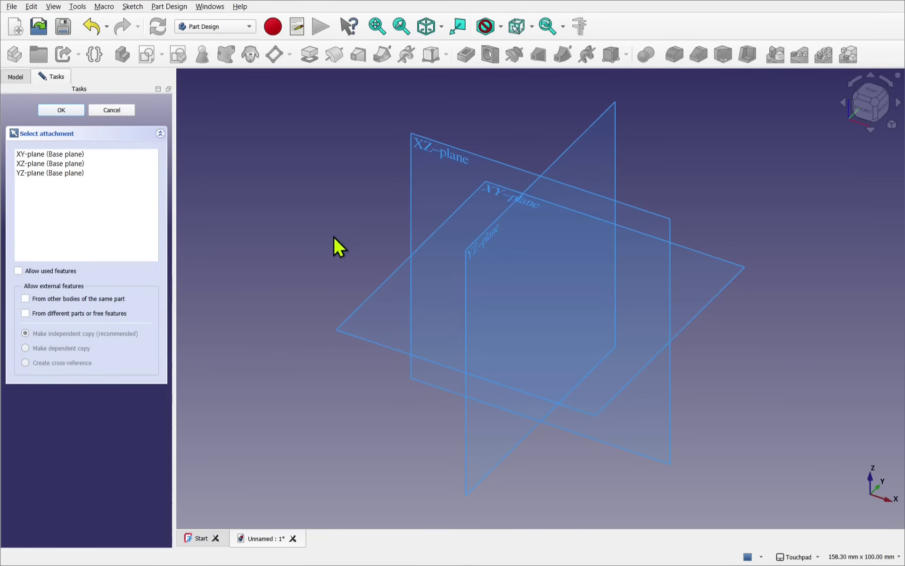
click(470, 205)
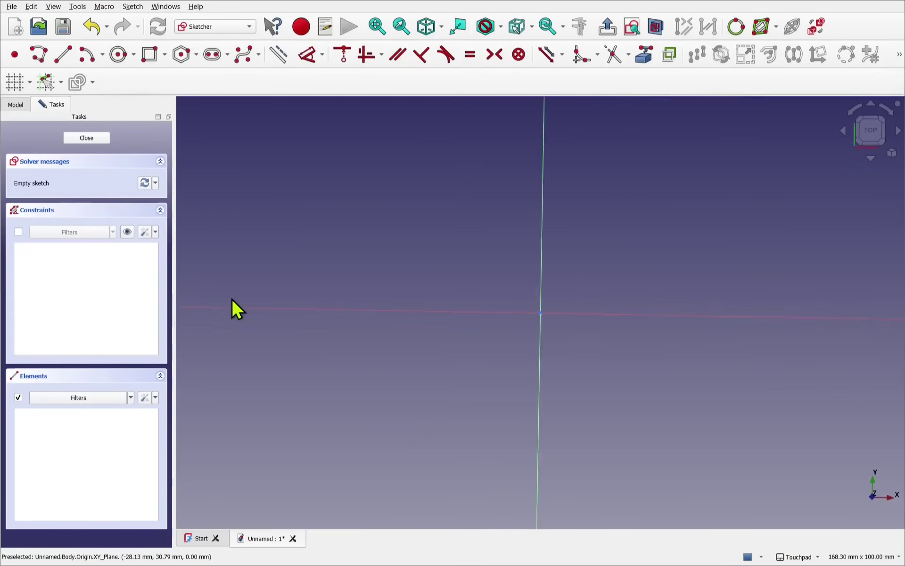
Draw two concentric circles centred on the origin, the outer one about 23 mm in radius, and finish the sketch
click(118, 56)
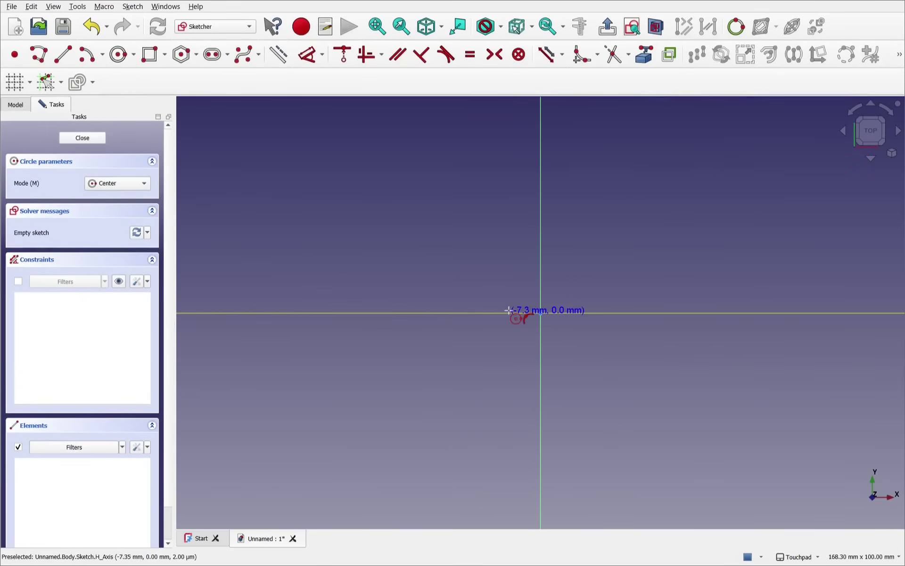
click(540, 313)
click(613, 375)
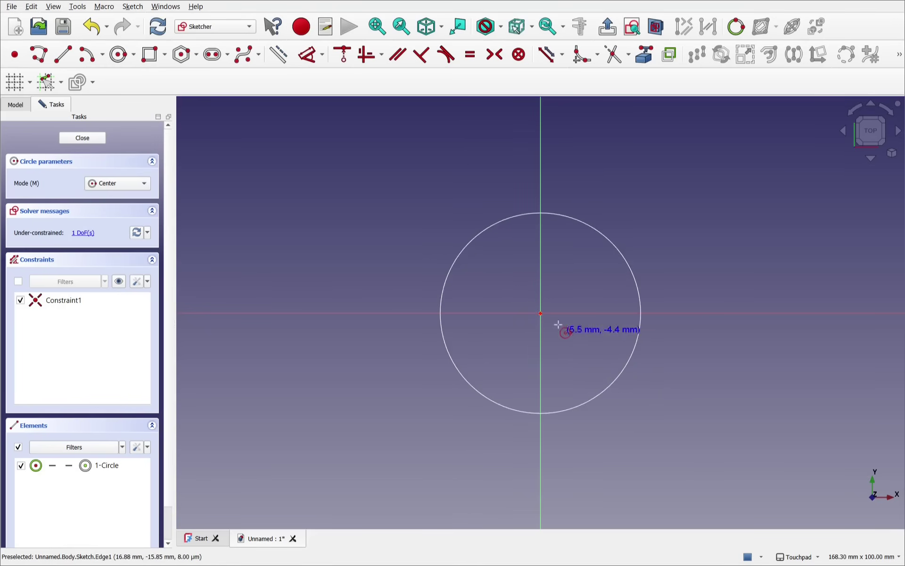
click(540, 313)
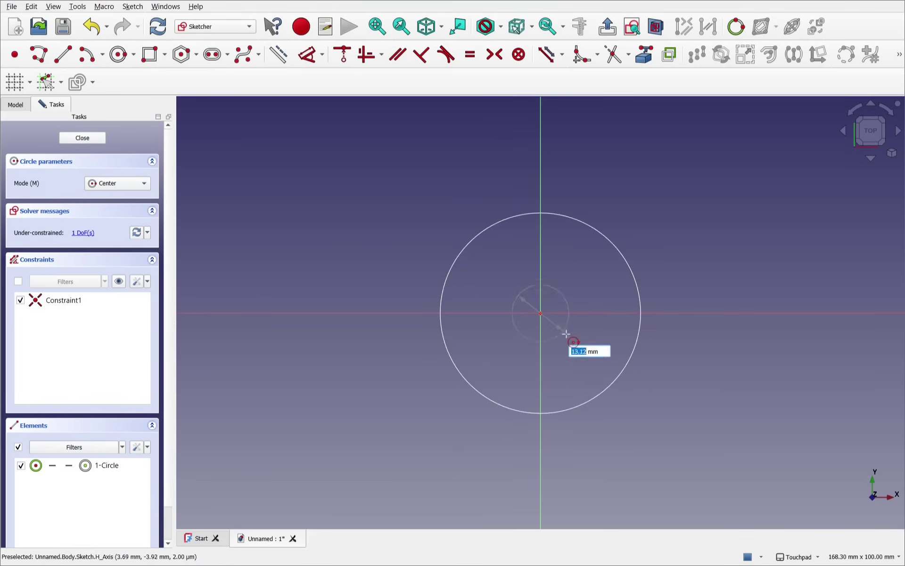
click(603, 365)
click(81, 140)
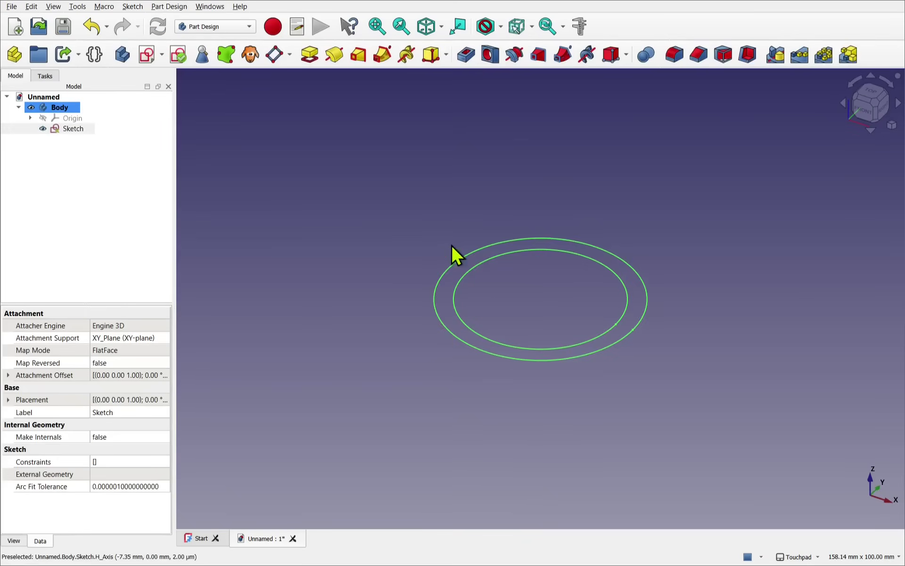
Pad the ring-shaped sketch into a long hollow tube
click(308, 56)
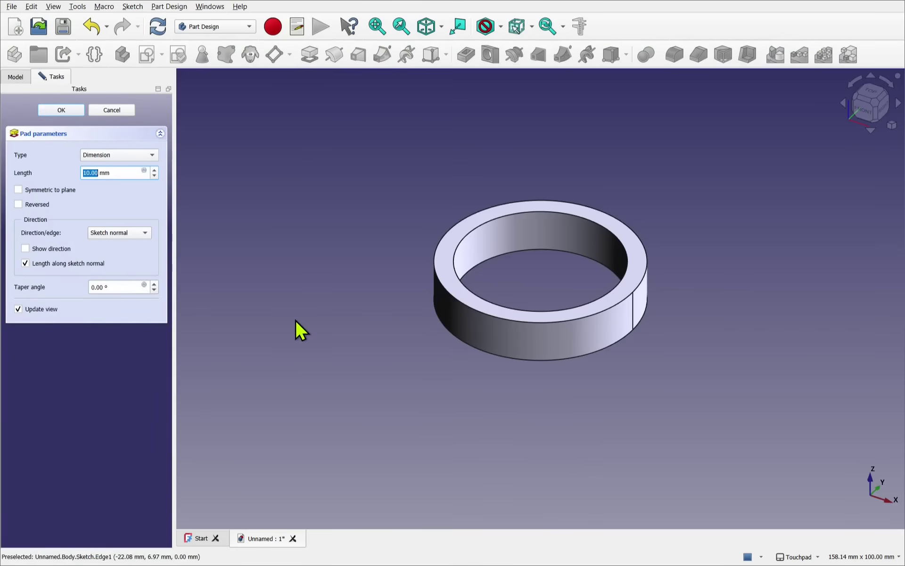
text(100)
key(BackSpace)
key(BackSpace)
text(00)
key(Return)
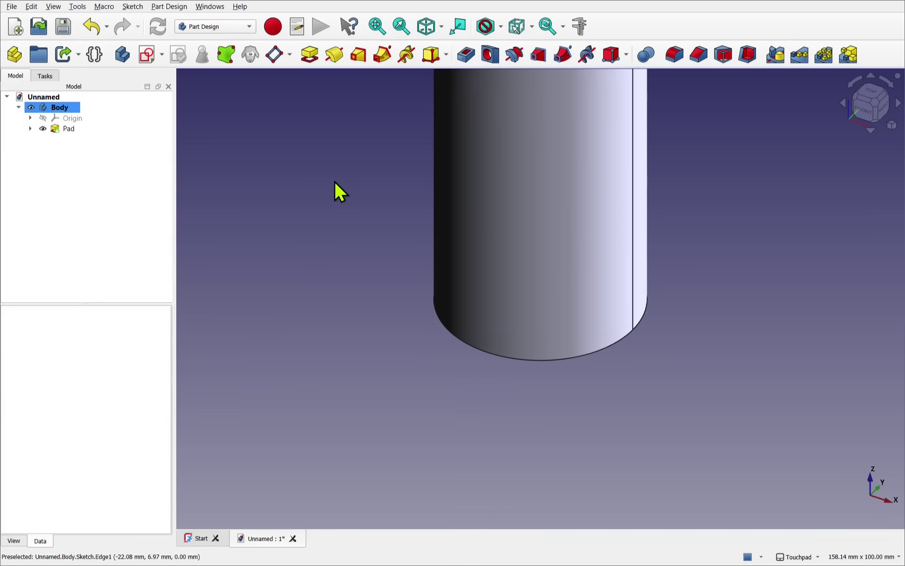
Switch to the Part workbench and look through its join tools: Connect, Embed and Cutout
middle_drag(335, 200, 354, 323)
scroll(342, 311, down, 2)
scroll(341, 306, down, 7)
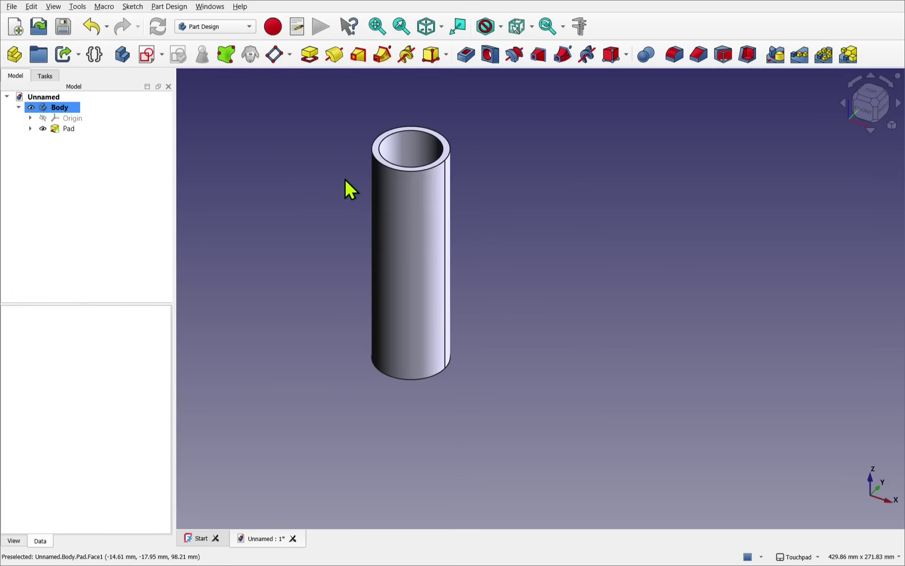
click(215, 29)
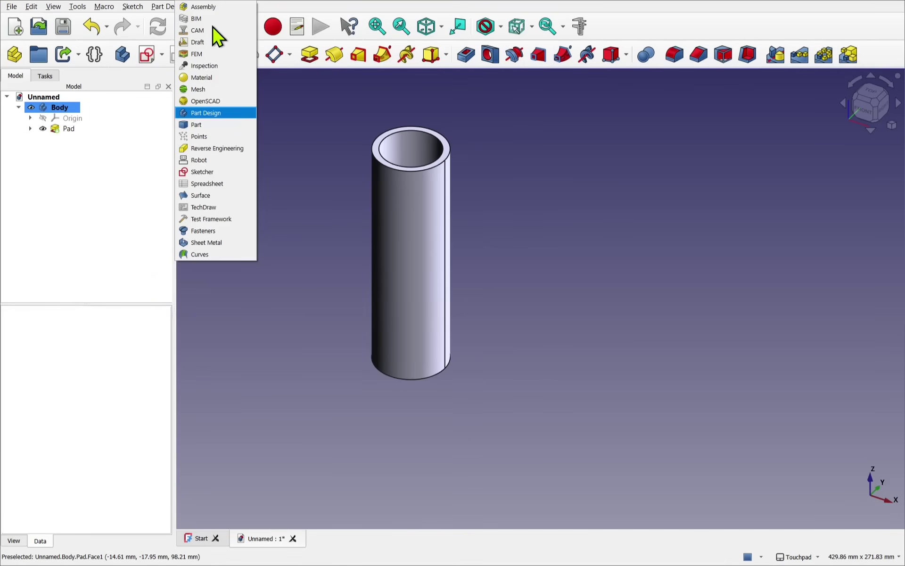
click(198, 125)
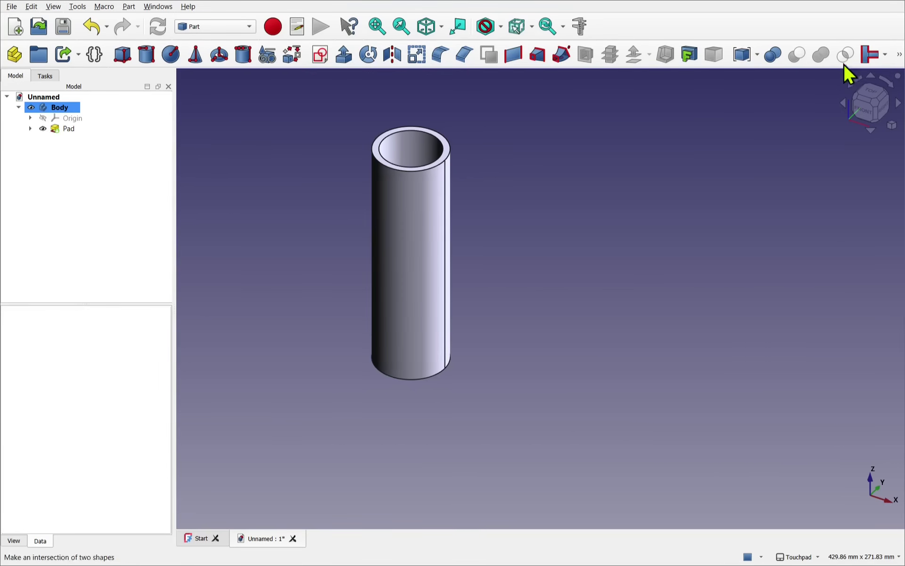
click(885, 56)
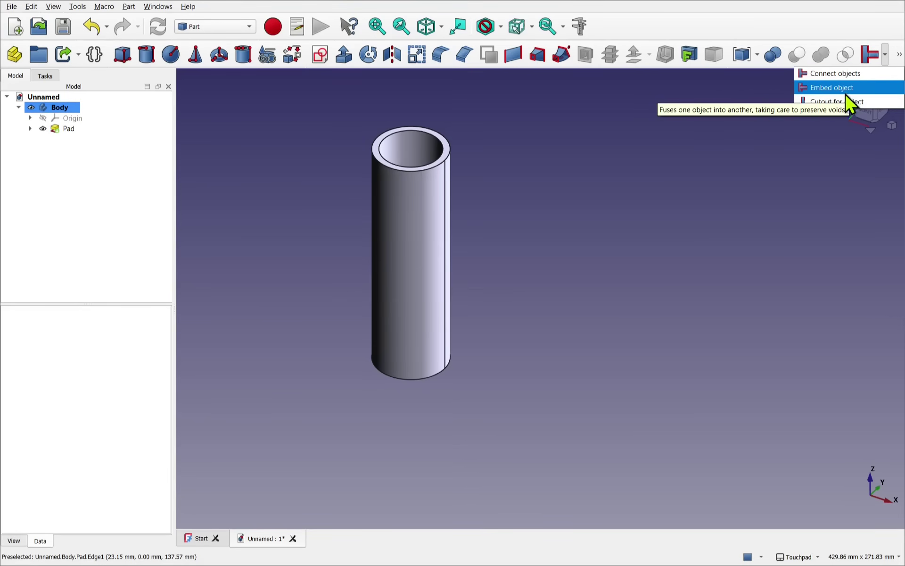
click(572, 166)
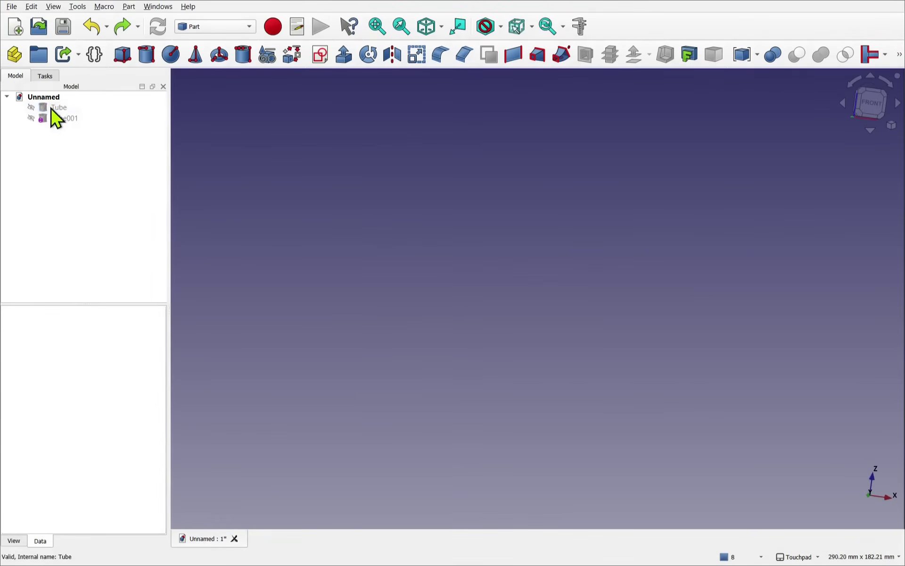
Make Tube and Tube001 visible in the other document
click(56, 108)
click(64, 117)
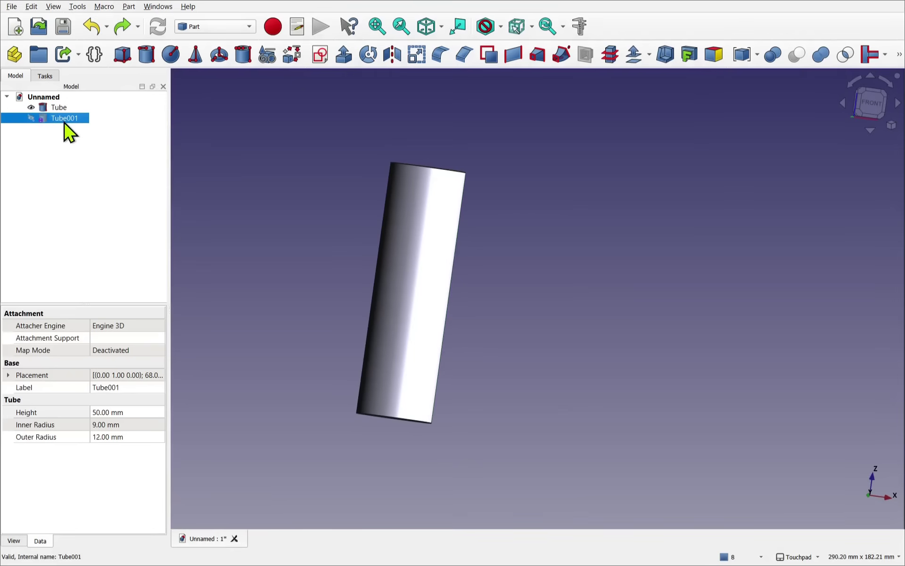
key(space)
mouse_move(467, 253)
shift+mouse_down()
mouse_move(459, 307)
mouse_move(497, 393)
mouse_move(613, 151)
mouse_move(471, 248)
shift+mouse_up()
Join the main tube and the angled branch tube using Connect objects
click(532, 211)
click(434, 259)
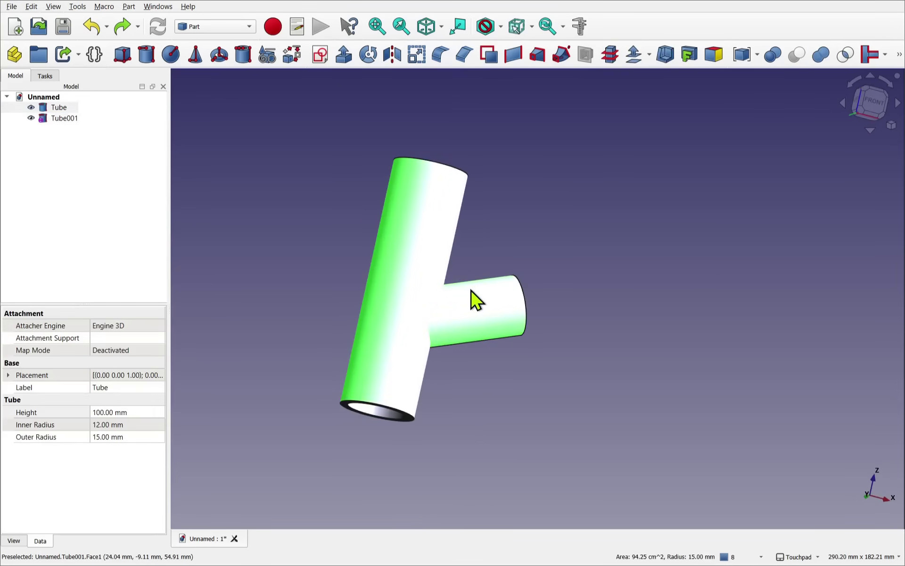
click(870, 56)
shift+drag(550, 233, 569, 317)
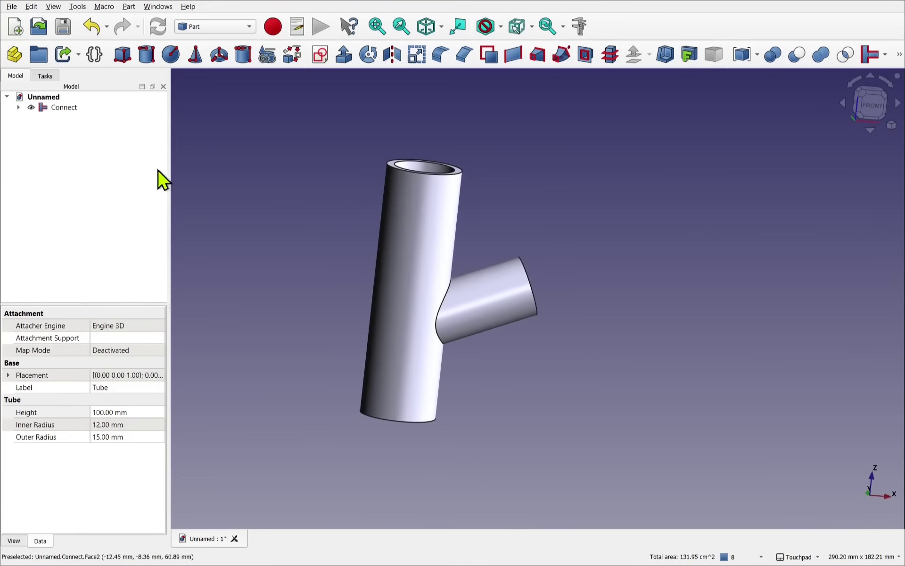
In the Part Design workbench, create a body from the Connect object and inspect its BaseFeature
click(203, 27)
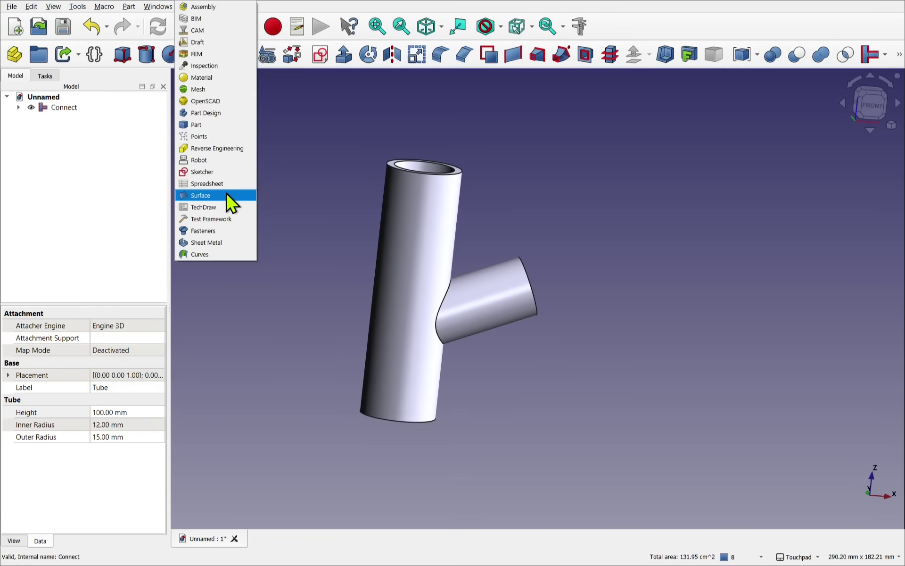
click(206, 113)
click(16, 75)
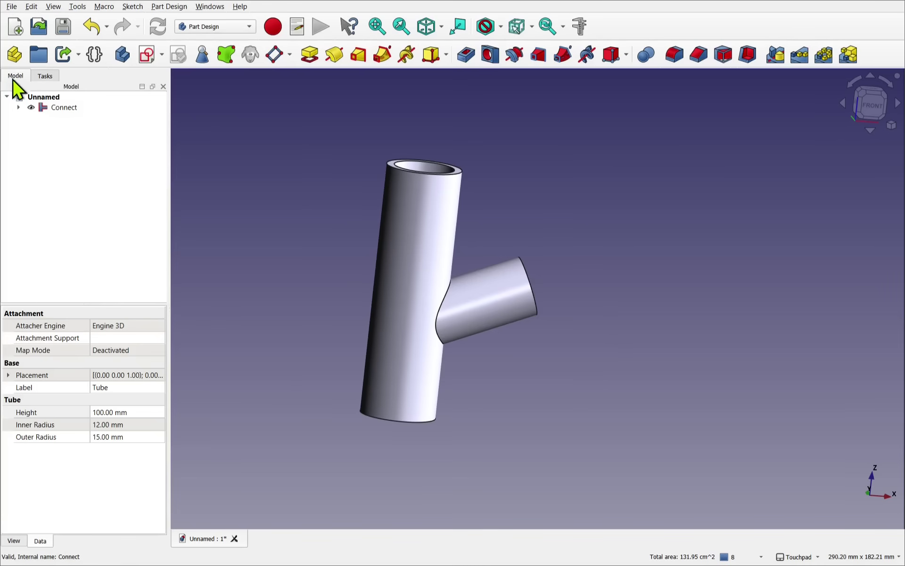
click(59, 108)
click(122, 54)
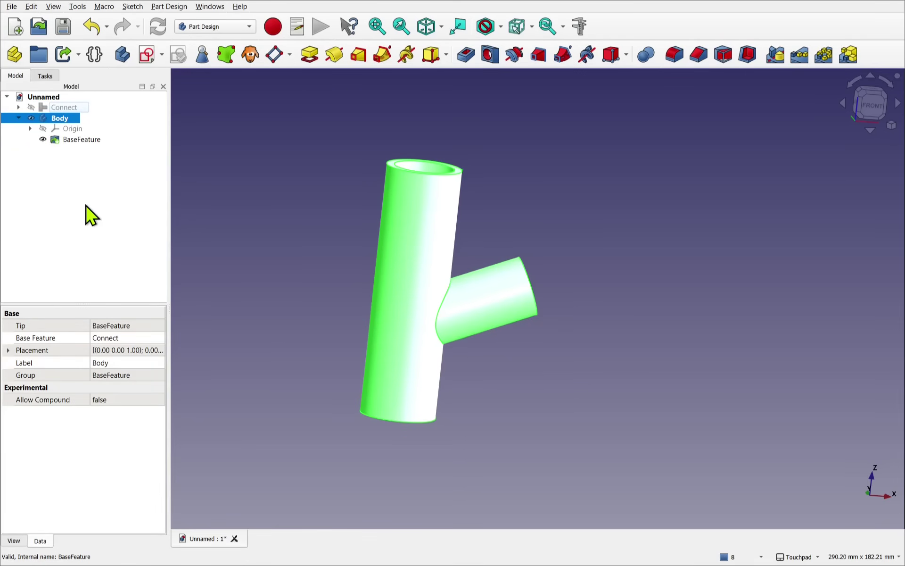
click(85, 166)
click(80, 140)
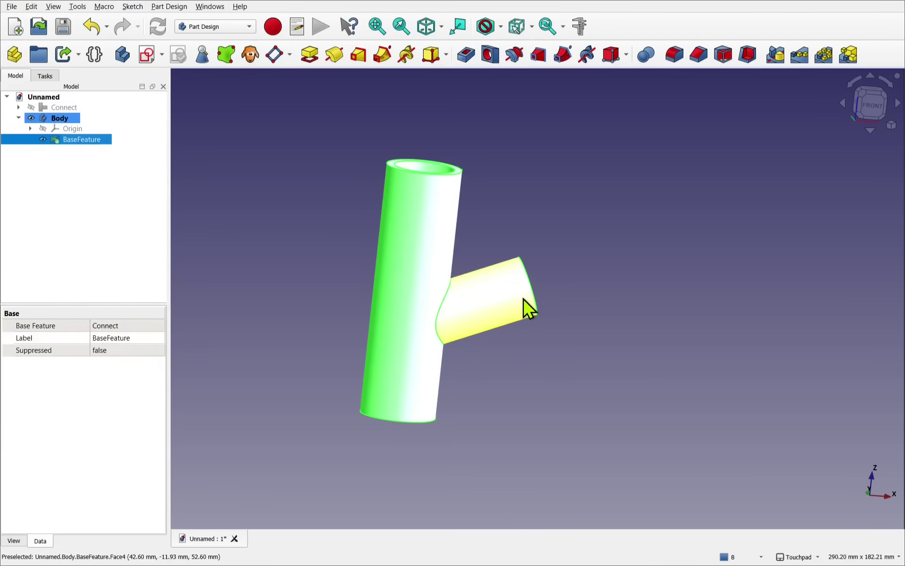
alt+drag(528, 309, 533, 389)
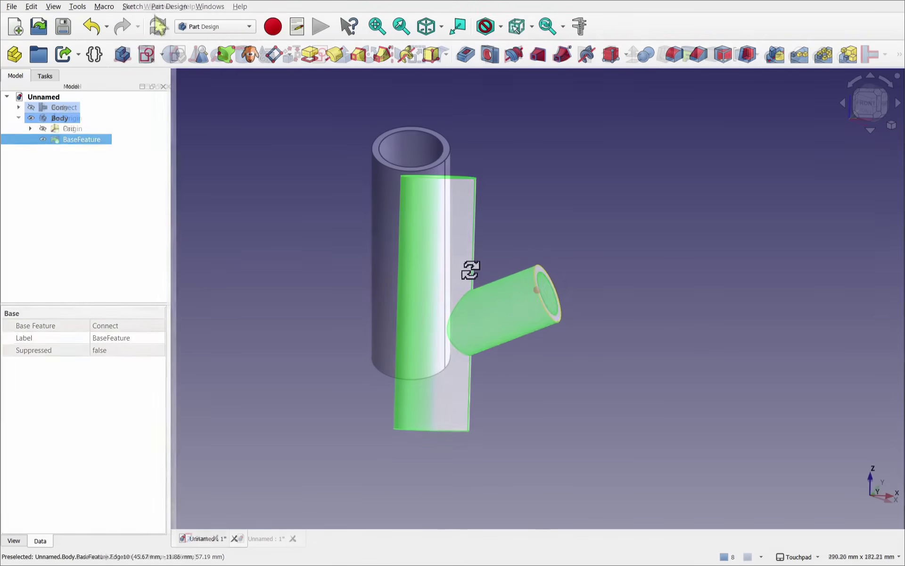
Return to the Part Design workbench in the padded tube's document and show its model tree
click(231, 26)
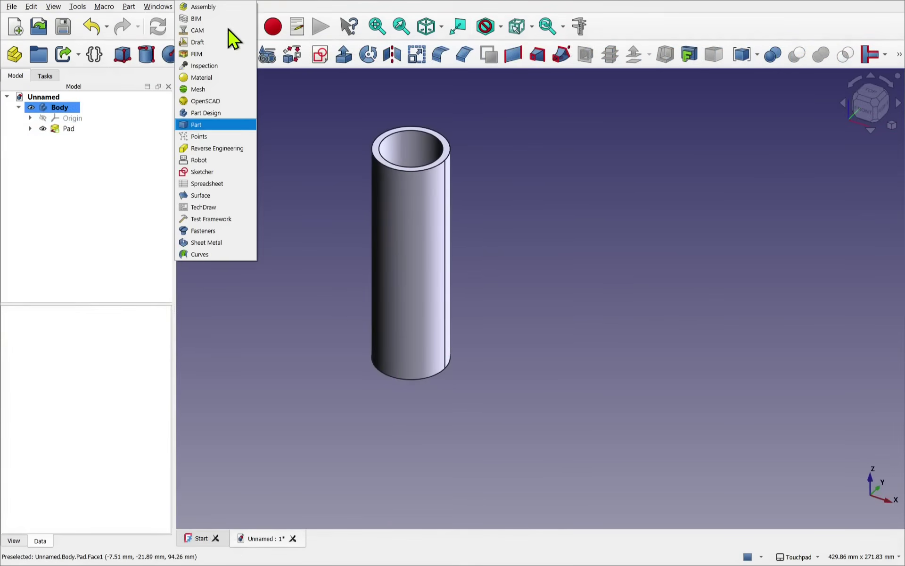
click(198, 113)
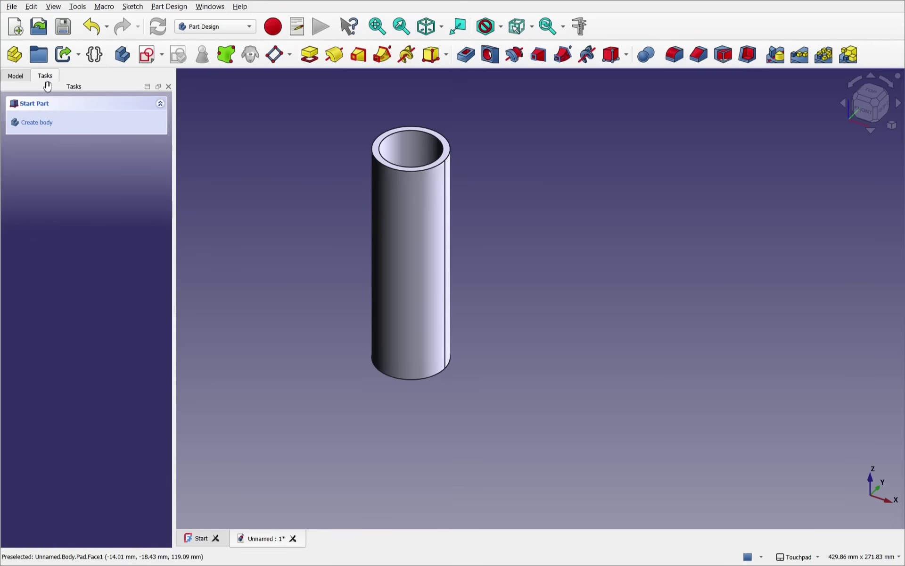
click(16, 75)
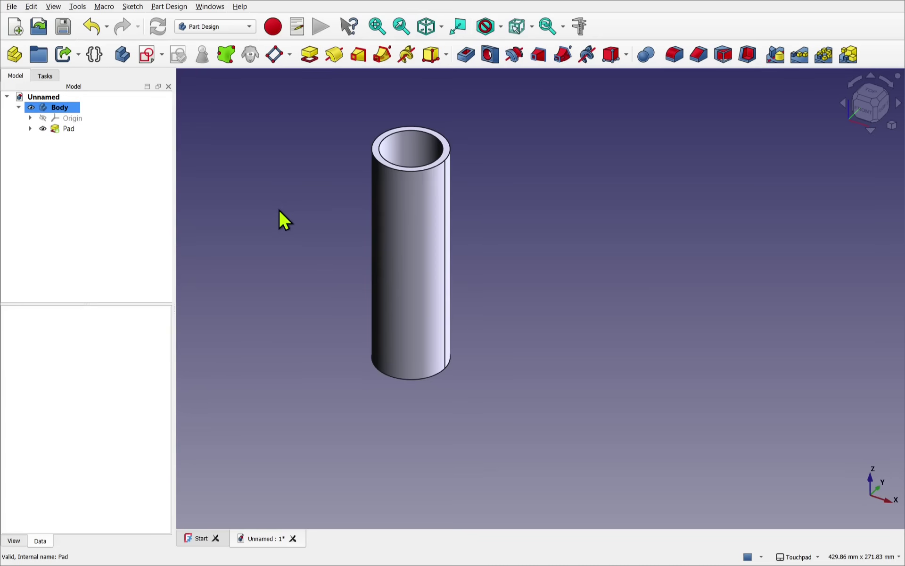
Start a sketch on the XZ plane in front view and turn on the section view through the tube
click(866, 116)
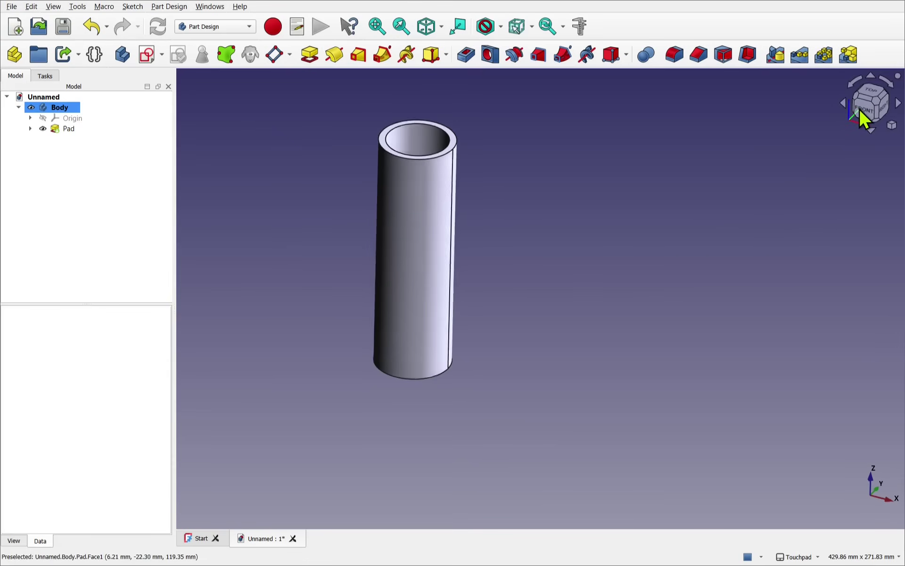
shift+middle_drag(488, 246, 493, 335)
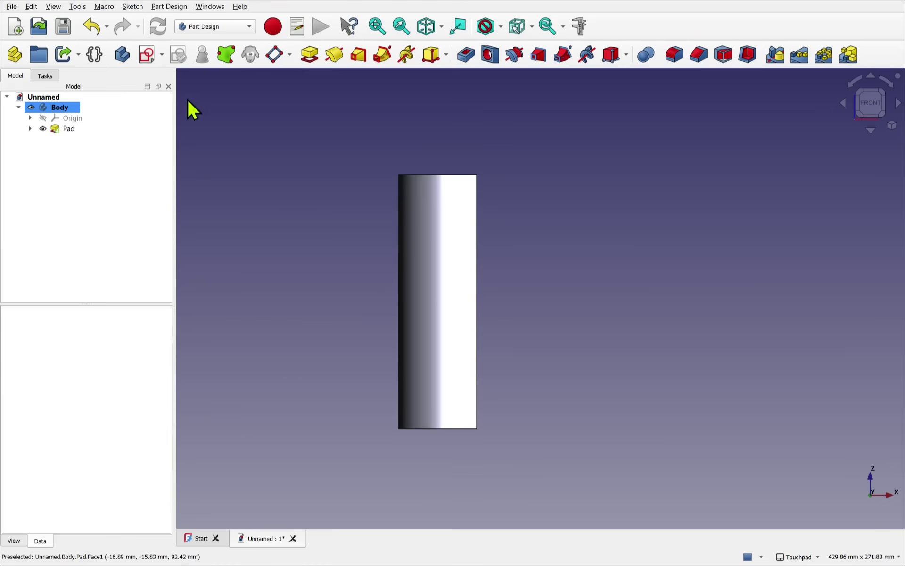
click(149, 58)
scroll(535, 217, down, 3)
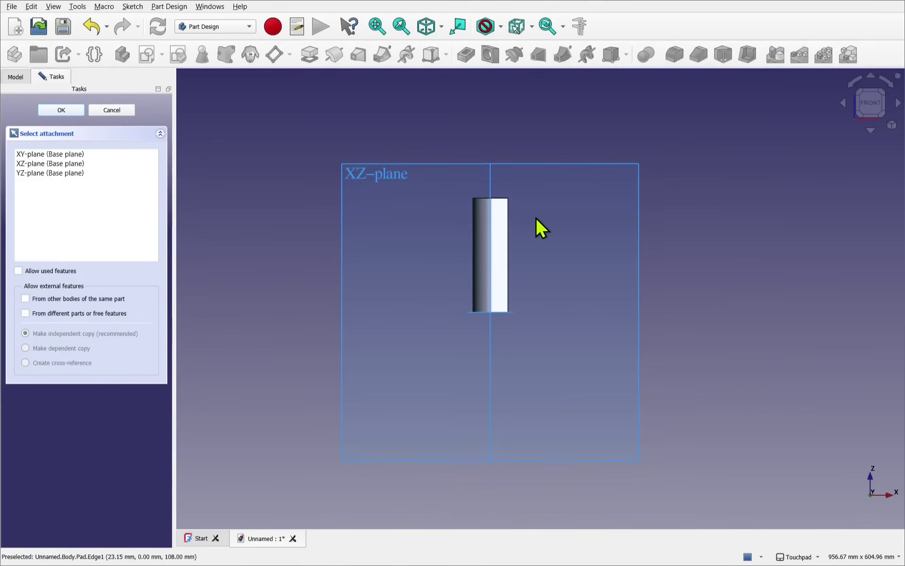
click(375, 172)
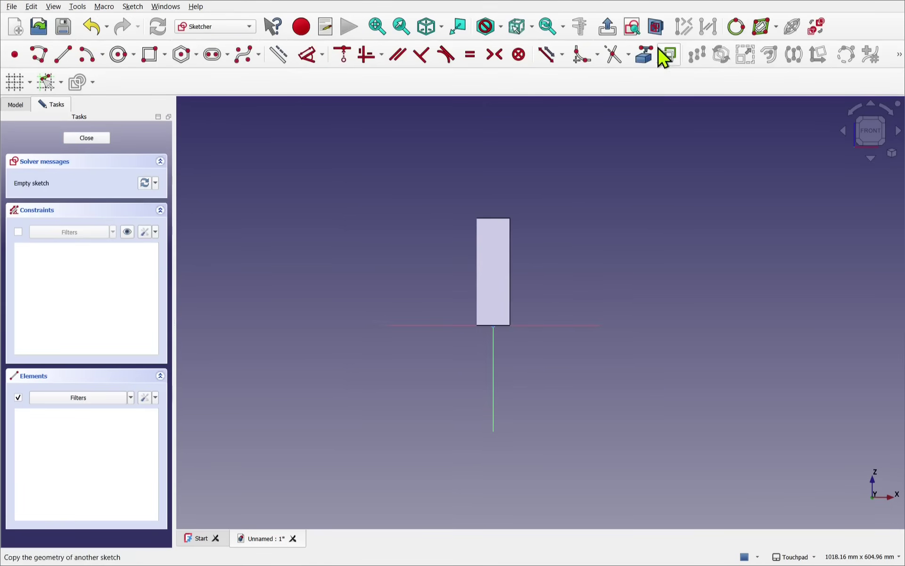
click(655, 28)
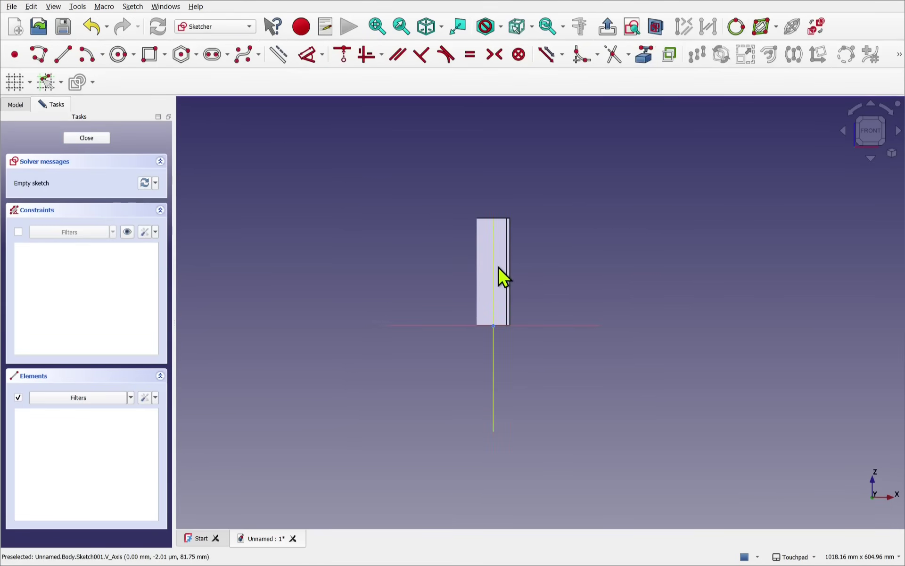
Draw a slanted line from the vertical axis inside the tube to about X 94 mm, Z 101 mm, and finish the sketch
scroll(498, 267, up, 3)
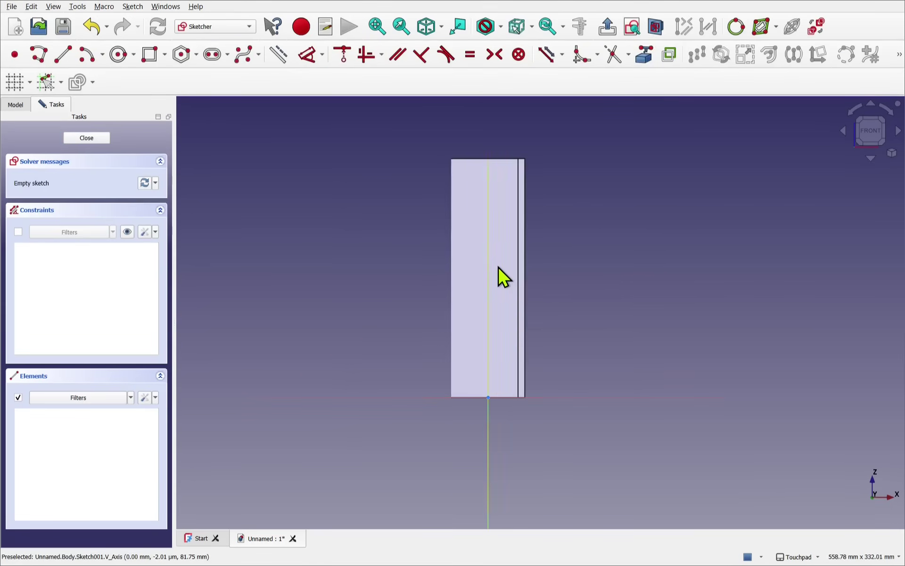
click(62, 55)
click(488, 316)
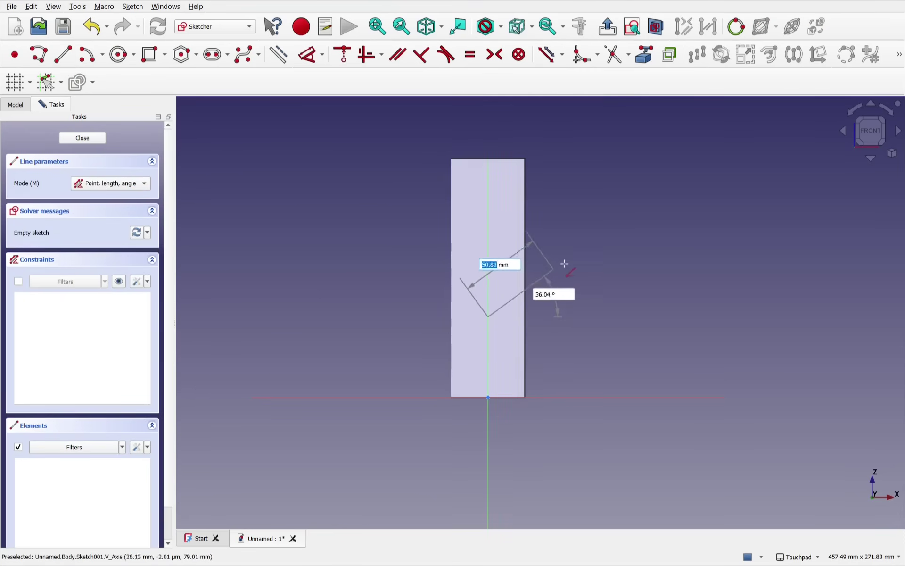
click(637, 235)
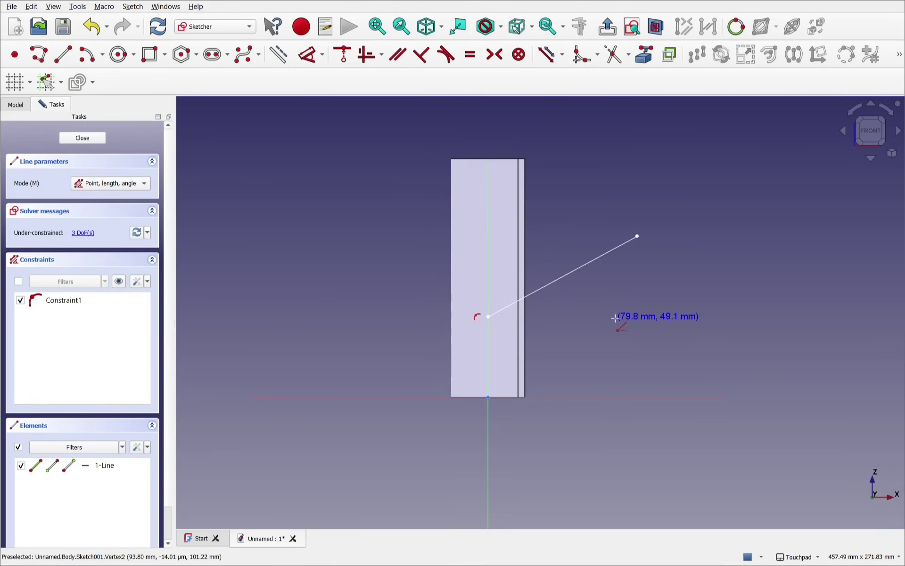
click(80, 137)
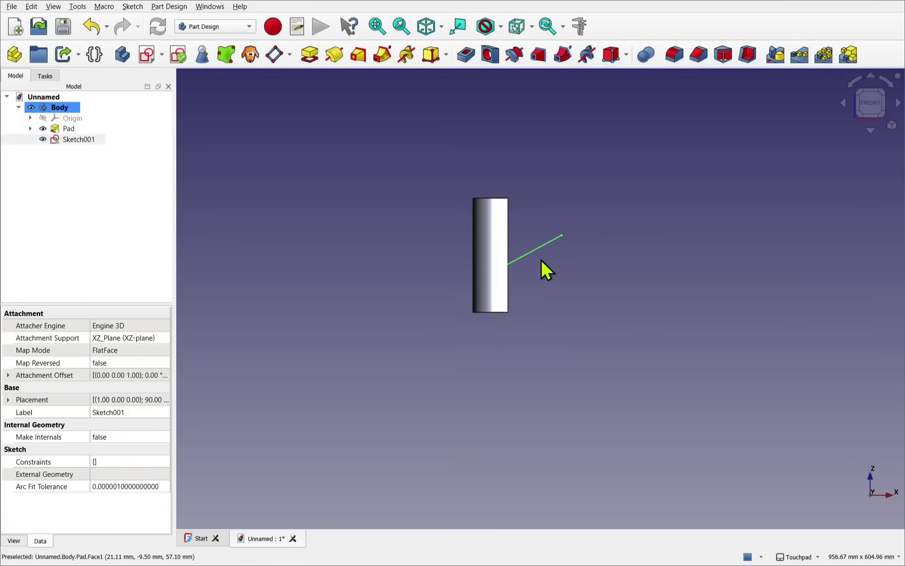
Start a new sketch on the YZ plane of the body
mouse_move(545, 261)
middle_down()
mouse_move(479, 289)
mouse_move(410, 292)
mouse_move(415, 354)
mouse_move(475, 410)
mouse_move(573, 347)
mouse_move(622, 273)
mouse_move(607, 248)
mouse_move(546, 246)
mouse_move(531, 261)
mouse_move(543, 273)
middle_up()
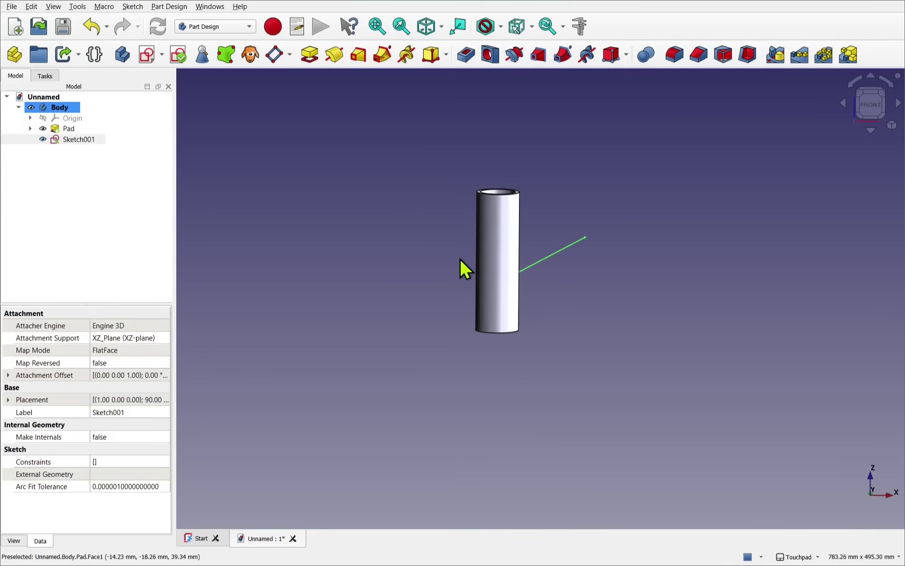
scroll(461, 261, up, 5)
click(358, 218)
click(146, 65)
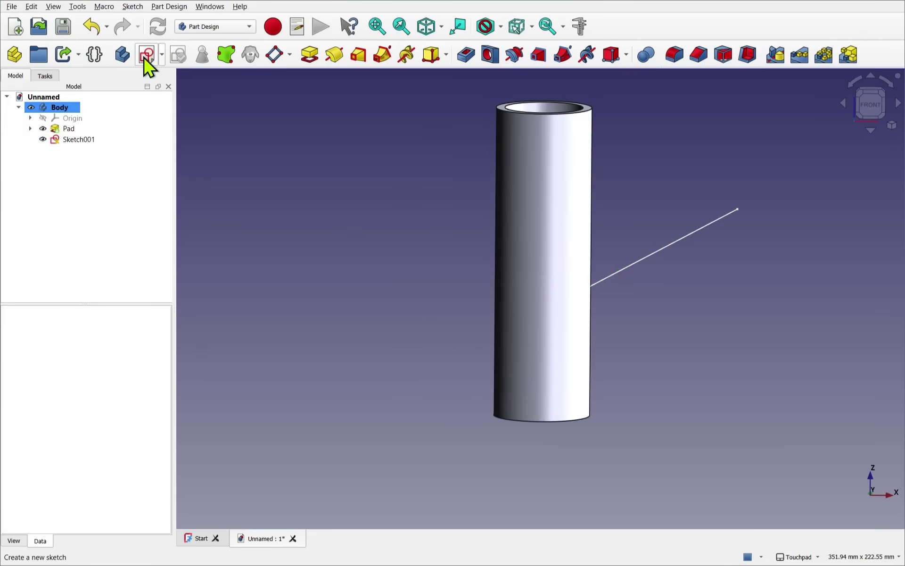
middle_drag(620, 378, 462, 367)
scroll(421, 349, down, 4)
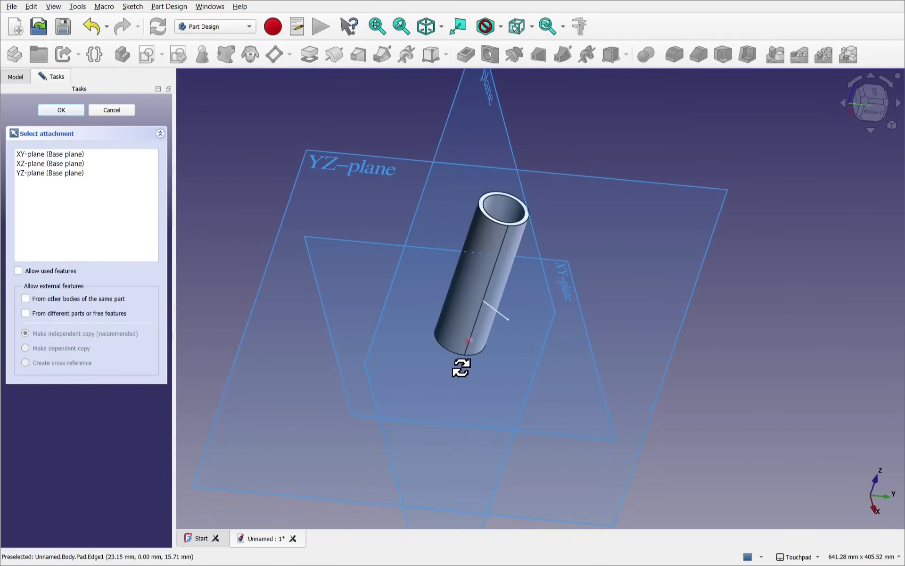
click(330, 160)
click(643, 55)
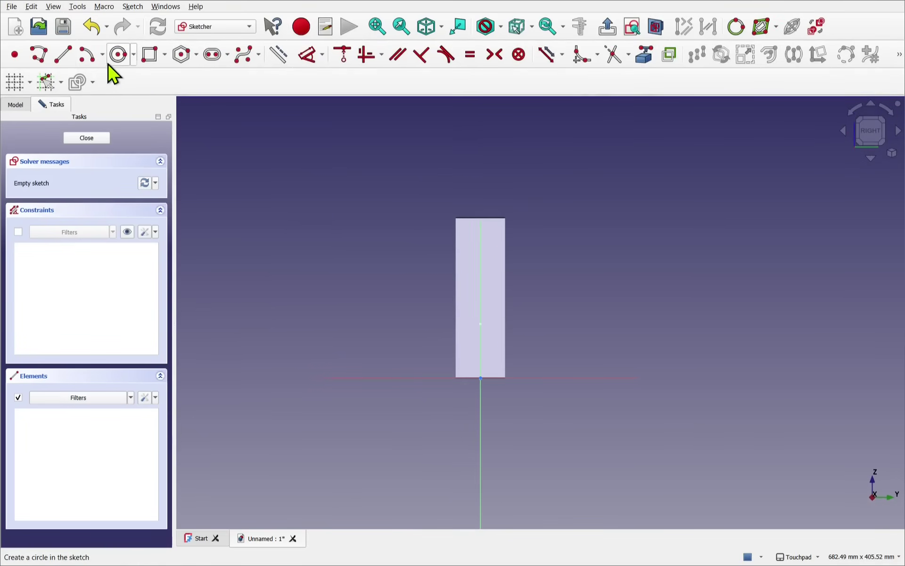
Sketch two concentric circles at the origin, the outer about 36 mm in diameter, finish the sketch and check it with the tube briefly hidden
click(120, 55)
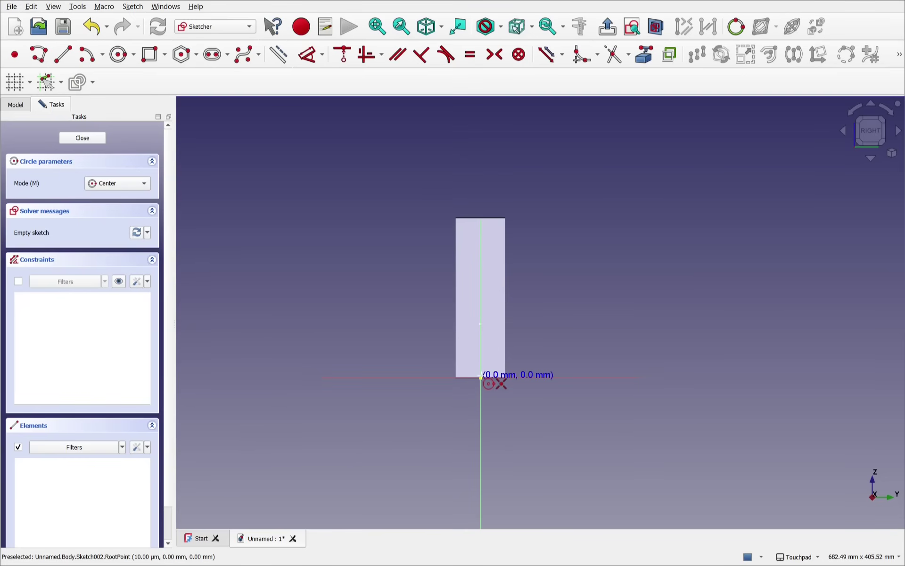
click(477, 372)
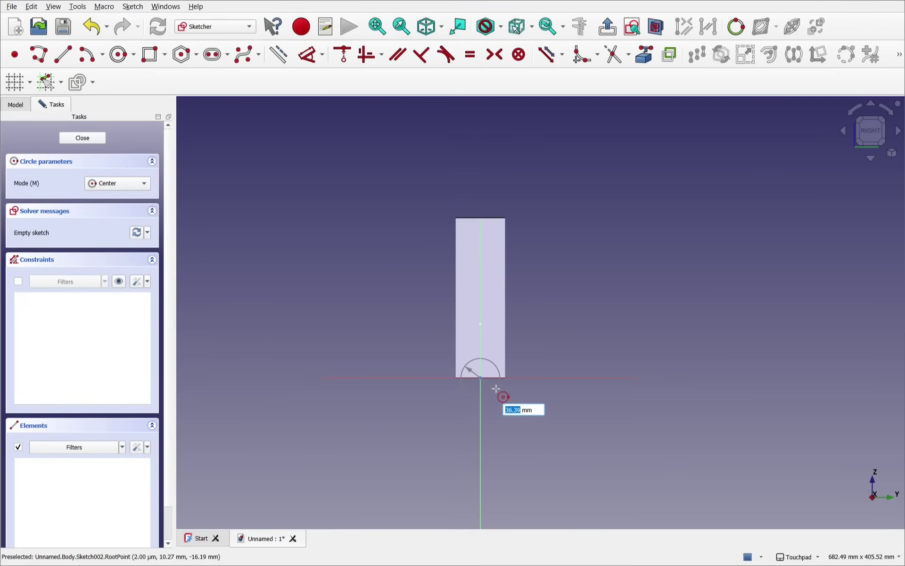
click(496, 388)
scroll(493, 389, up, 6)
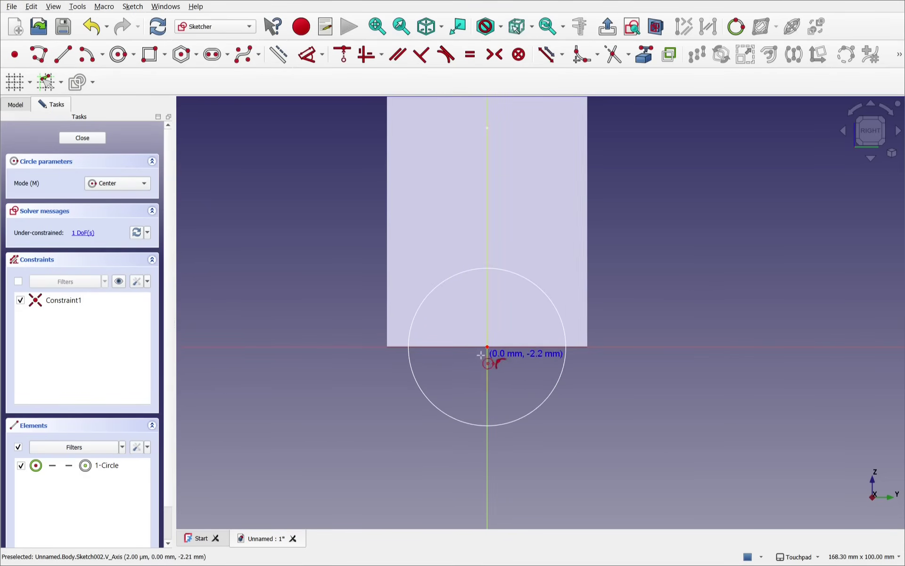
click(538, 386)
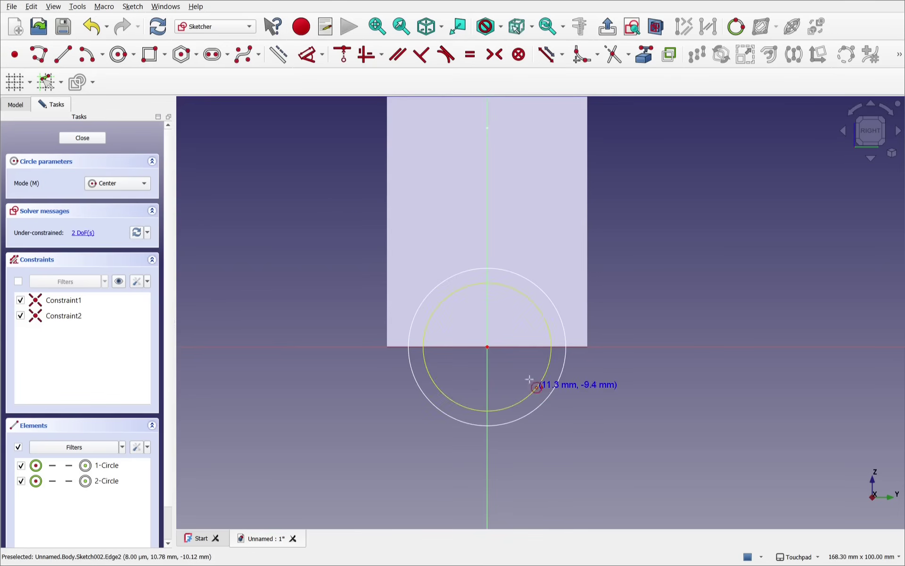
click(83, 137)
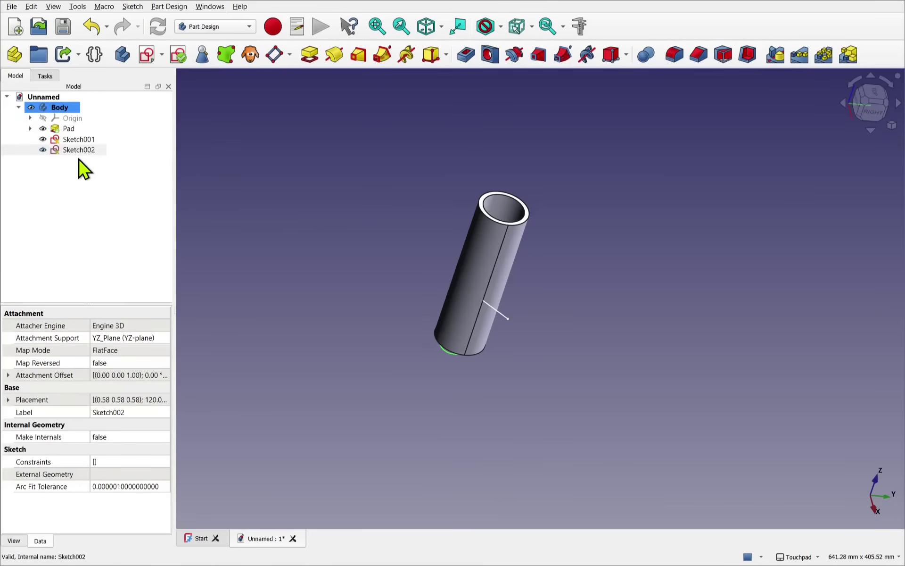
click(70, 133)
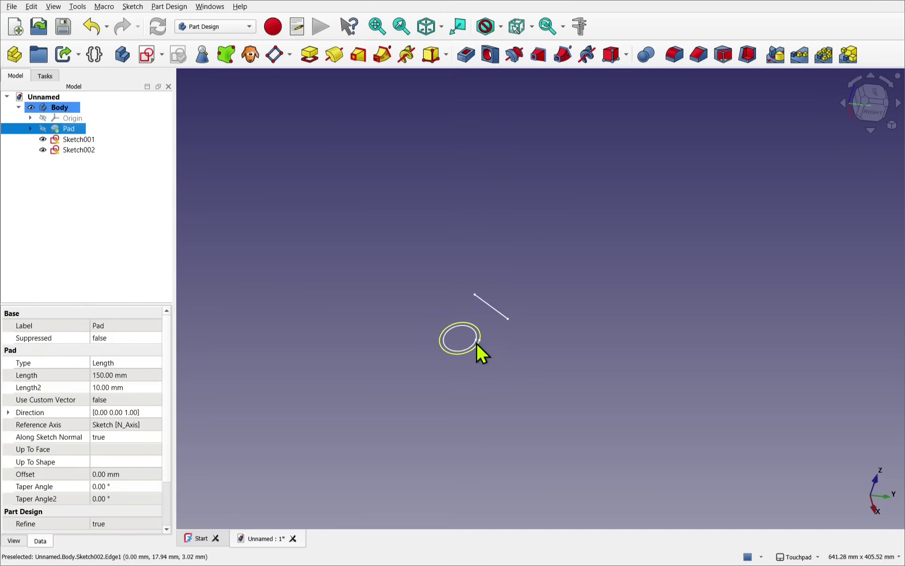
key(space)
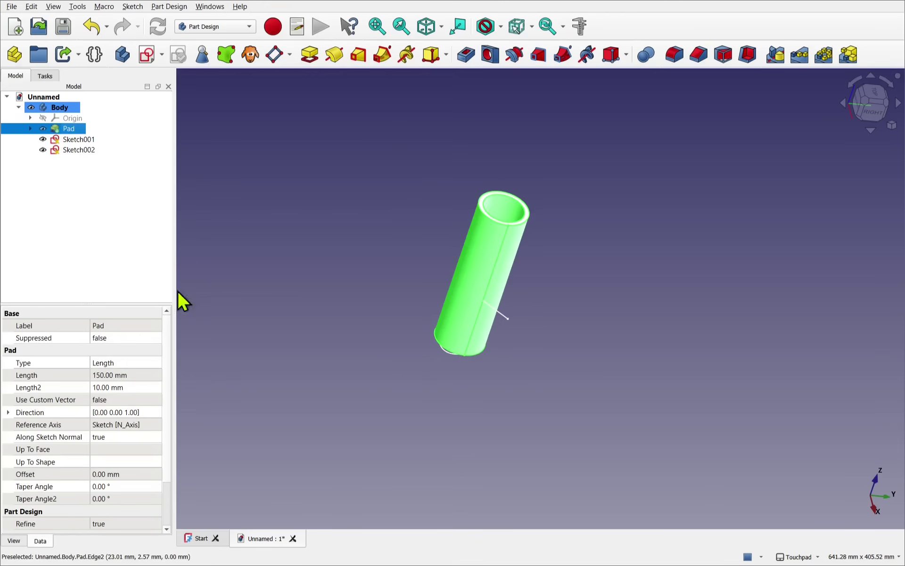
Edit the circle sketch's attachment and set its first reference to the slanted line's outer end point
click(71, 151)
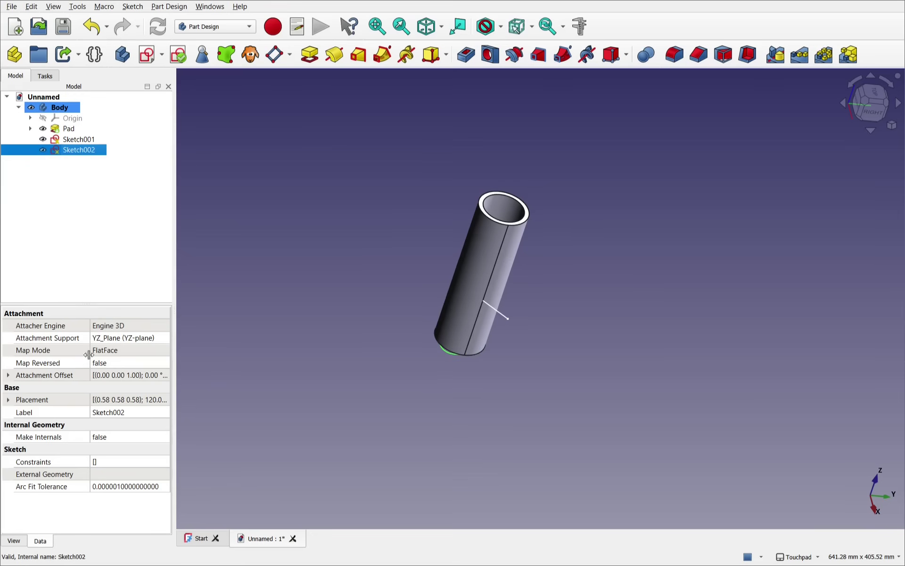
scroll(430, 267, up, 4)
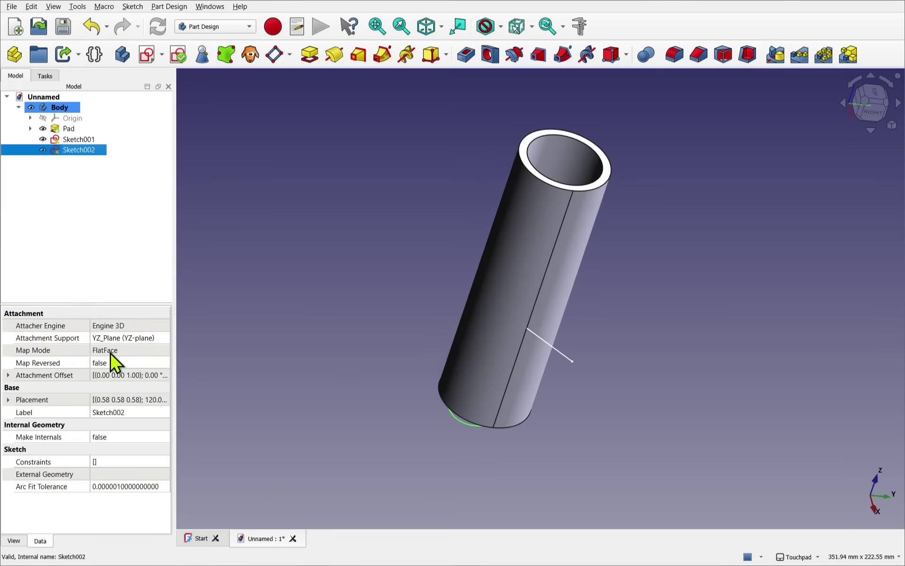
click(141, 352)
click(163, 351)
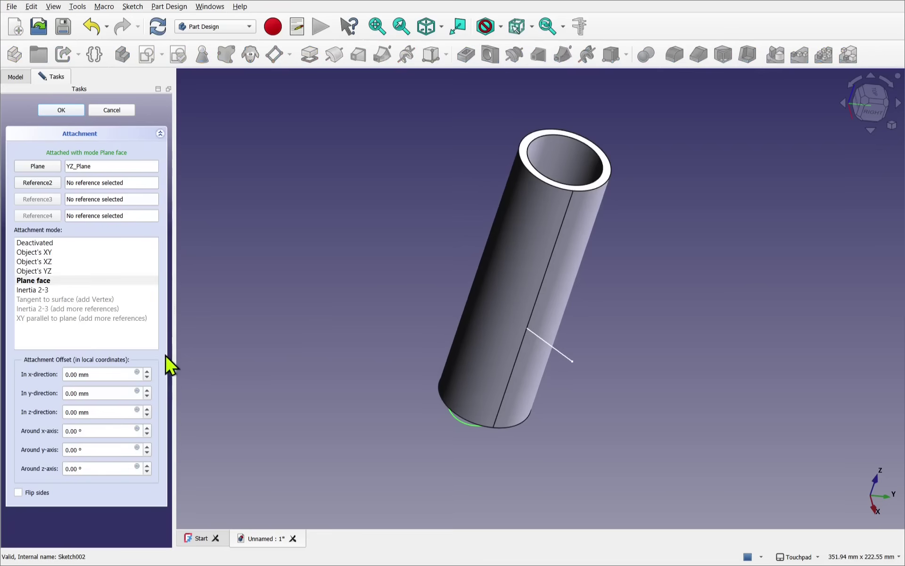
click(45, 167)
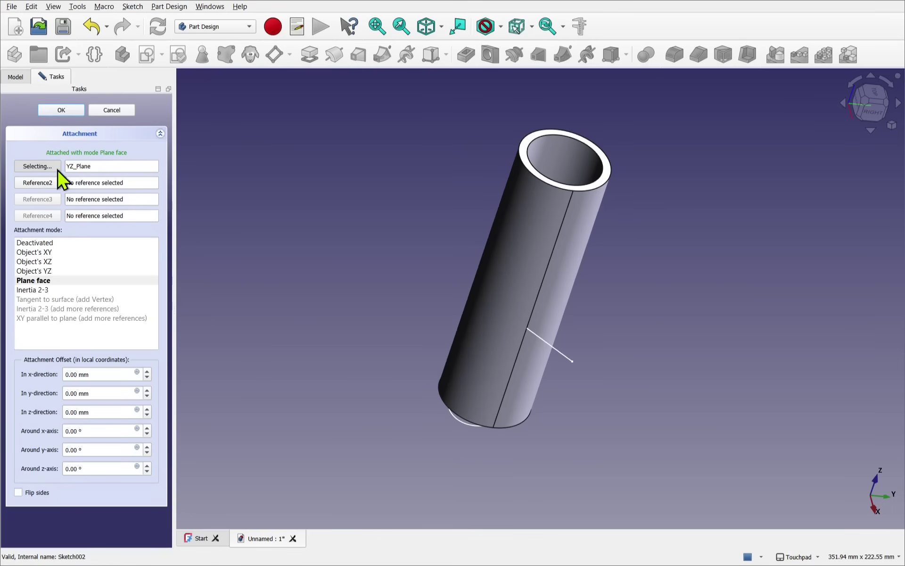
click(572, 361)
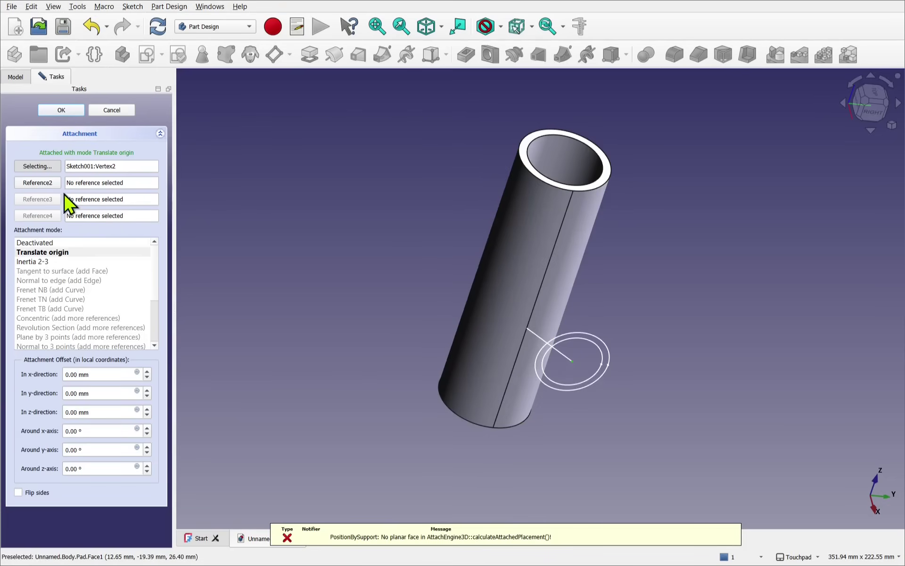
Add the slanted line as the second reference and attach the circle sketch in Normal to edge mode
click(45, 184)
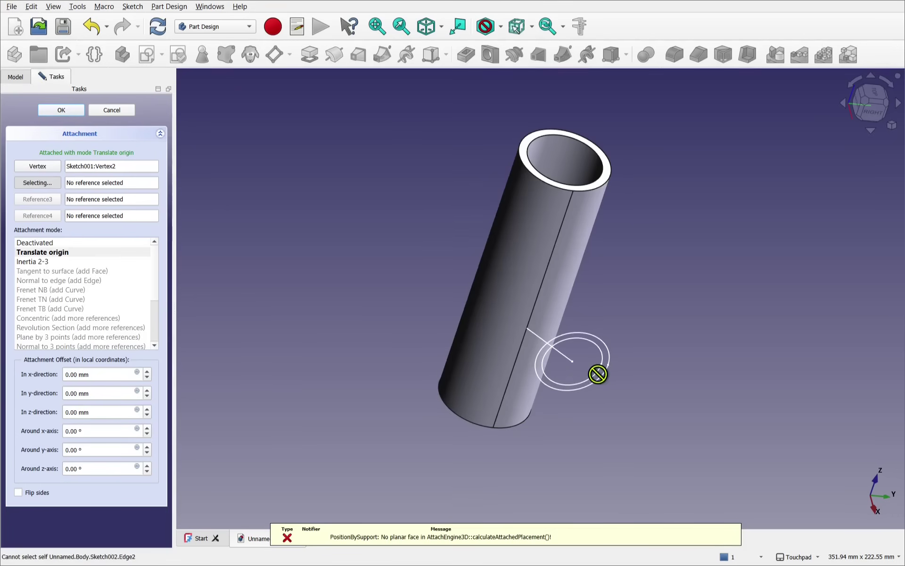
mouse_move(581, 384)
middle_down()
mouse_move(693, 367)
mouse_move(701, 384)
mouse_move(726, 388)
mouse_move(665, 358)
middle_up()
scroll(722, 373, up, 4)
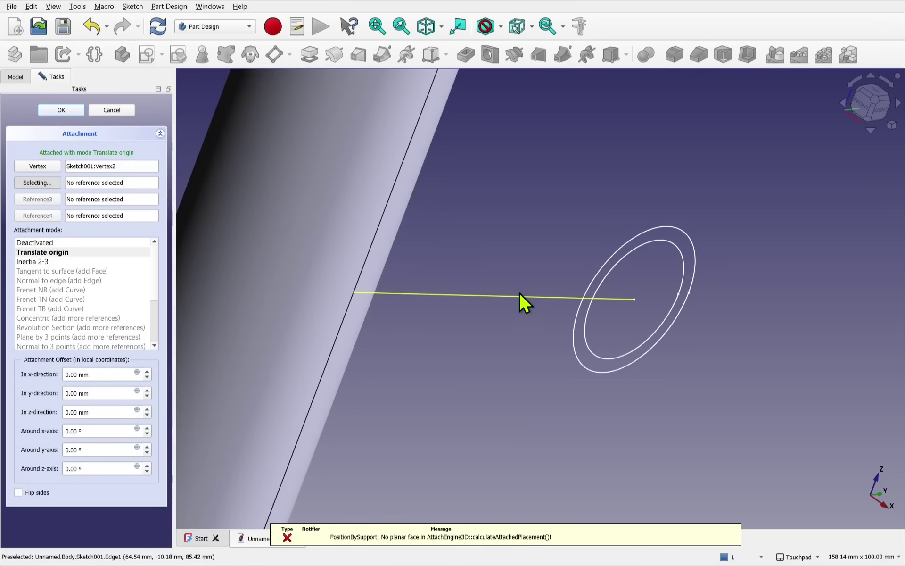
click(522, 295)
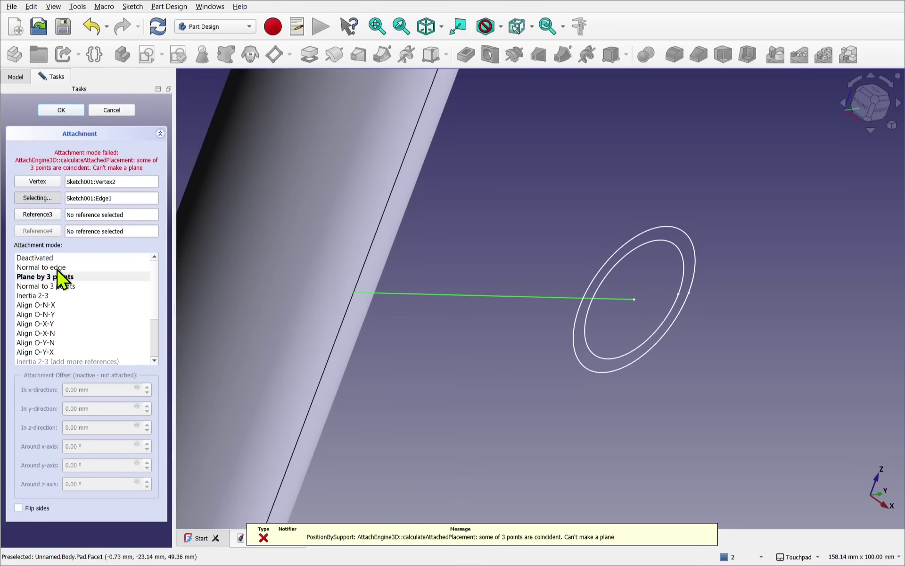
click(57, 268)
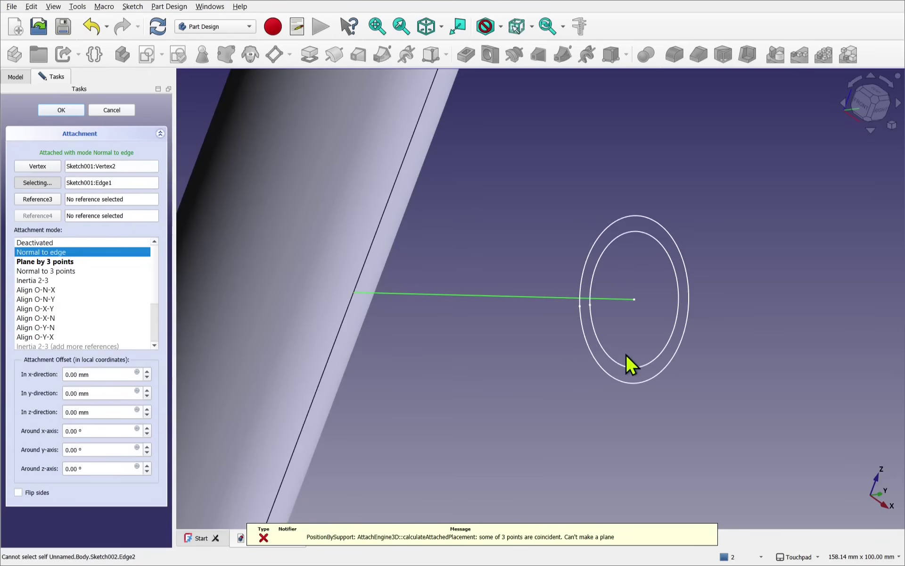
mouse_move(578, 346)
alt+mouse_down()
mouse_move(686, 344)
mouse_move(656, 342)
alt+mouse_up()
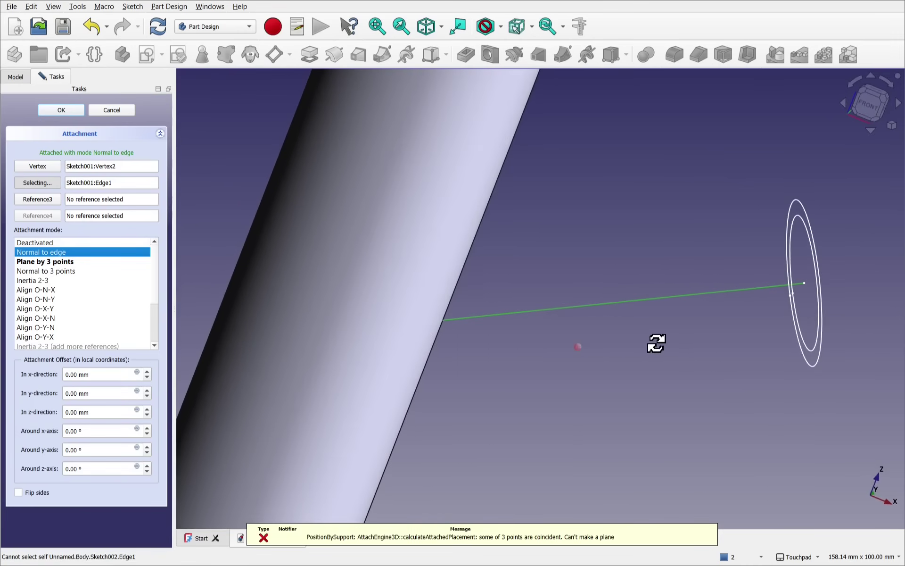
scroll(646, 337, down, 5)
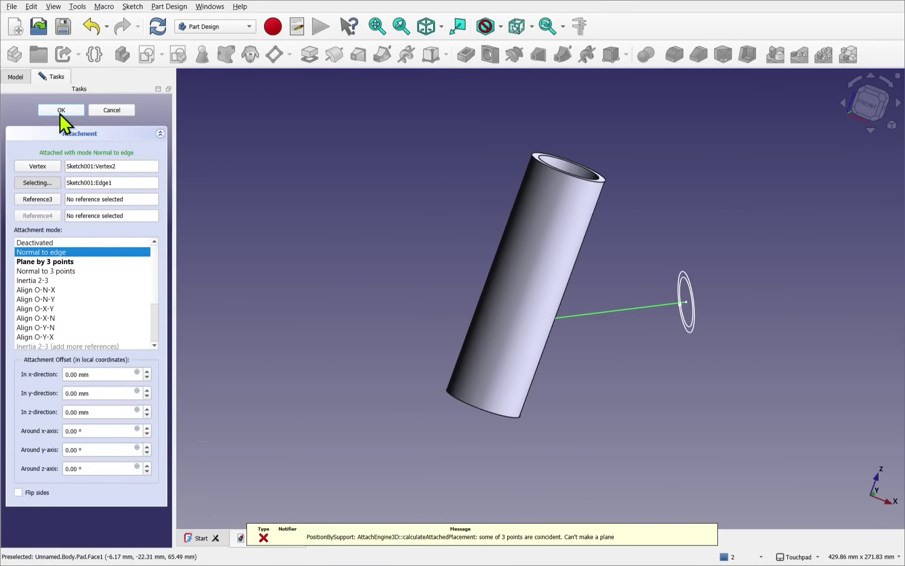
click(61, 110)
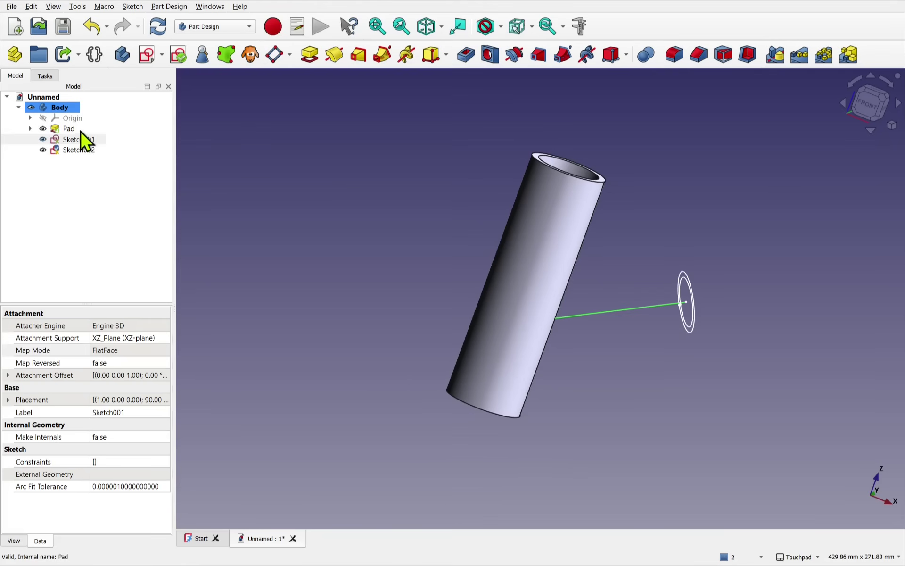
Pad the circle sketch 100 mm into the tube and look down the main tube's bore
click(78, 150)
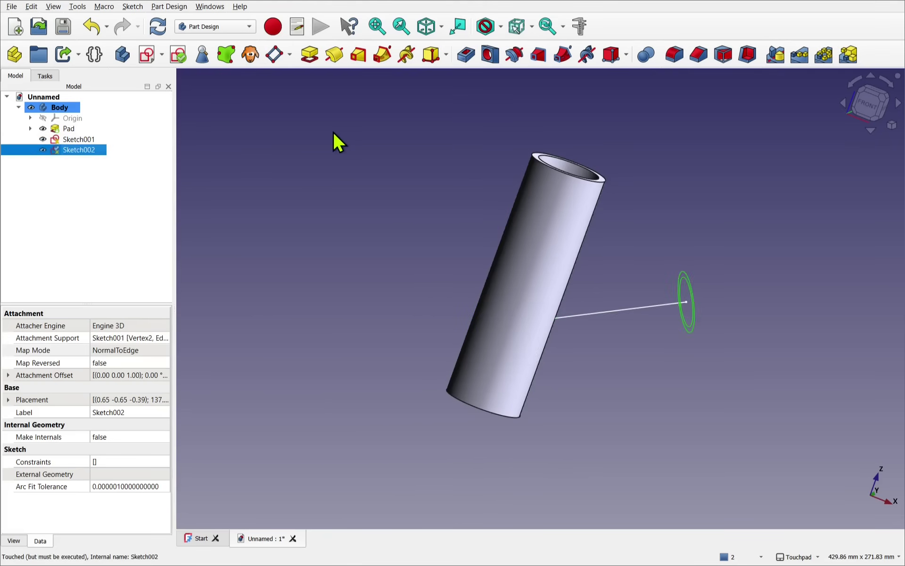
click(309, 56)
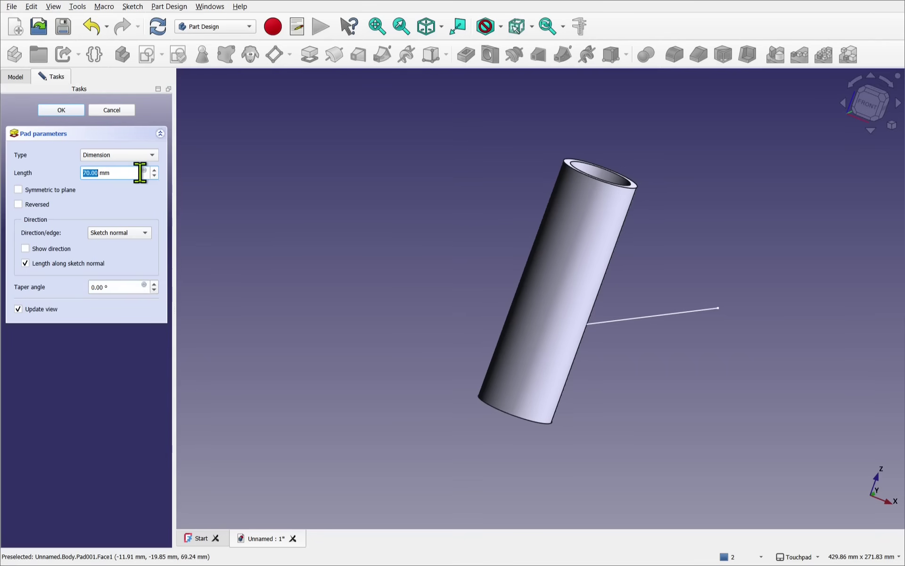
scroll(140, 172, up, 20)
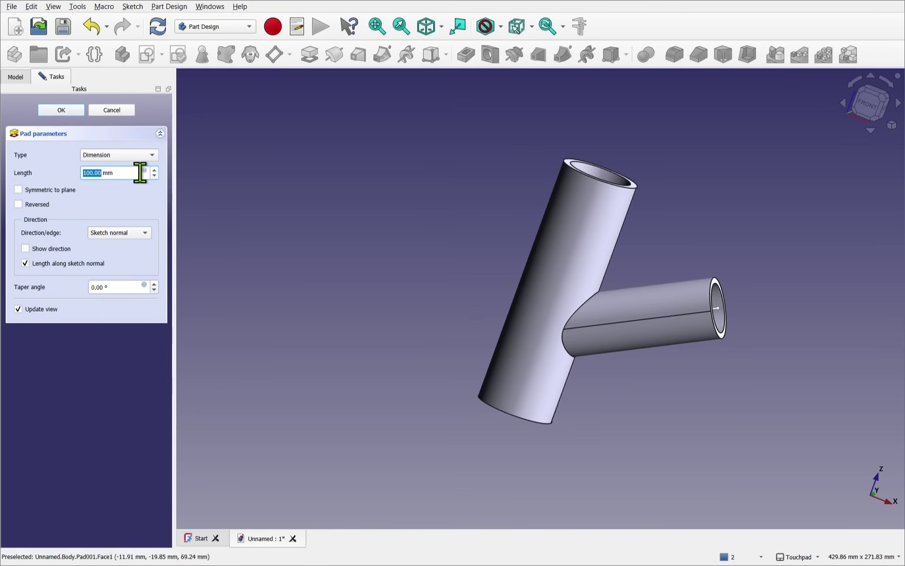
alt+drag(590, 248, 525, 283)
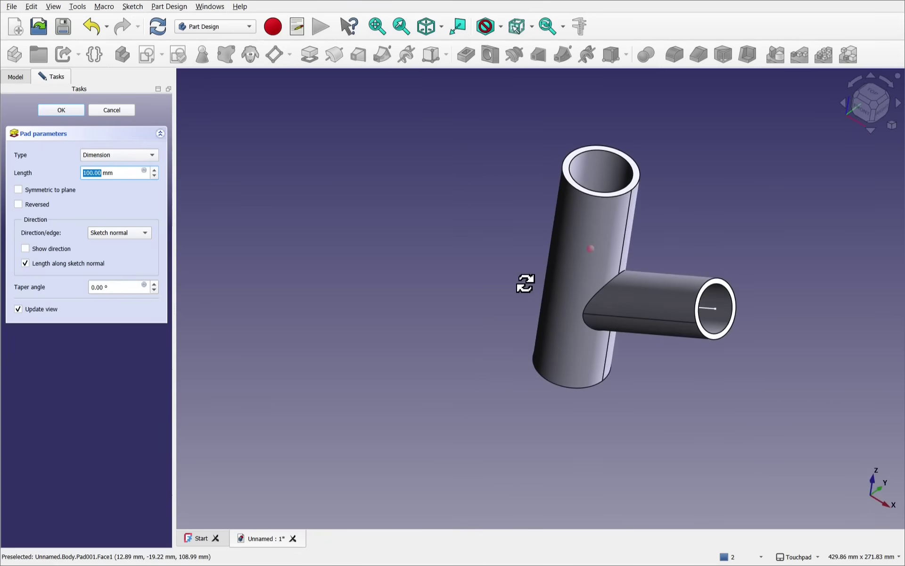
click(61, 110)
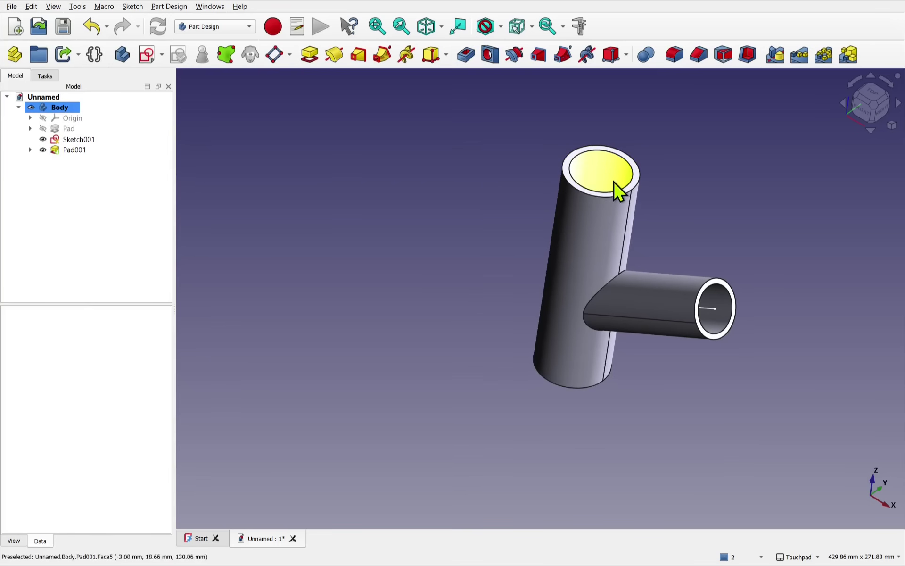
alt+drag(610, 186, 593, 177)
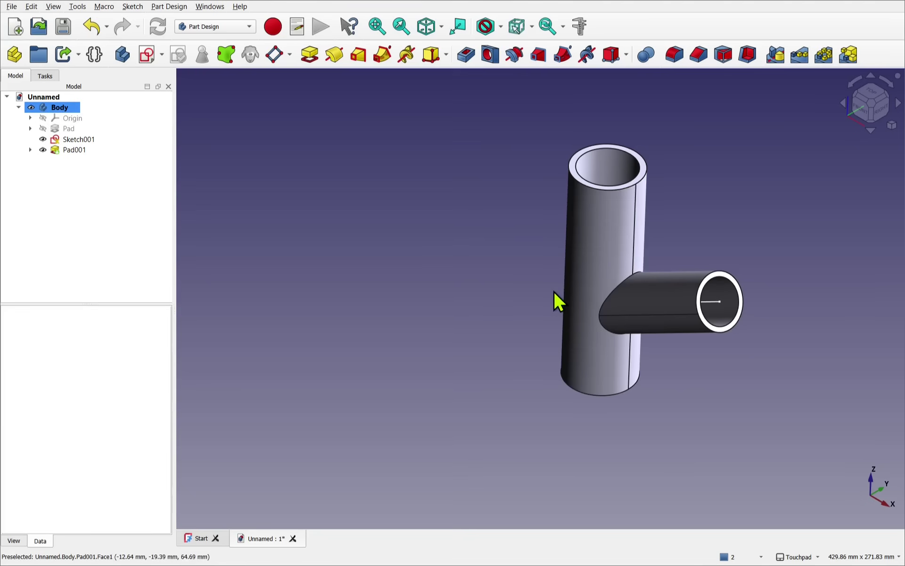
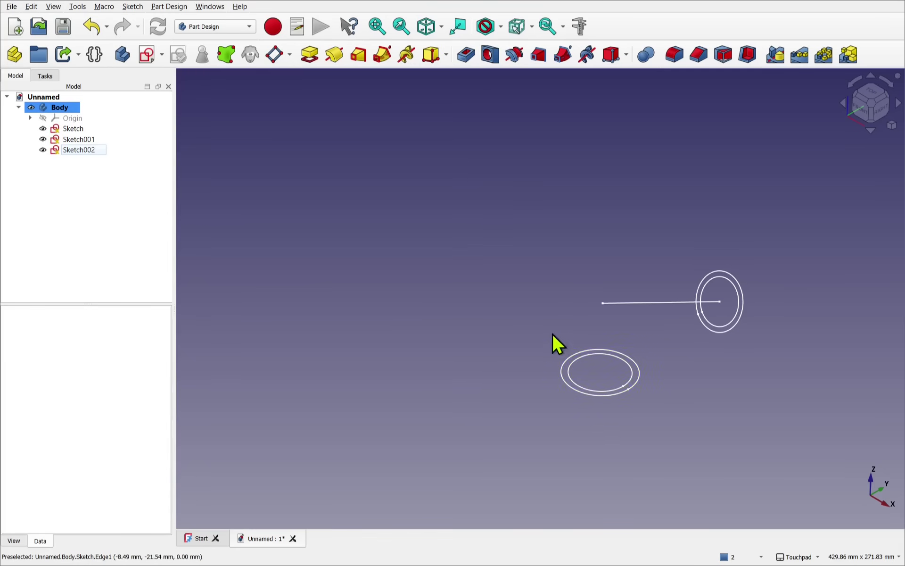
Delete the inner circle from the main tube's base sketch on the XY plane and finish the sketch
click(88, 140)
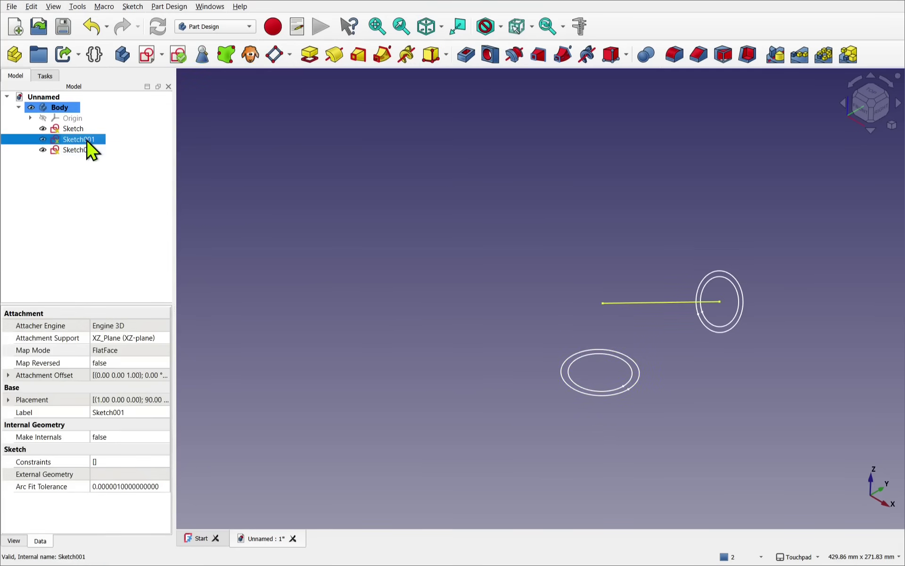
double_click(77, 130)
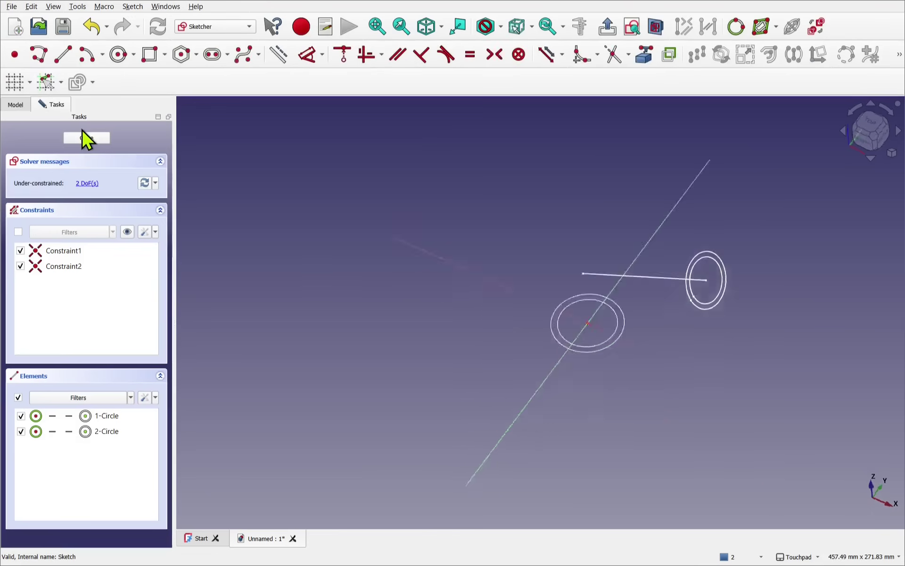
click(527, 232)
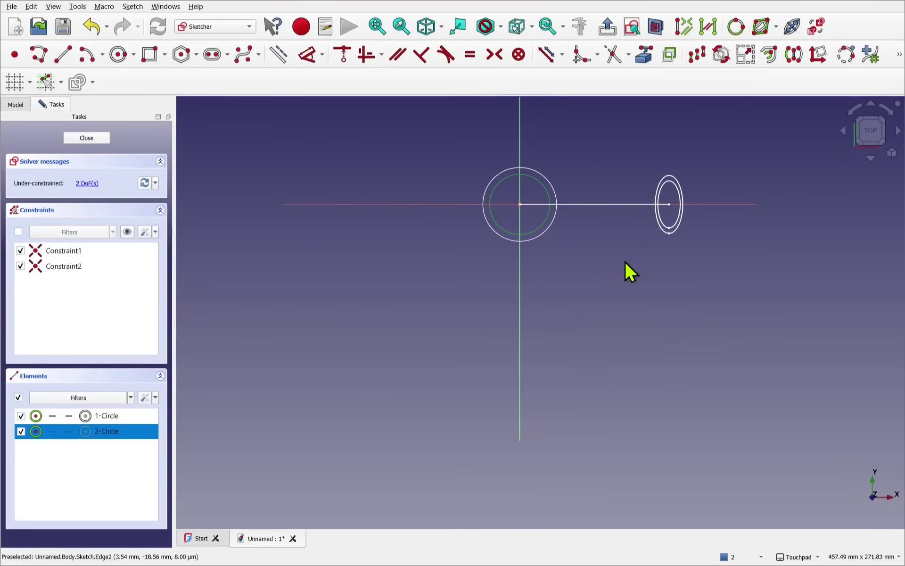
key(Delete)
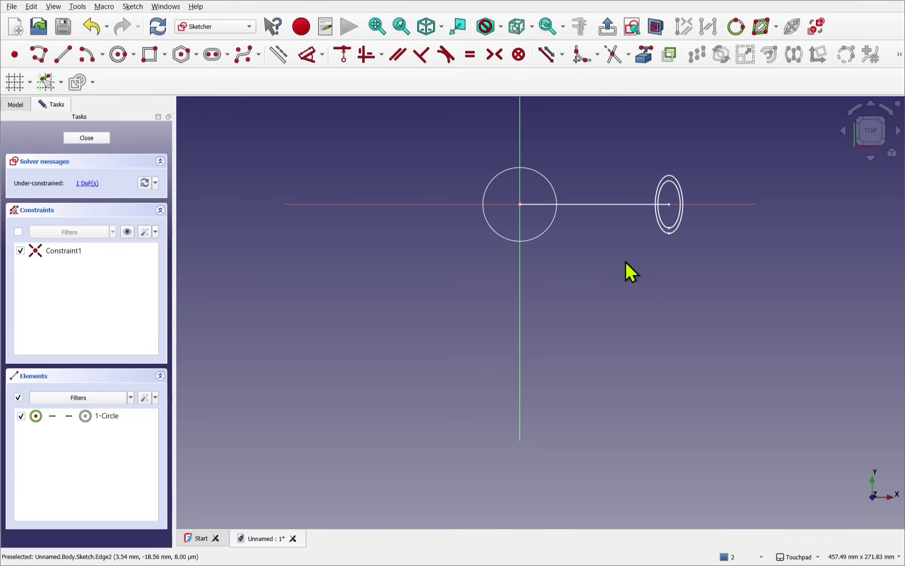
click(86, 138)
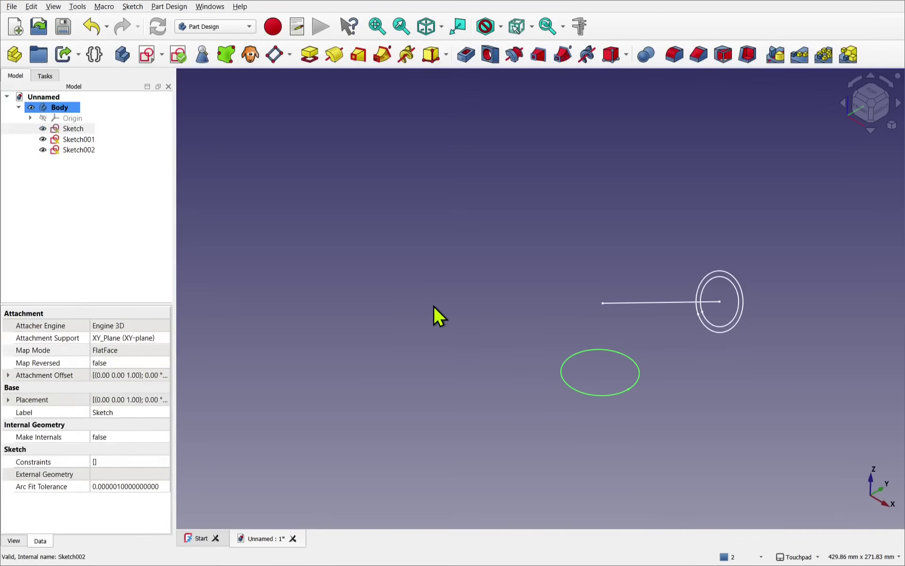
Pad the single-circle base sketch on the XY plane 150 mm to form the solid main cylinder
click(76, 129)
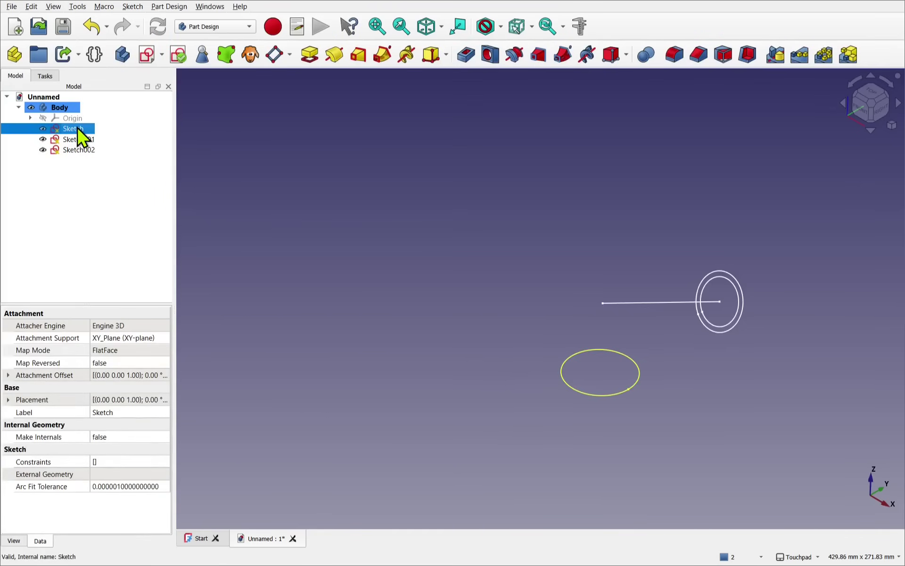
click(308, 62)
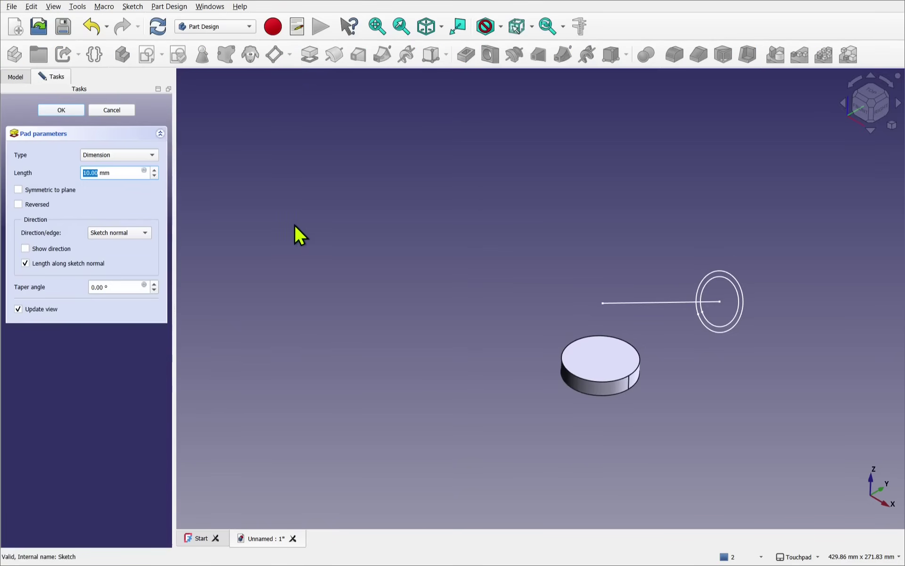
key(Return)
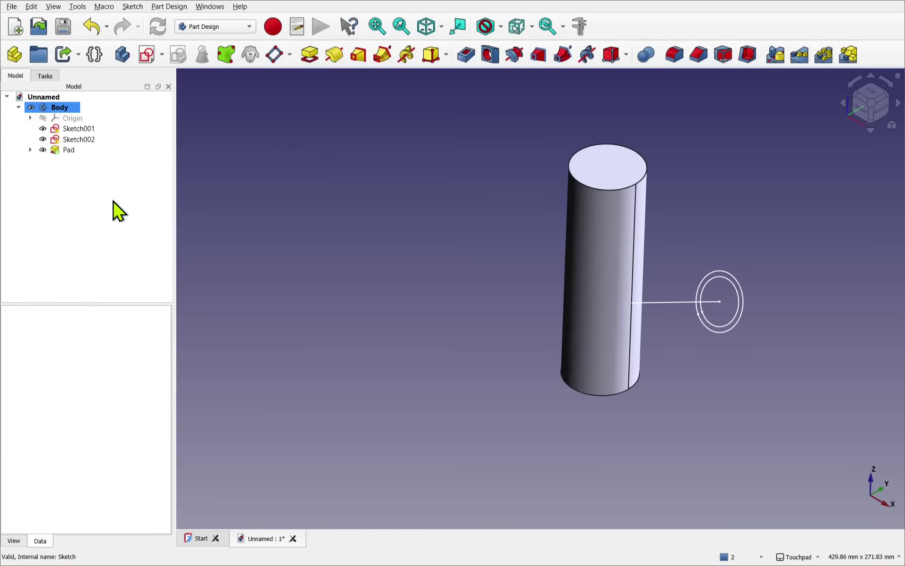
Delete the inner circle from the branch's profile sketch and finish the sketch
double_click(84, 140)
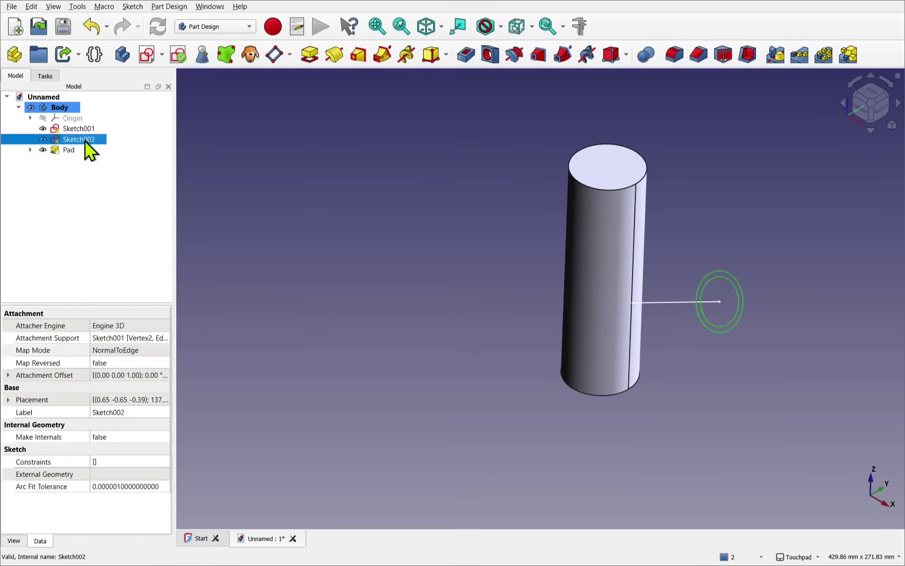
click(445, 382)
key(Delete)
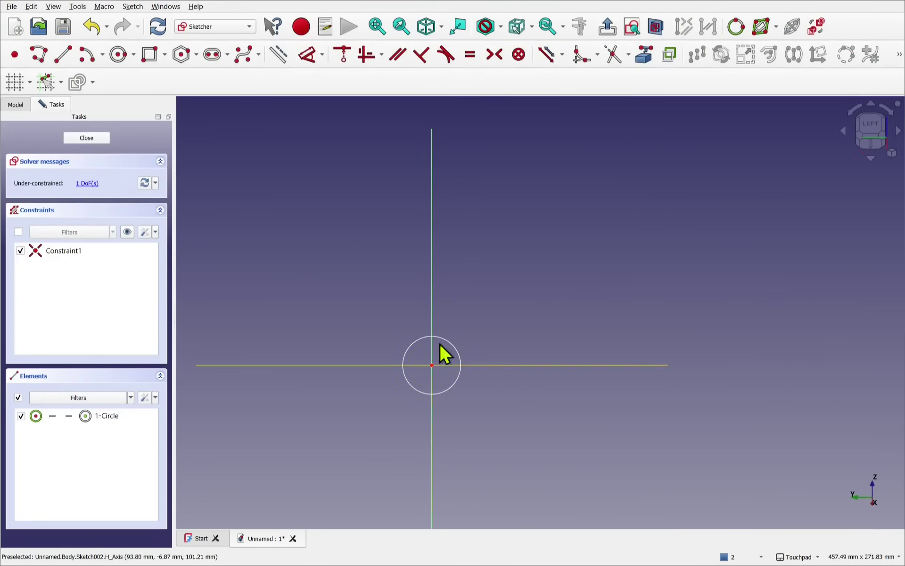
click(86, 138)
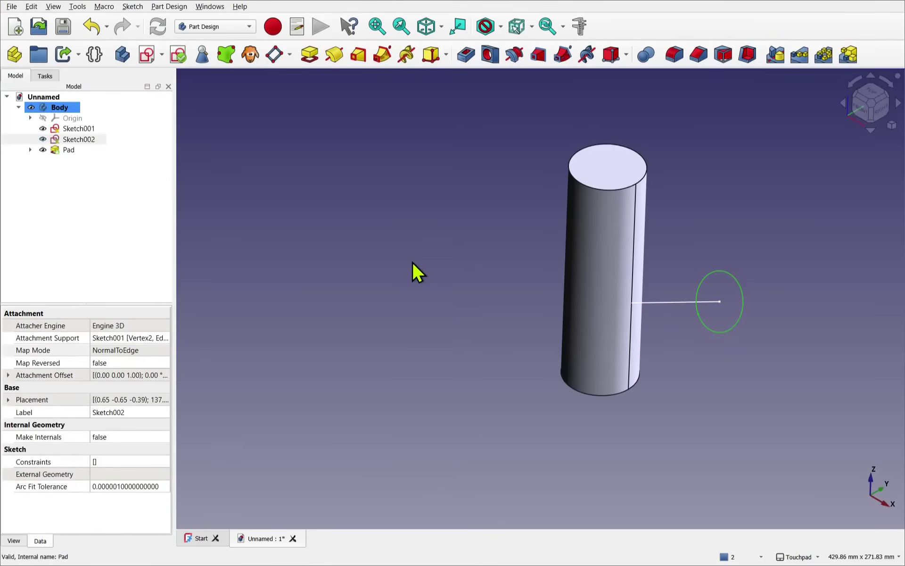
Pad the branch's circle sketch 100 mm along the sketch normal into the main cylinder
click(80, 140)
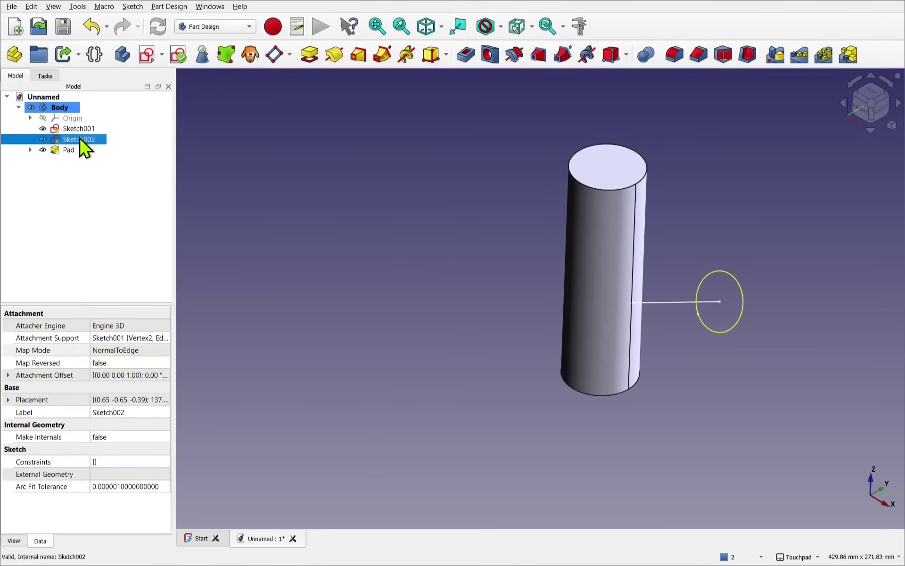
click(309, 55)
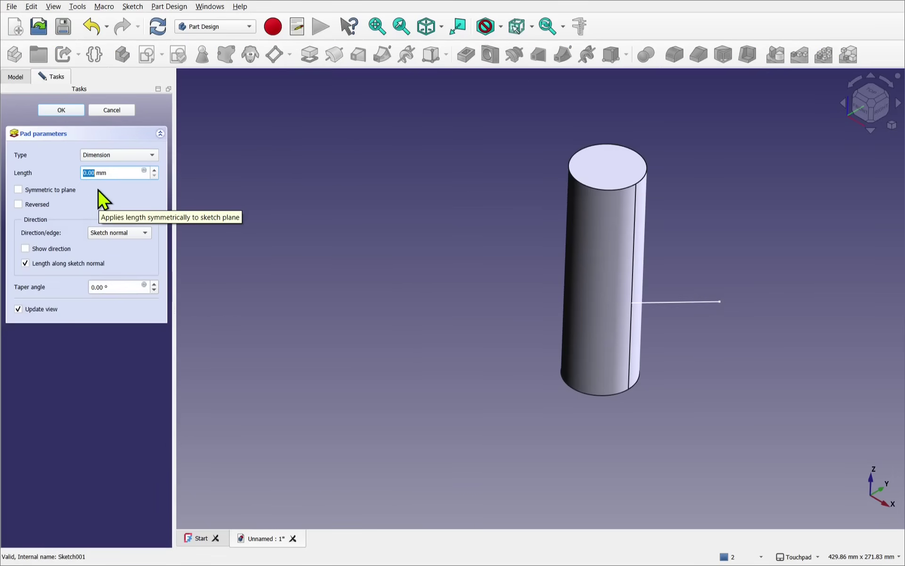
scroll(93, 173, up, 20)
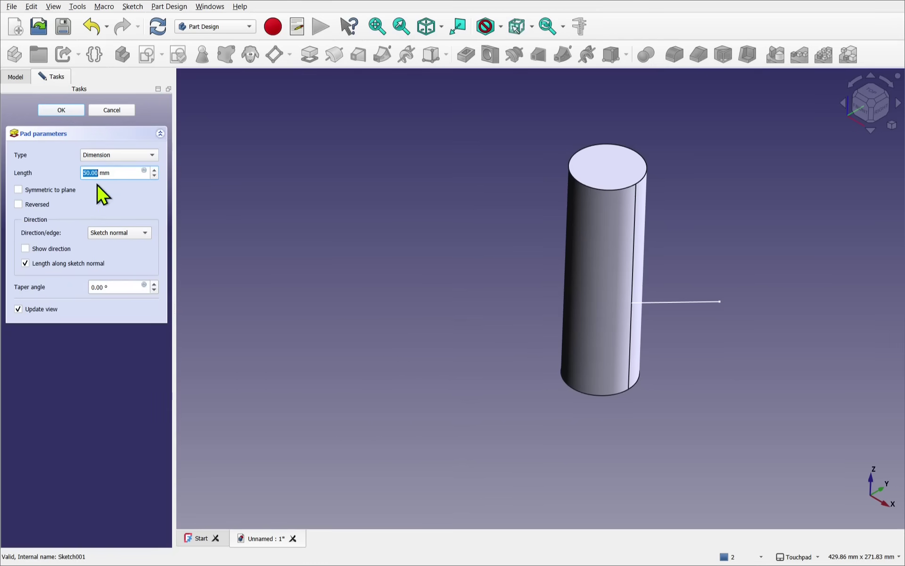
key(Up)
key(Up)
key(Up)
key(Up)
key(Up)
key(Up)
key(Up)
key(Up)
key(Up)
key(Up)
key(Up)
key(Up)
key(Up)
key(Up)
key(Up)
key(Up)
key(Up)
key(Up)
key(Up)
key(Up)
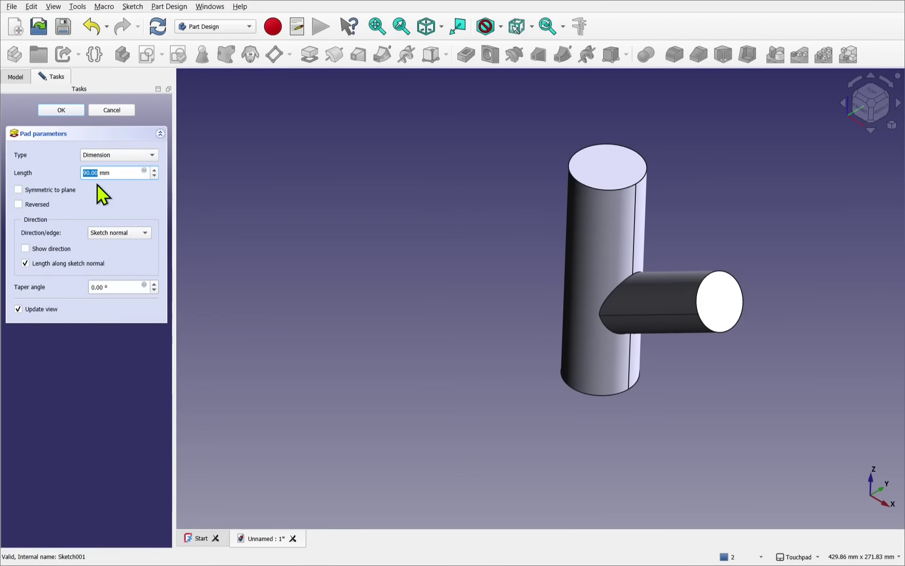
key(Up)
key(Up)
key(Up)
key(Up)
key(Up)
key(Up)
key(Up)
key(Up)
key(Up)
key(Up)
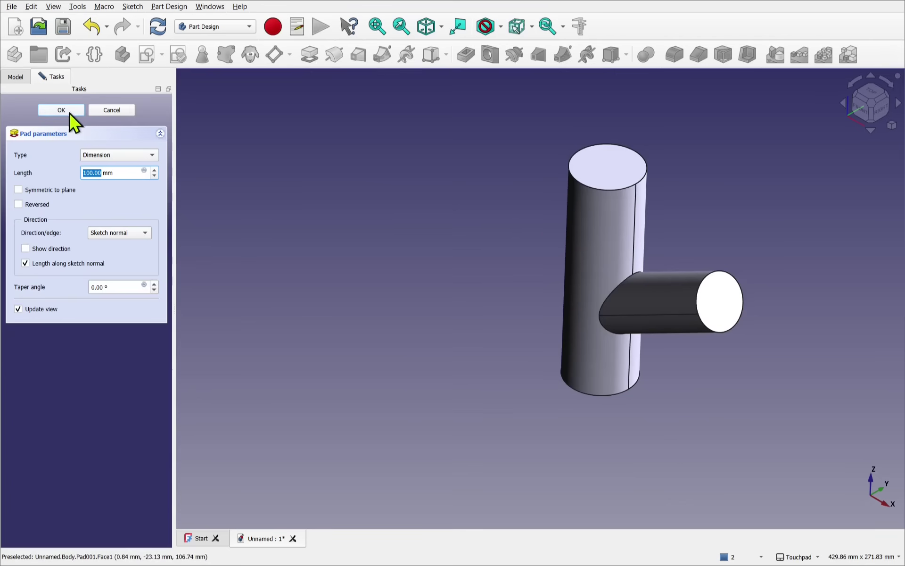
click(61, 112)
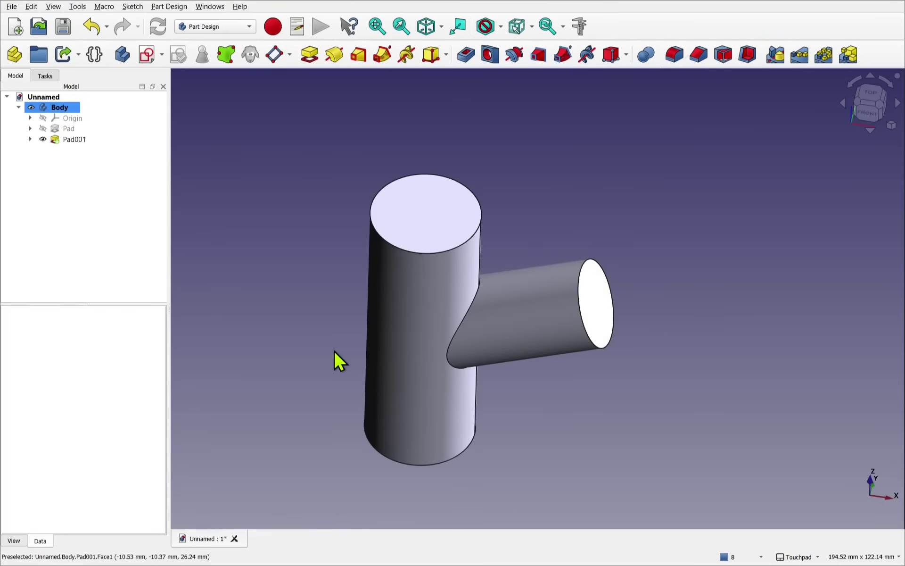
Apply a 1 mm inward Thickness in Skin mode that opens the main cylinder's top face and the branch's end face
mouse_move(334, 352)
alt+mouse_down()
mouse_move(350, 400)
mouse_move(342, 343)
alt+mouse_up()
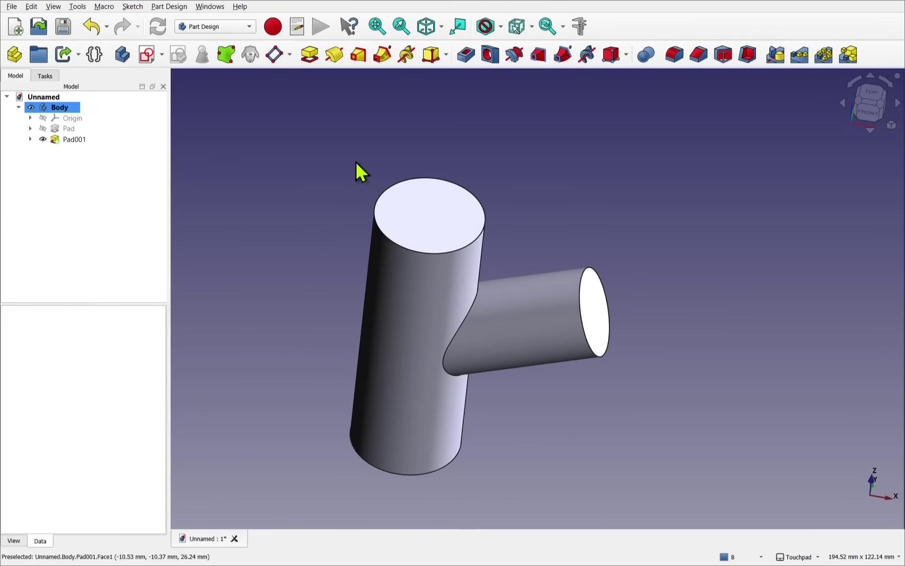
click(434, 228)
alt+drag(538, 257, 416, 259)
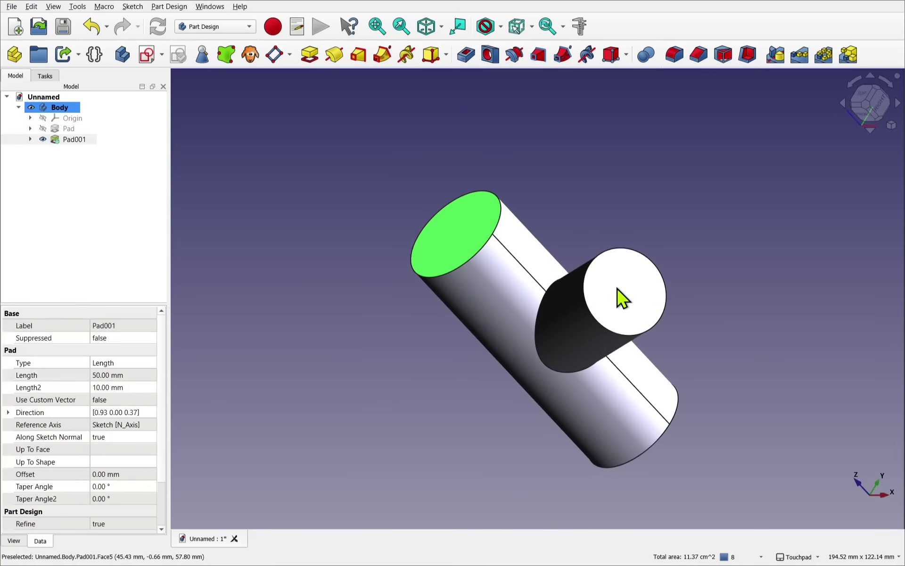
click(747, 54)
alt+drag(520, 236, 597, 285)
alt+drag(499, 360, 448, 335)
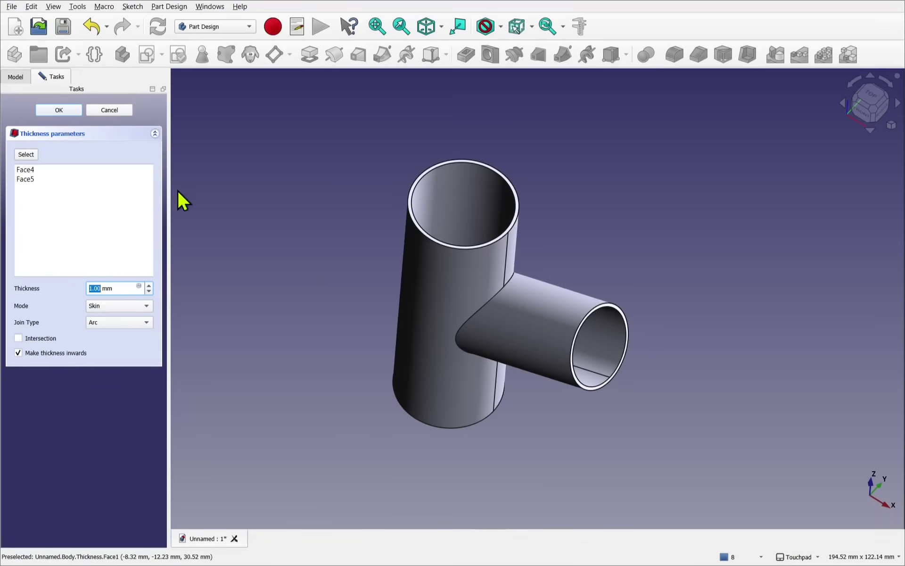
click(57, 111)
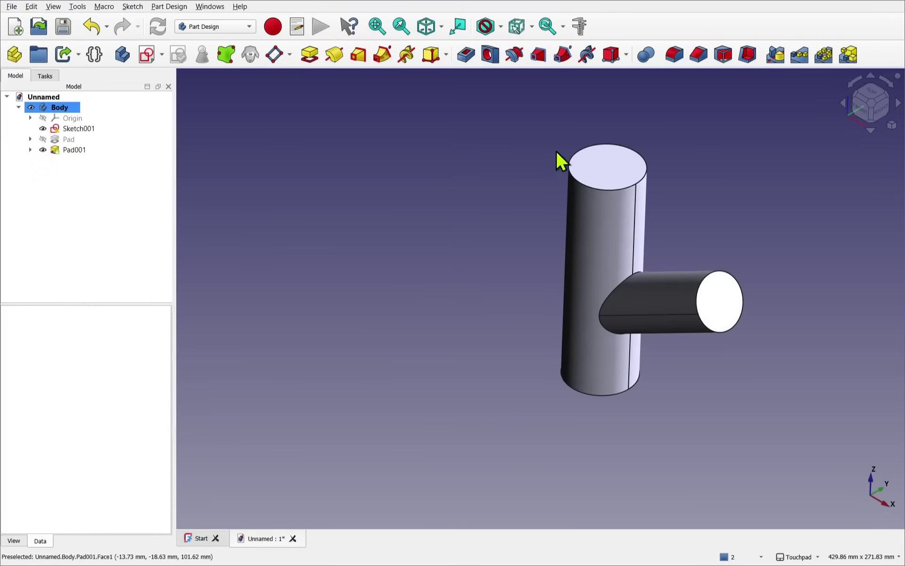
Sketch a circle about 37 mm in diameter, centred on the origin, on the main cylinder's top face and finish the sketch
click(606, 160)
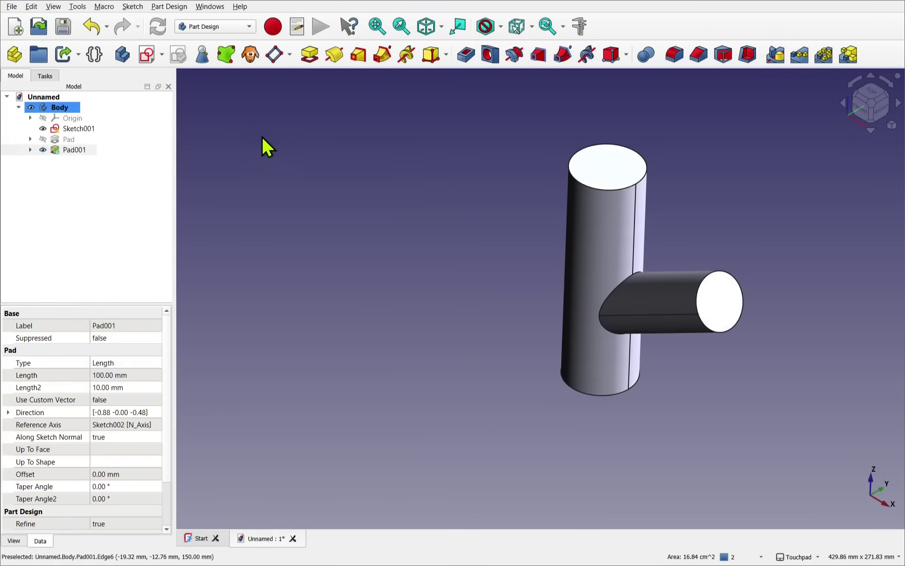
click(148, 57)
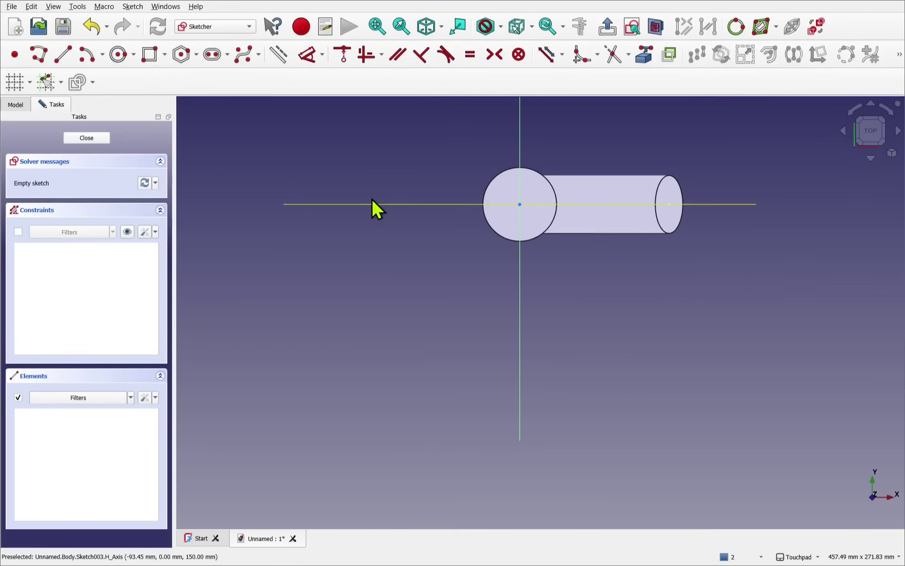
click(119, 64)
click(520, 205)
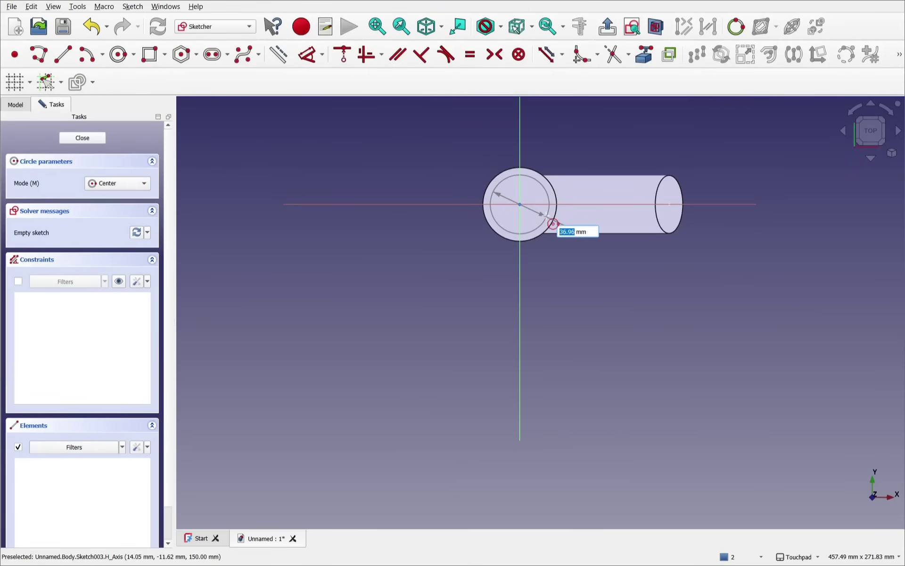
click(552, 224)
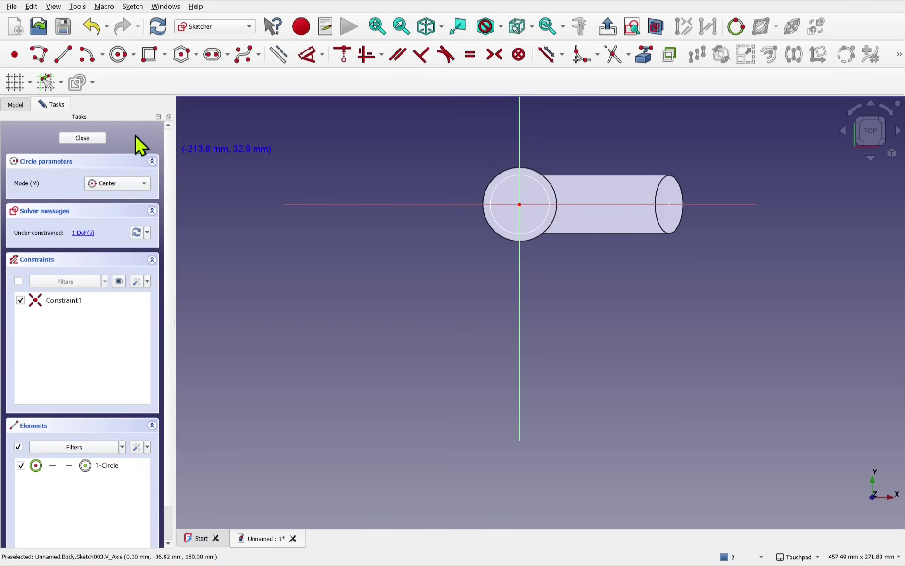
click(89, 139)
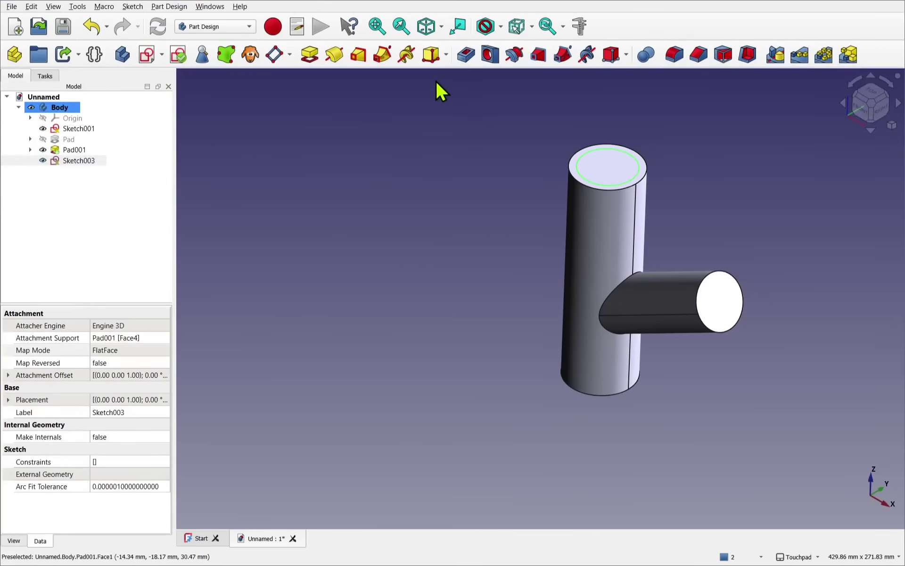
Pocket the circle on the main cylinder's top face through all to hollow the main tube
click(466, 55)
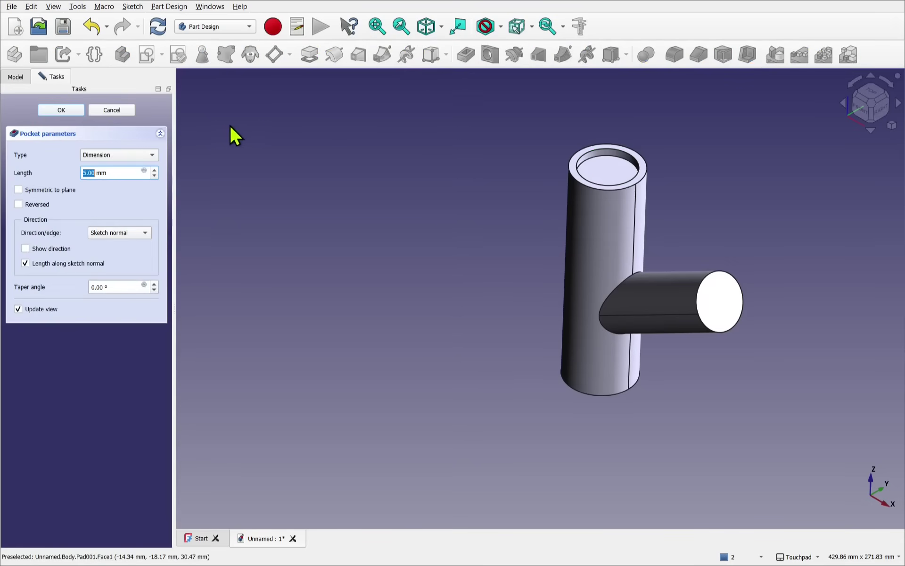
click(108, 156)
click(111, 166)
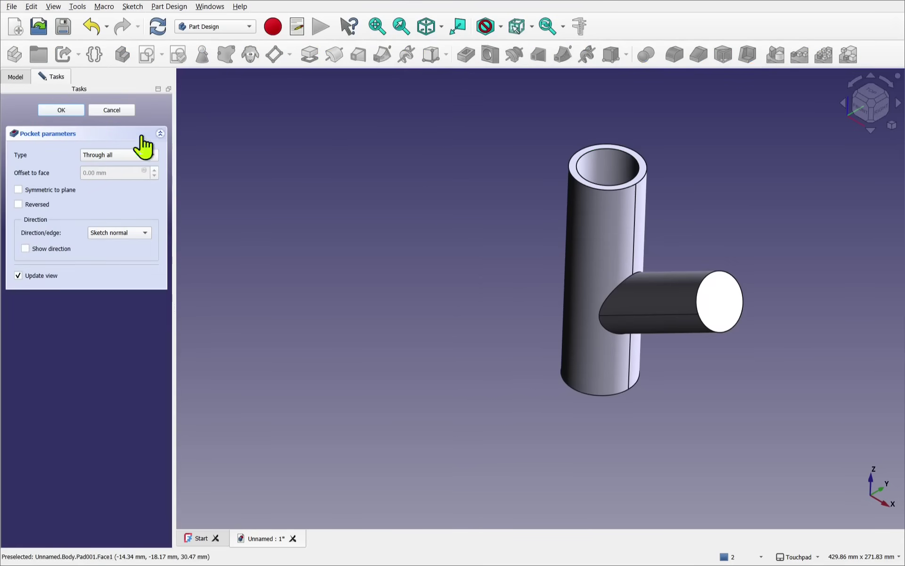
click(61, 111)
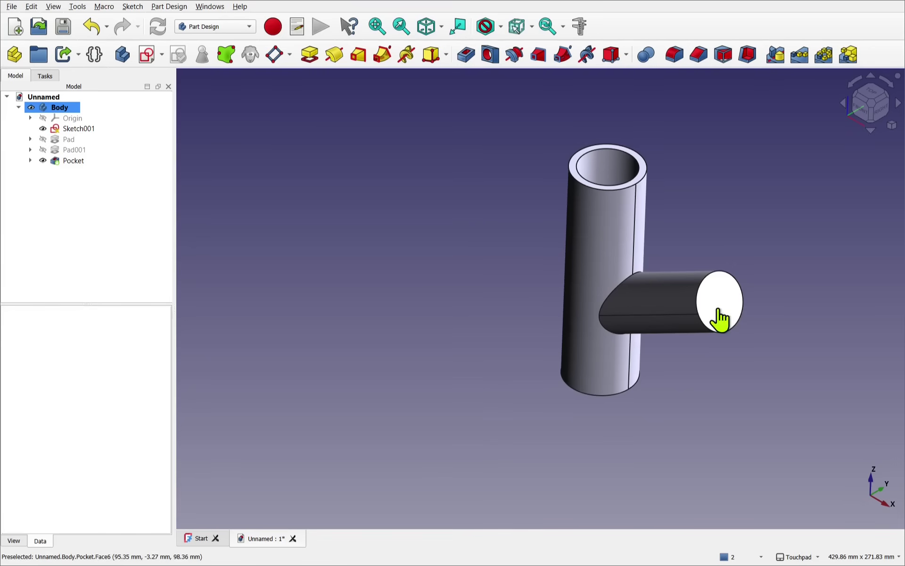
Start a sketch on the branch's end face and draw a circle inside its outline near the centre
click(147, 55)
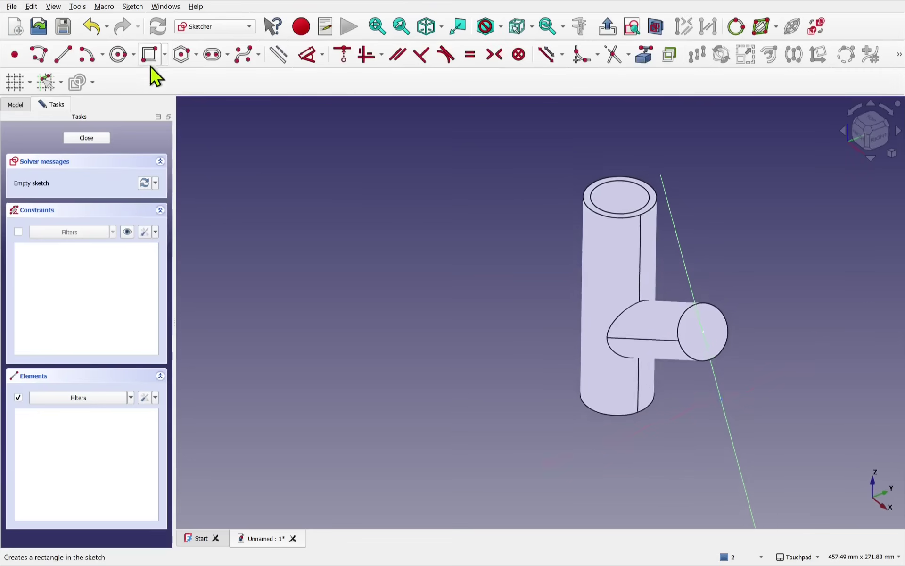
click(119, 54)
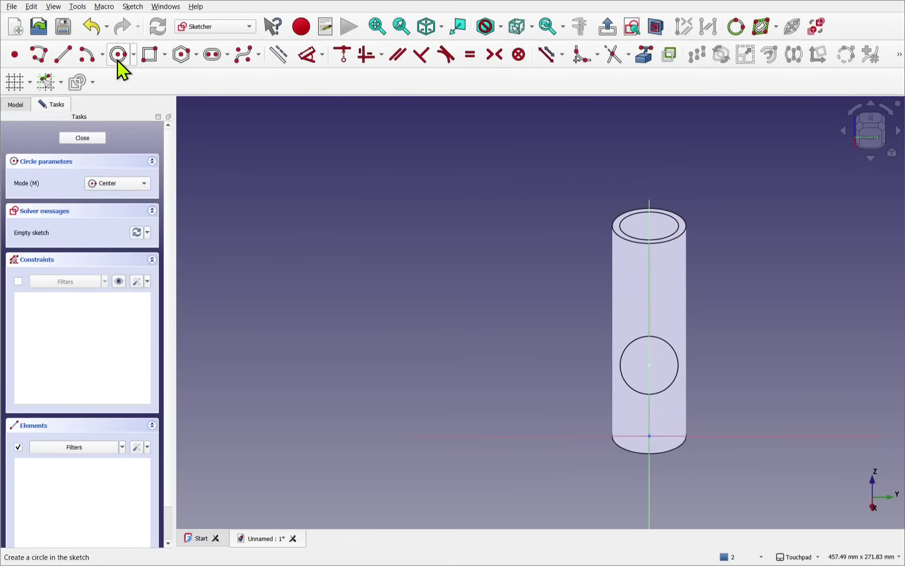
click(649, 364)
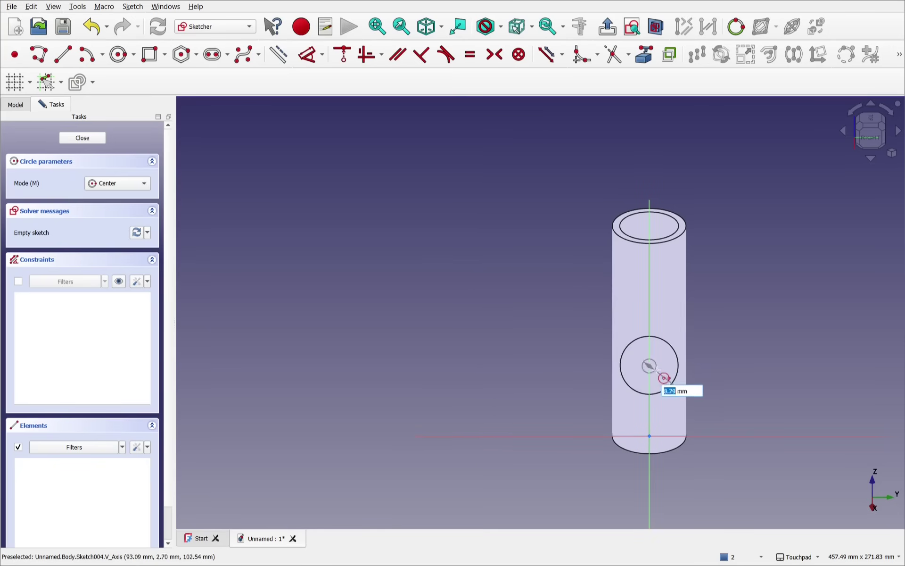
click(662, 377)
scroll(669, 372, up, 5)
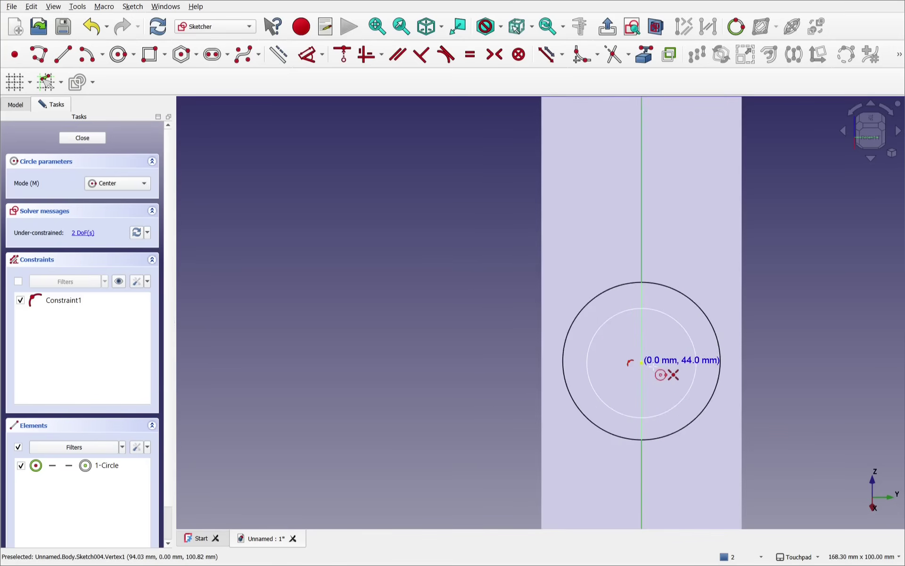
key(Escape)
Project the slanted line's end point into the sketch, make the circle's centre coincident with it and finish the sketch
drag(632, 367, 640, 375)
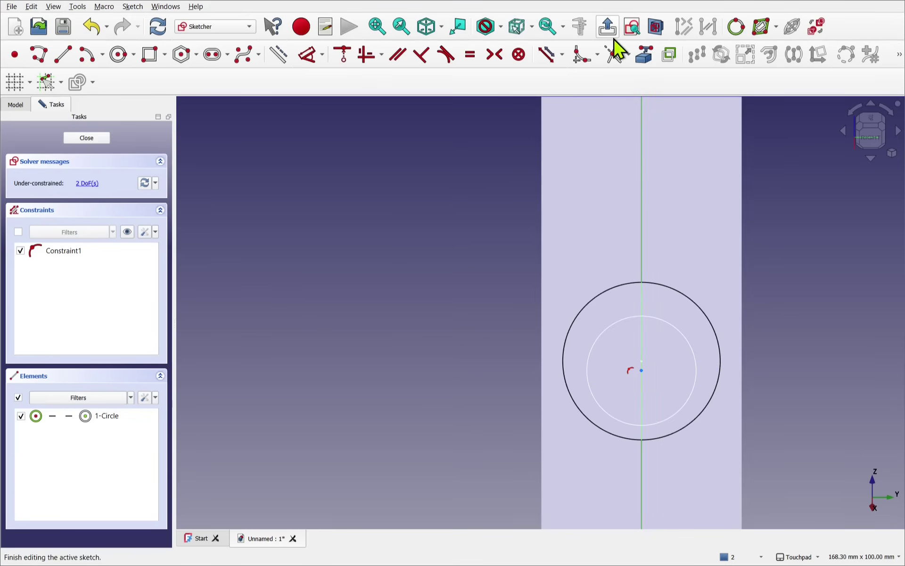
click(643, 54)
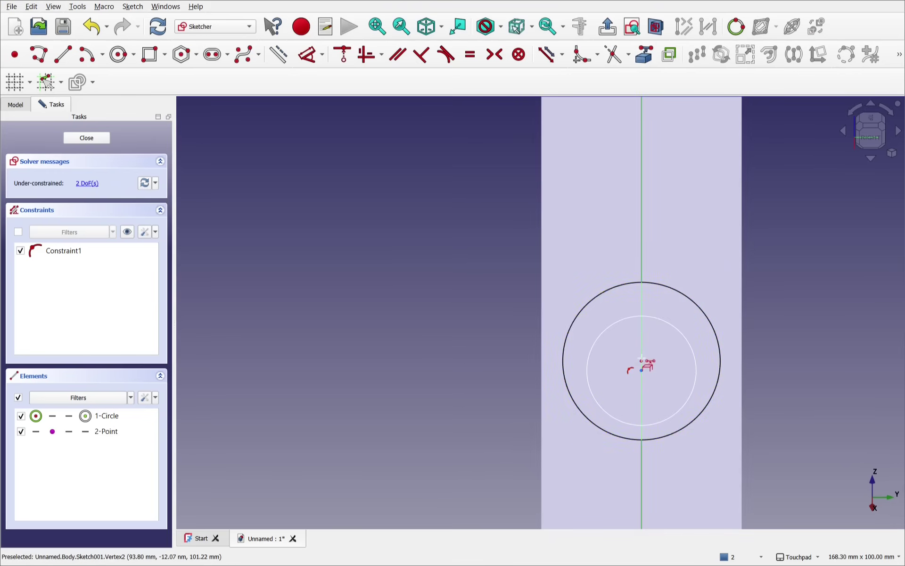
drag(630, 356, 648, 377)
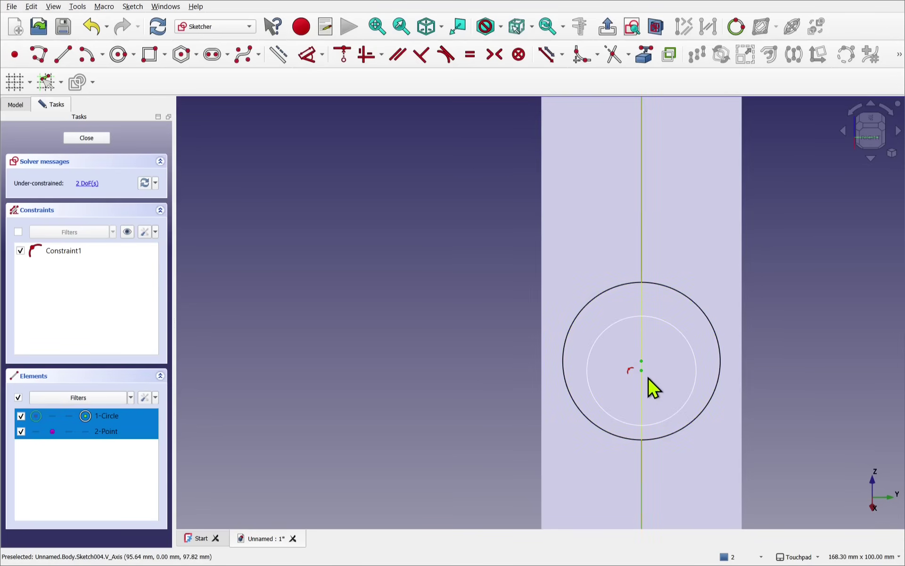
key(c)
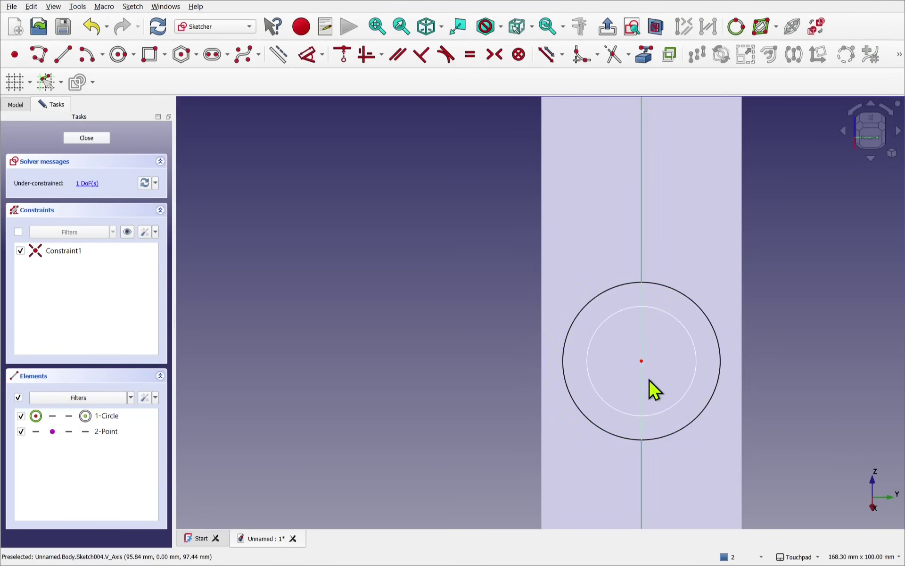
click(87, 137)
Pocket the circle on the branch's end face to a depth of 118 mm so the branch's bore opens into the main tube
click(454, 60)
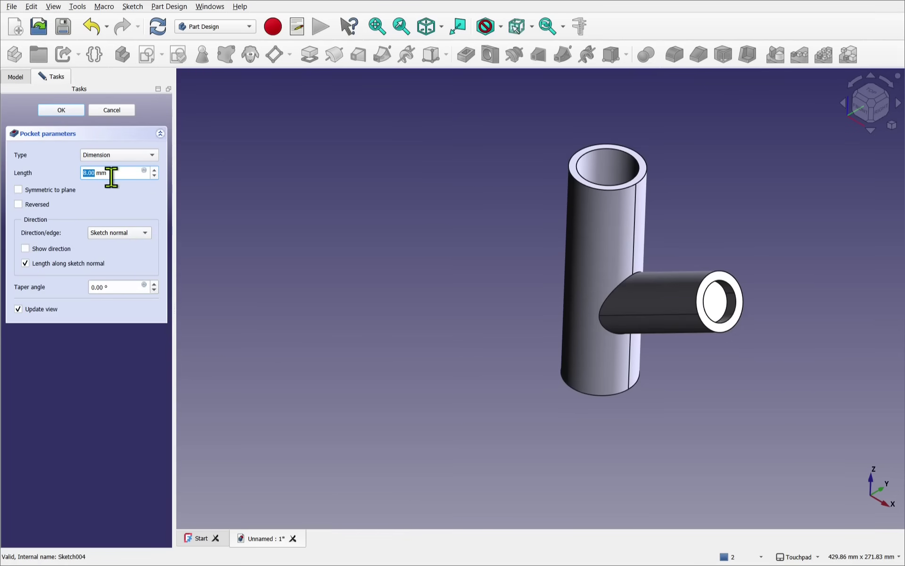
scroll(112, 177, up, 10)
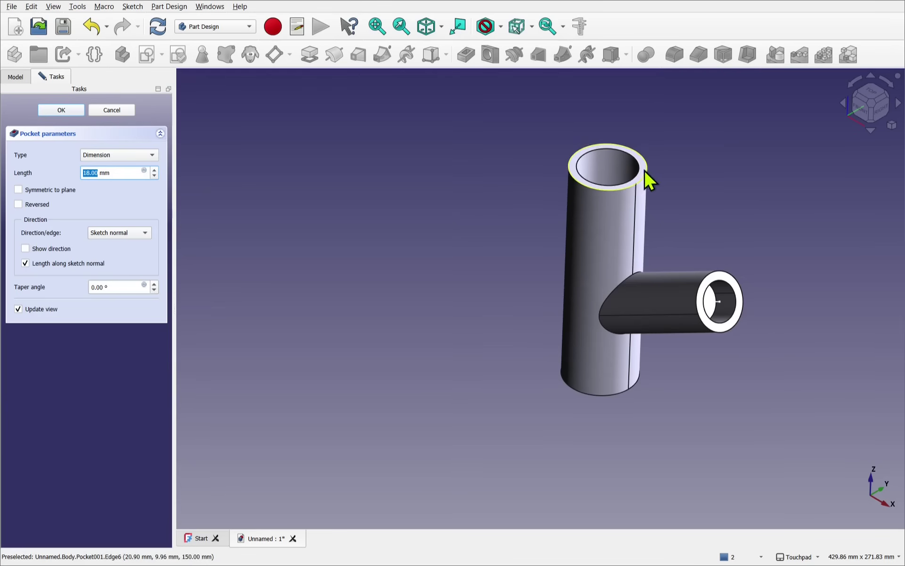
key(alt)
mouse_move(673, 203)
middle_down()
mouse_move(654, 264)
mouse_move(681, 212)
middle_up()
shift+middle_drag(685, 176, 646, 311)
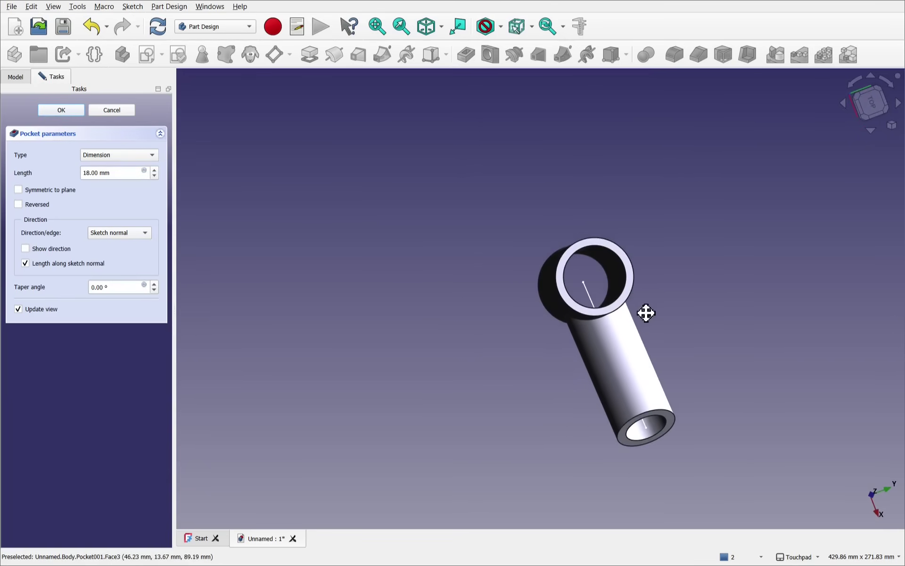
alt+middle_drag(592, 303, 598, 323)
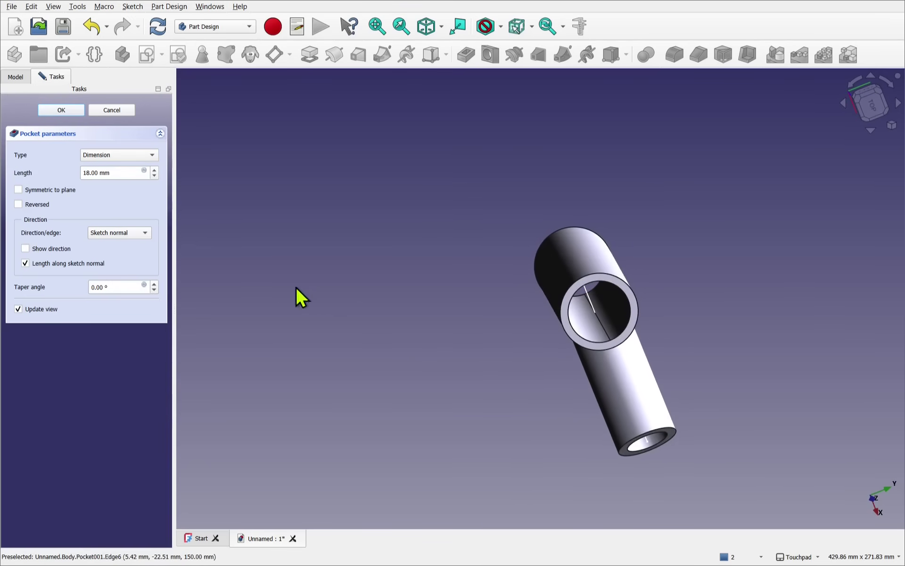
scroll(117, 176, up, 20)
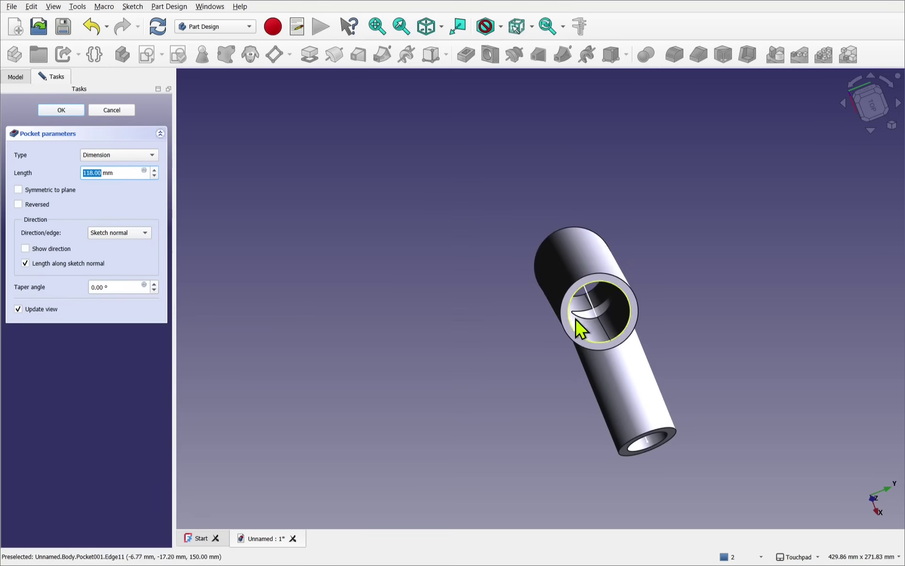
scroll(601, 316, up, 4)
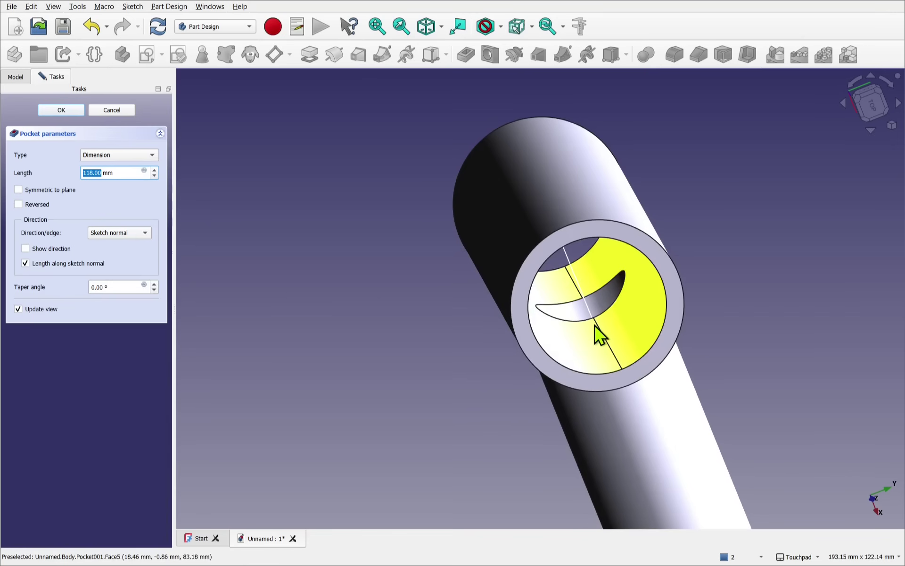
alt+drag(582, 313, 529, 210)
scroll(530, 211, down, 5)
alt+drag(469, 374, 502, 340)
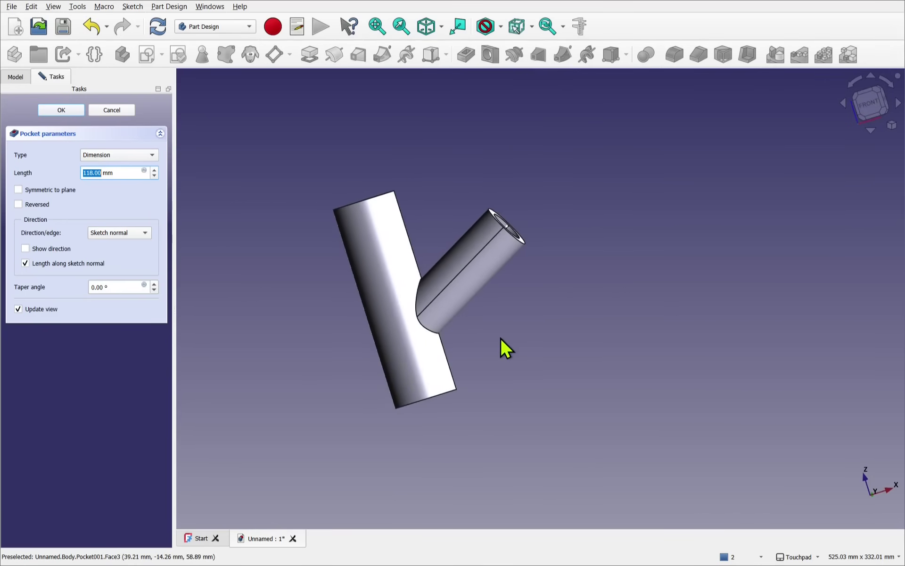
alt+drag(480, 293, 387, 289)
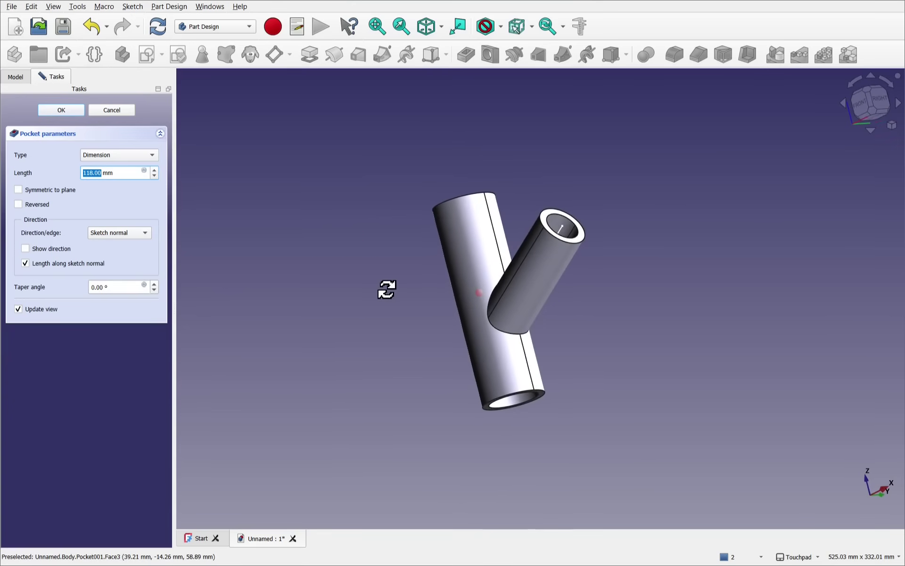
alt+drag(387, 289, 389, 291)
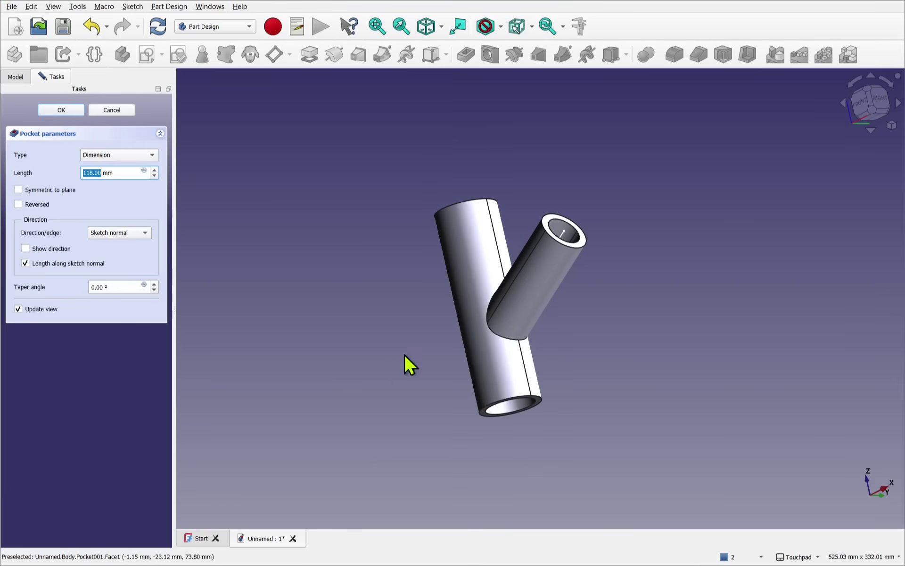
click(58, 110)
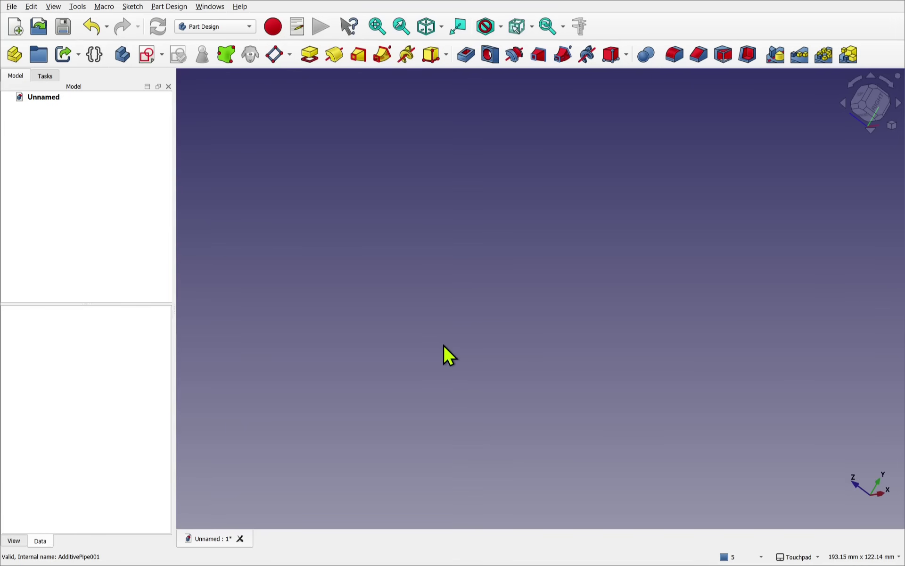
In the empty document, sketch a circle about 37 mm in diameter on the XY plane, centred on the origin, and finish the sketch
click(147, 54)
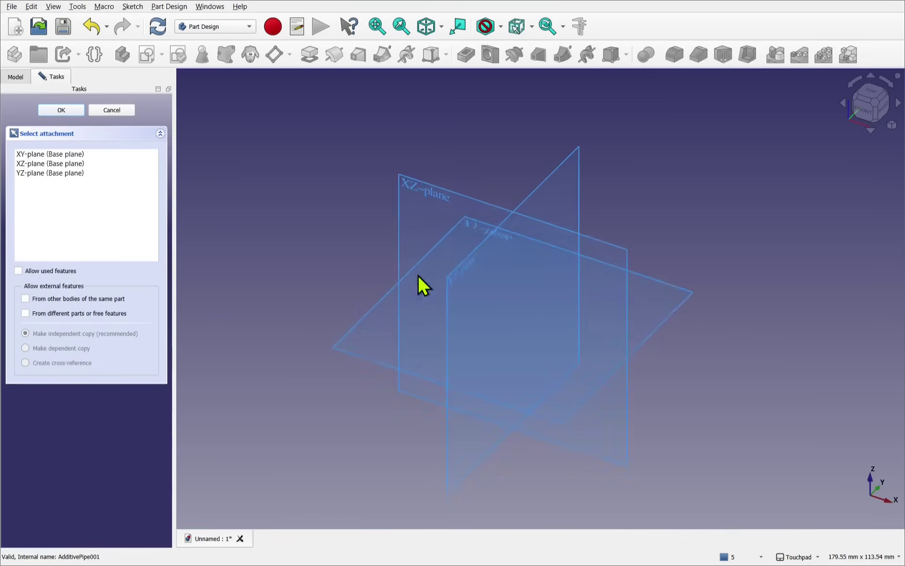
click(490, 213)
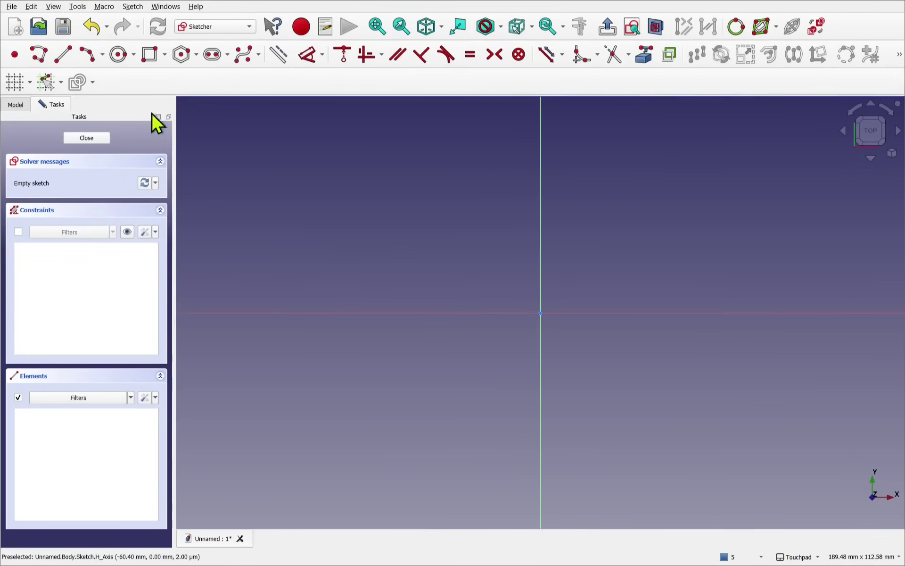
click(119, 54)
click(537, 311)
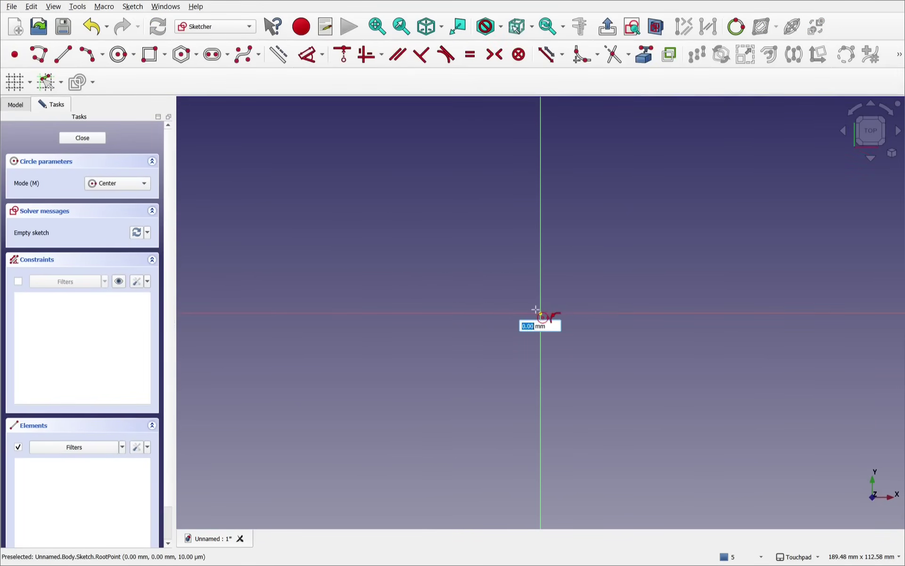
click(595, 358)
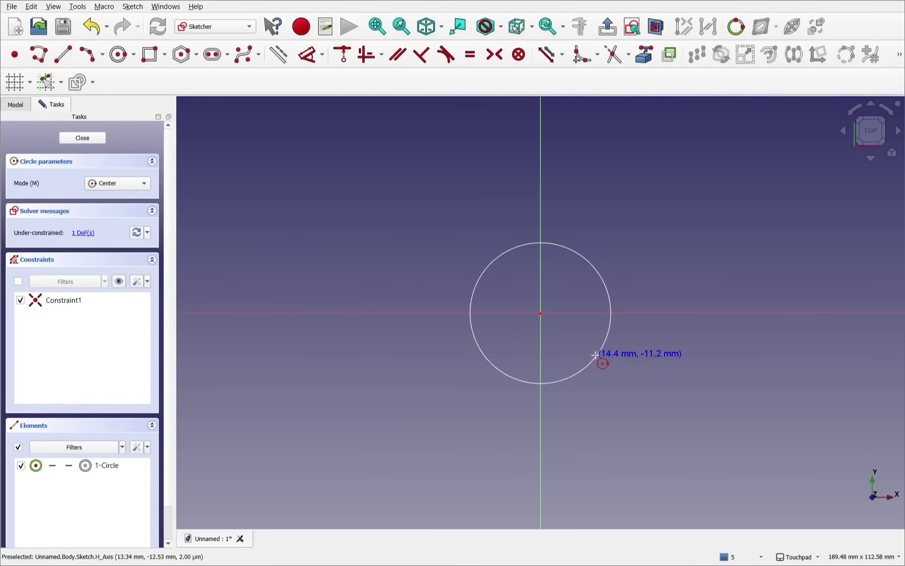
click(82, 138)
scroll(426, 271, down, 4)
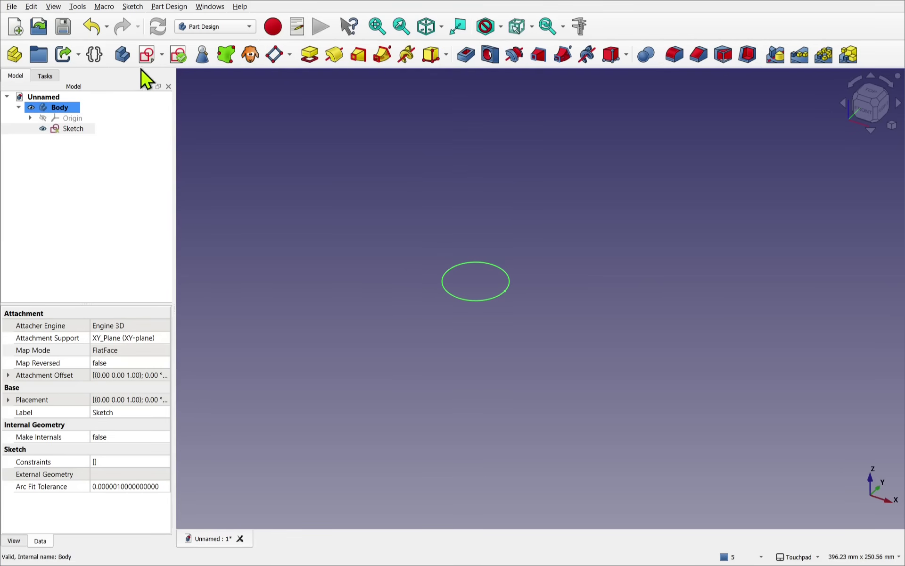
Sketch a three-point arc on the XZ plane, rising from the origin through about (7, 44) mm and curving towards positive X, and finish the sketch
click(147, 55)
click(438, 223)
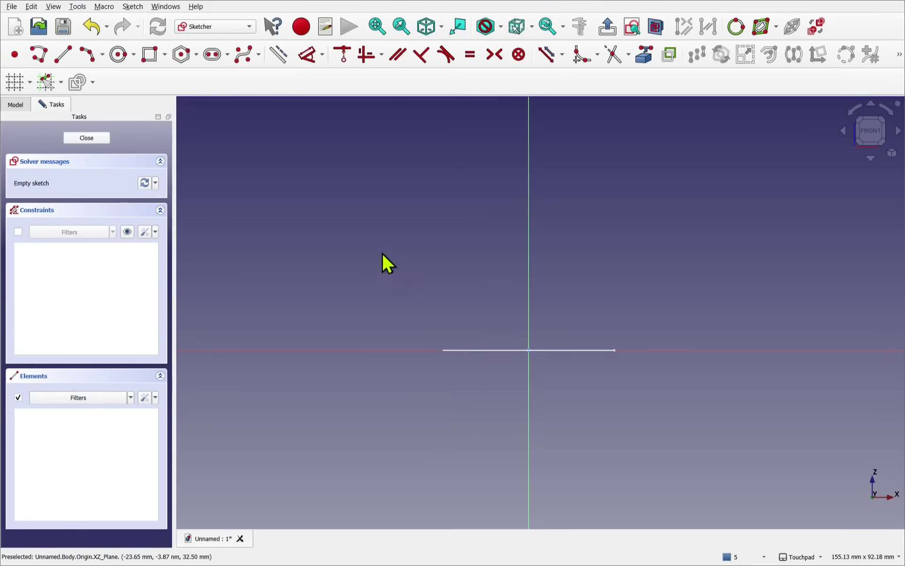
click(90, 57)
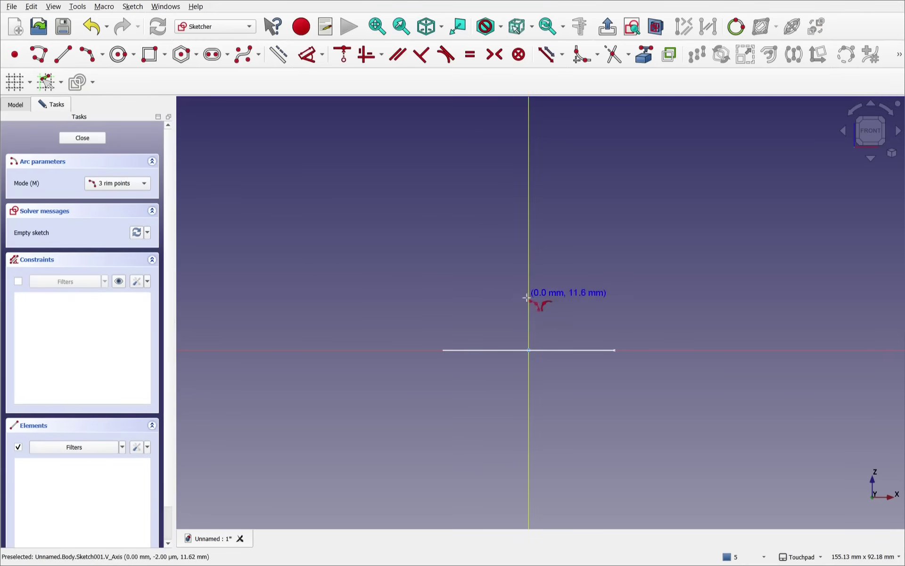
click(529, 348)
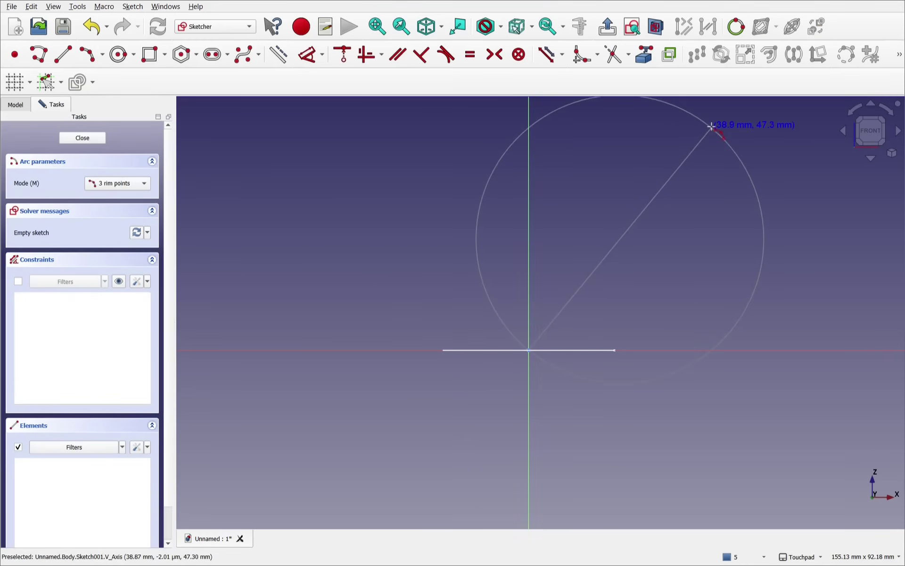
mouse_move(601, 117)
middle_down()
mouse_move(606, 225)
mouse_move(588, 193)
middle_up()
click(597, 159)
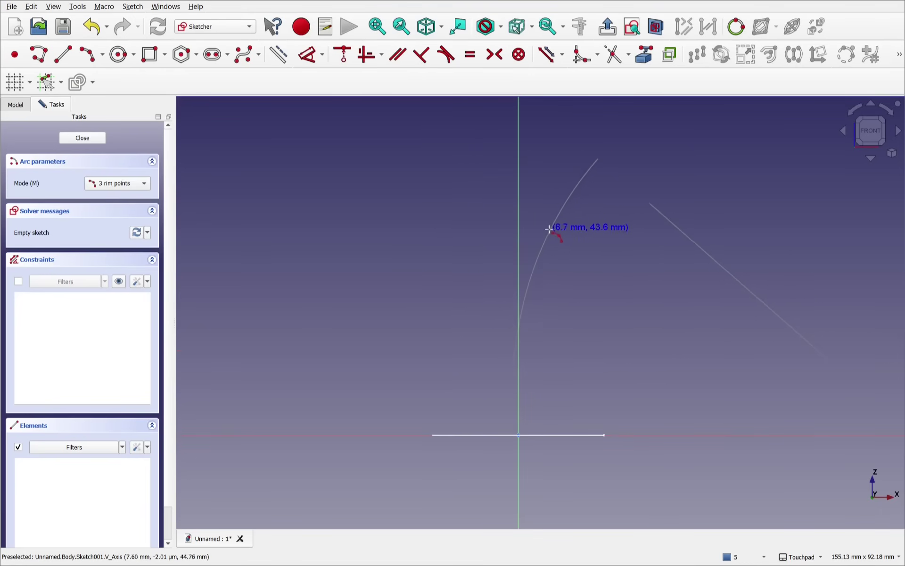
click(552, 228)
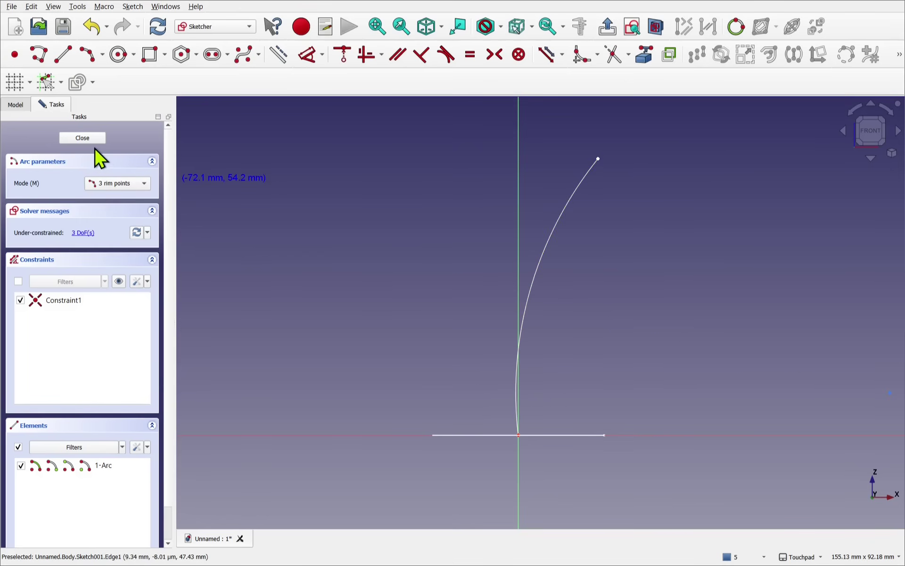
click(82, 138)
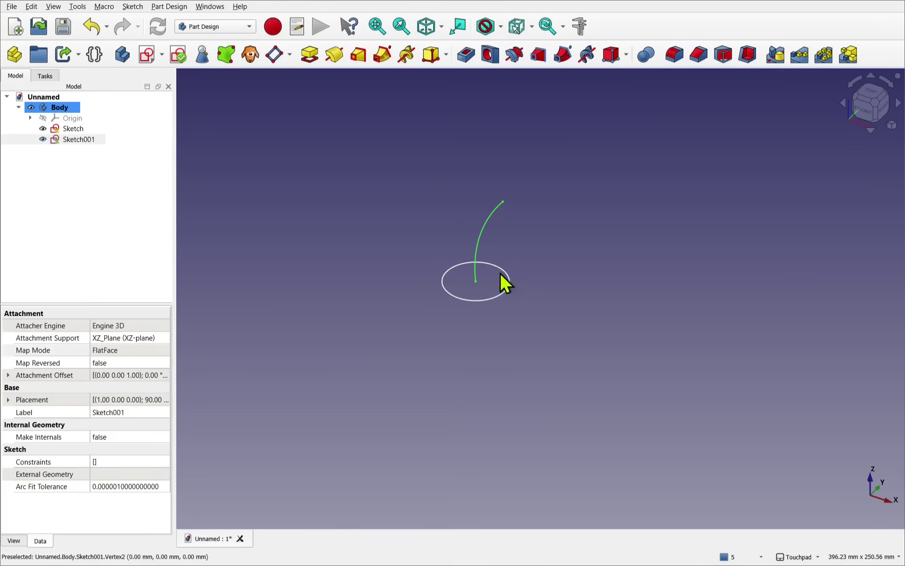
Show the origin's planes and axes and select the XY plane that carries the circle
click(31, 118)
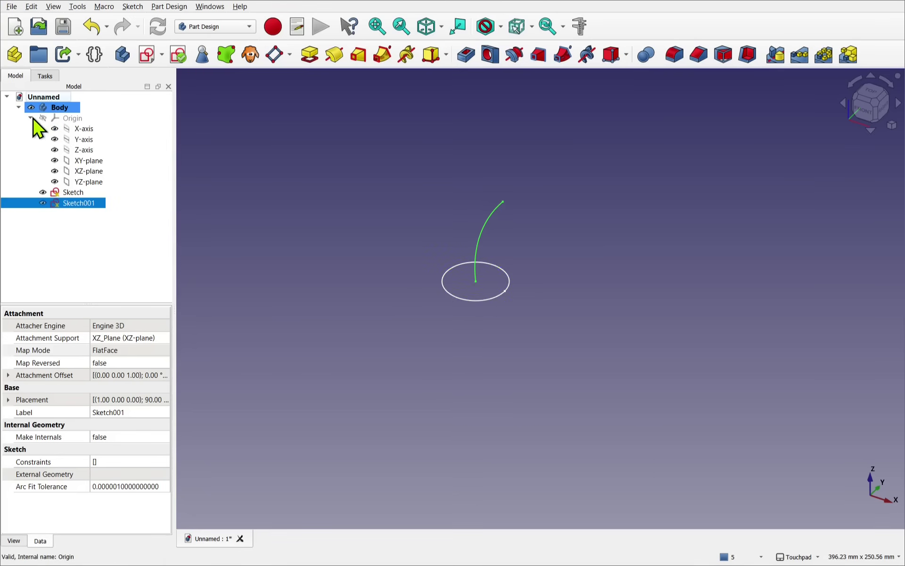
click(84, 163)
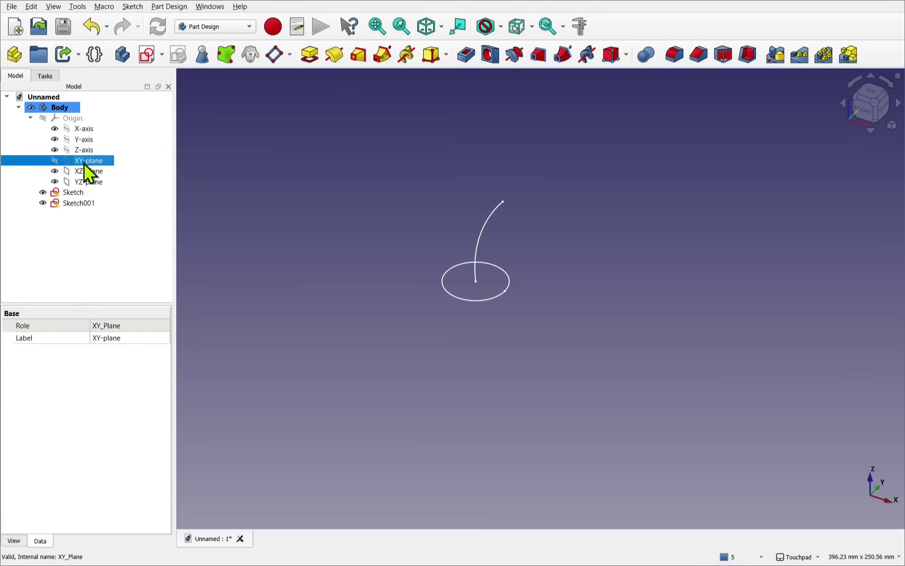
click(71, 119)
key(space)
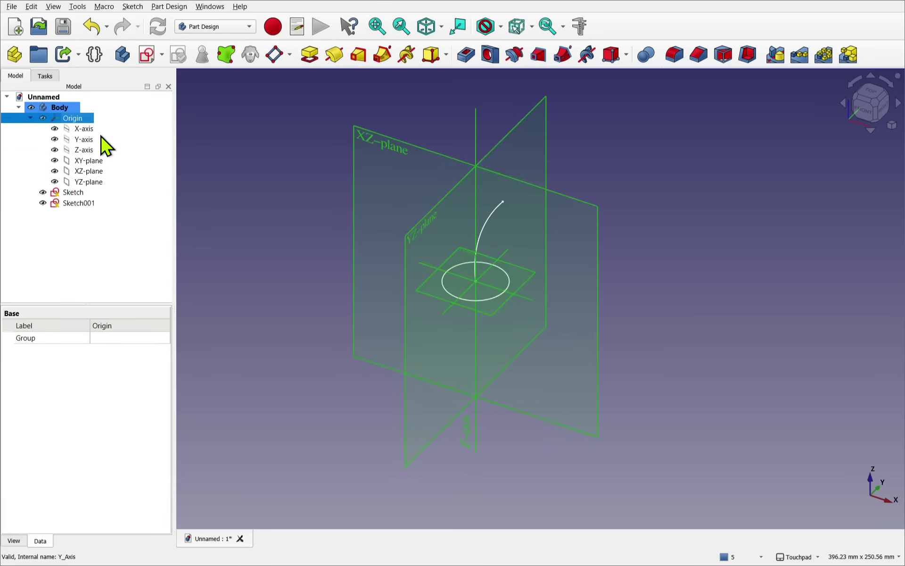
click(415, 151)
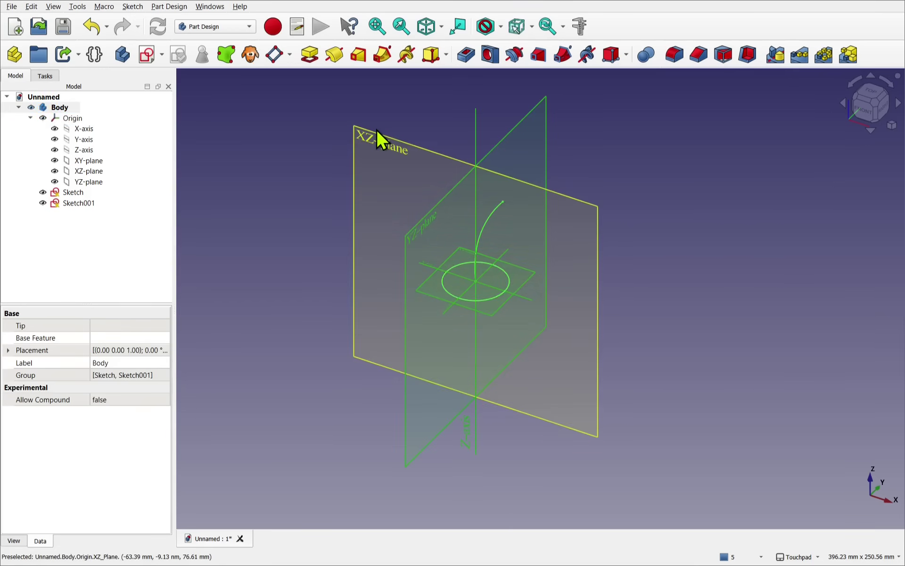
click(493, 310)
scroll(489, 304, up, 4)
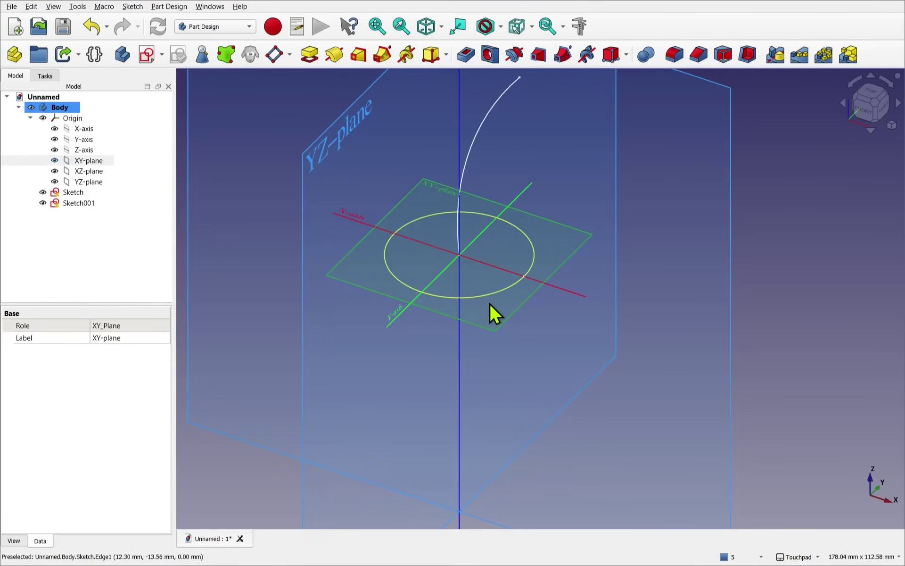
Examine the origin planes against both sketches, checking how the arc meets the circle's plane and the Z axis
scroll(489, 303, down, 2)
middle_drag(489, 306, 468, 272)
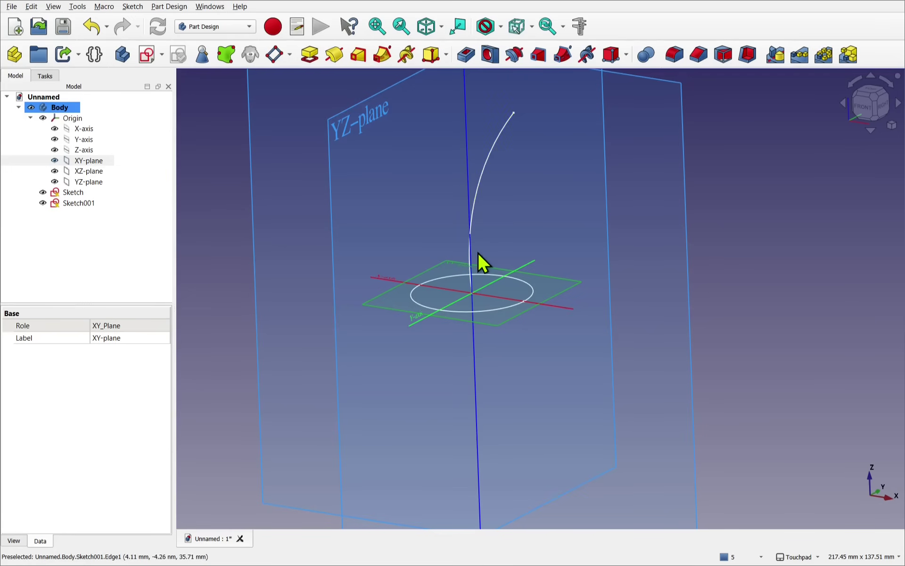
middle_drag(490, 335, 570, 317)
key(1)
scroll(519, 303, down, 2)
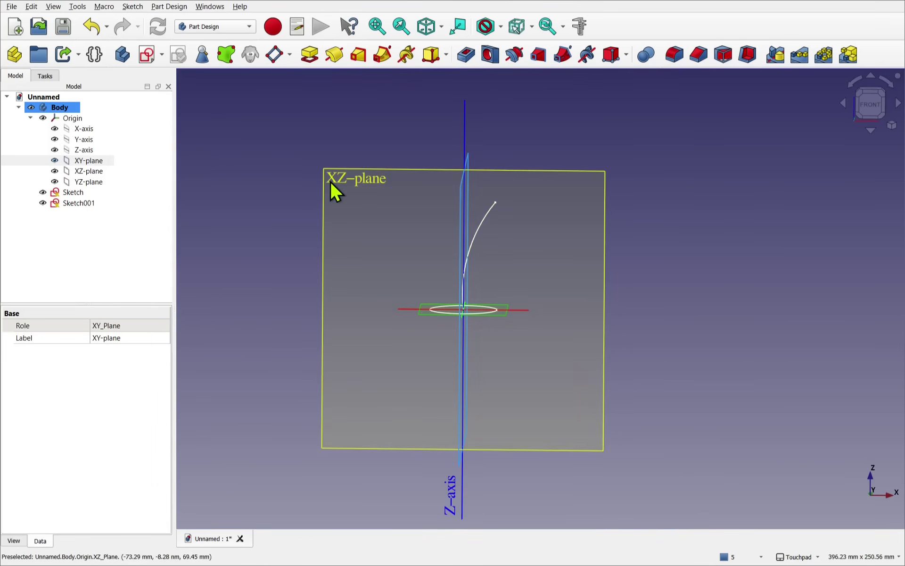
scroll(448, 271, up, 4)
scroll(447, 271, up, 2)
middle_drag(448, 271, 461, 278)
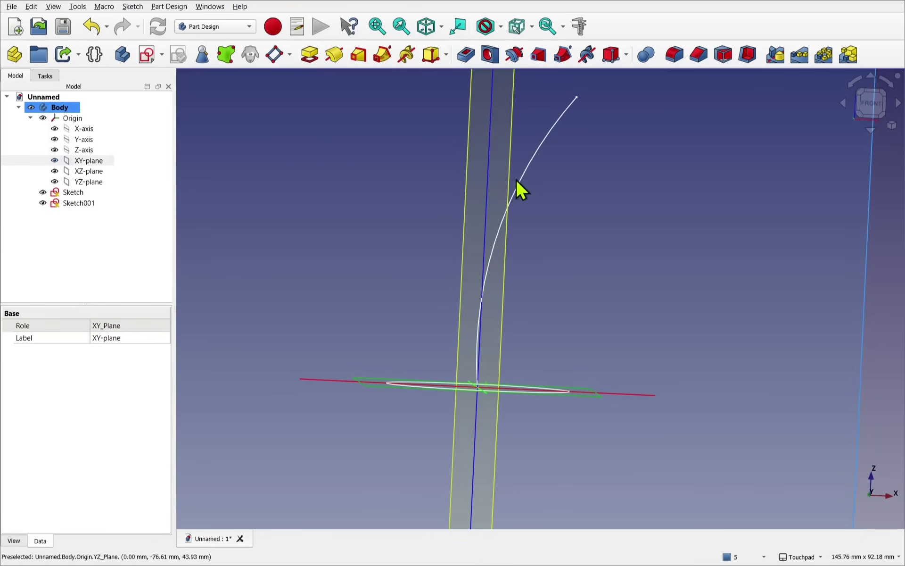
middle_drag(531, 259, 514, 284)
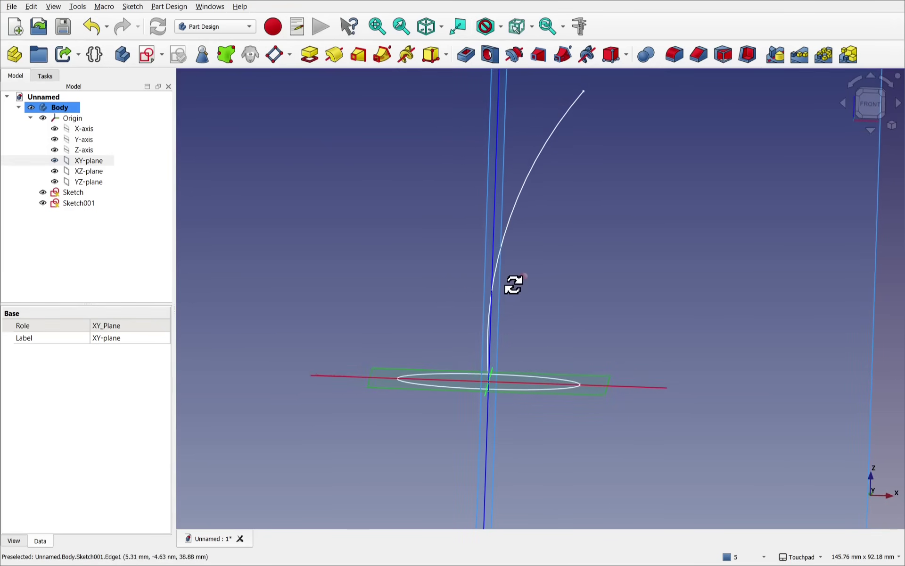
scroll(499, 343, up, 5)
middle_drag(499, 343, 493, 349)
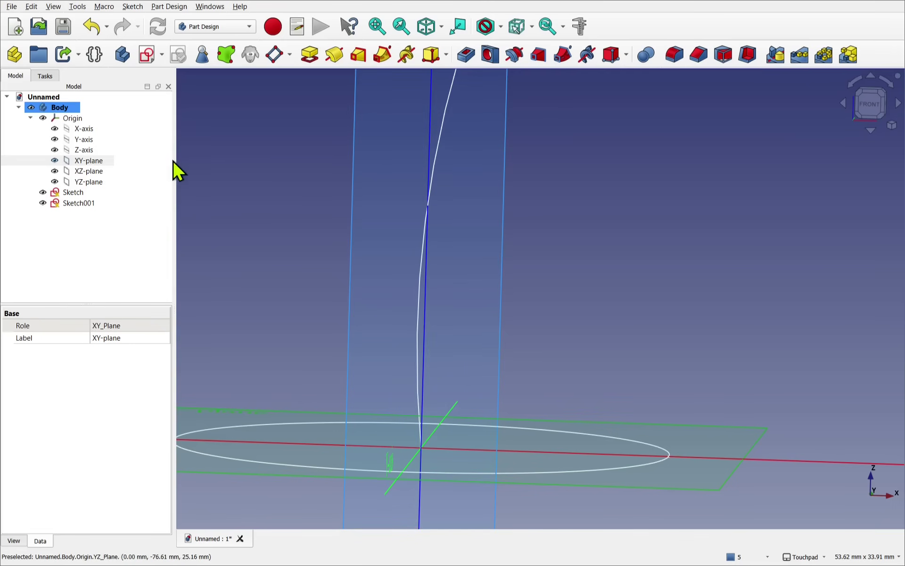
Hide the origin's planes and axes and select the circle's sketch to examine it with the arc straight from the front
click(75, 119)
key(space)
scroll(462, 338, down, 3)
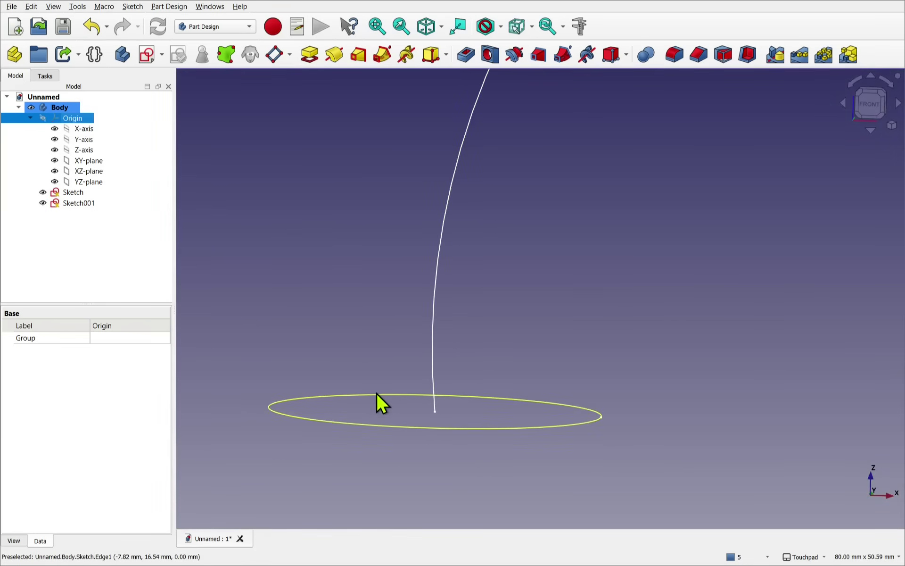
click(376, 394)
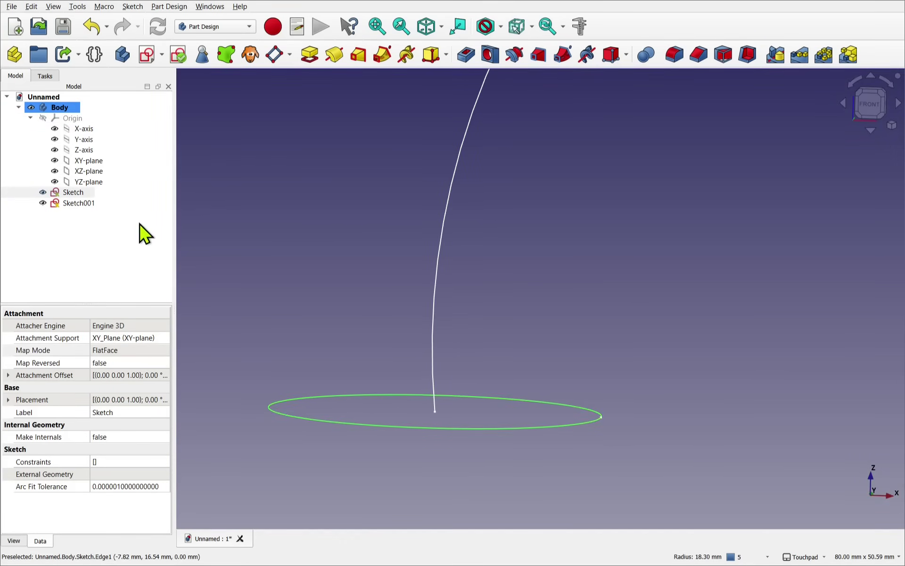
click(76, 193)
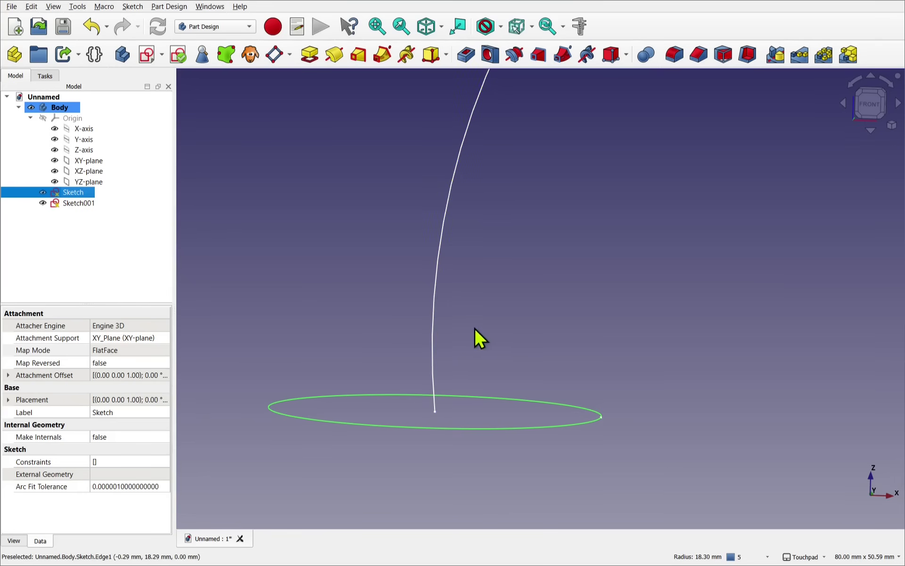
click(866, 103)
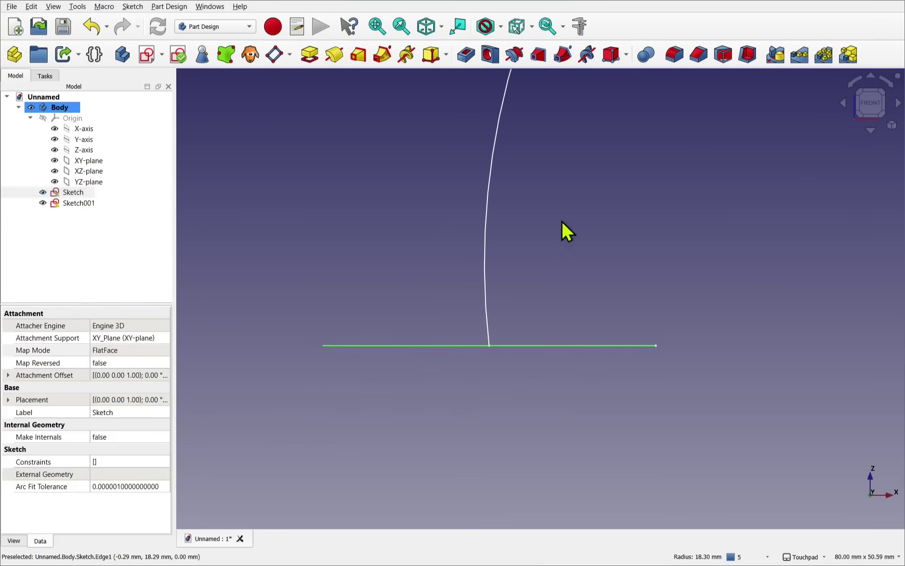
Try making the path sketch's arc tangent to the vertical axis, undo the constraint and close the sketch
click(483, 250)
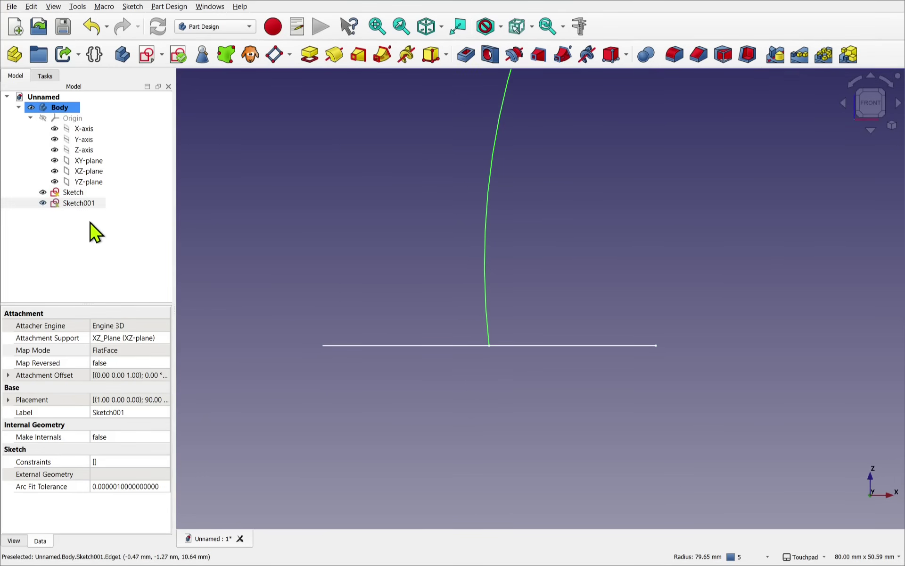
double_click(75, 203)
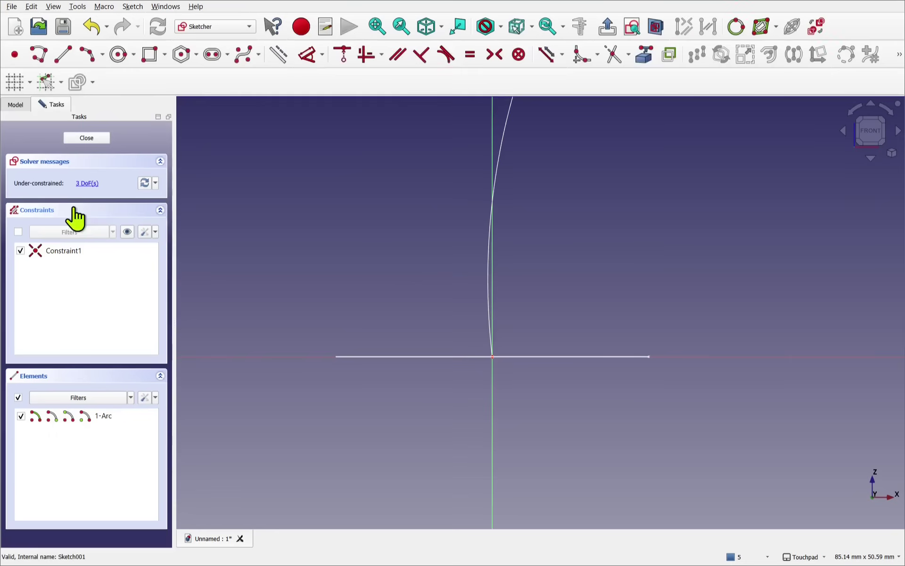
click(485, 276)
click(445, 55)
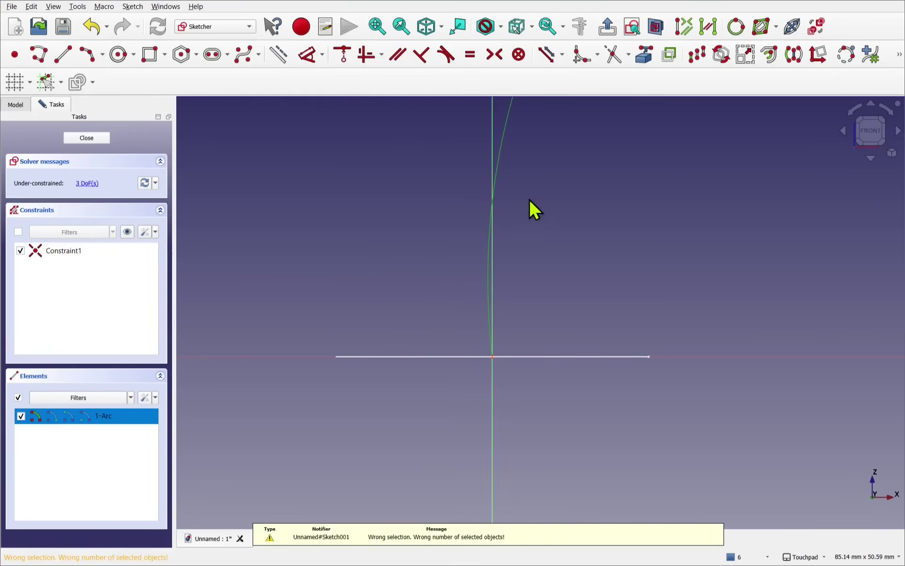
click(459, 179)
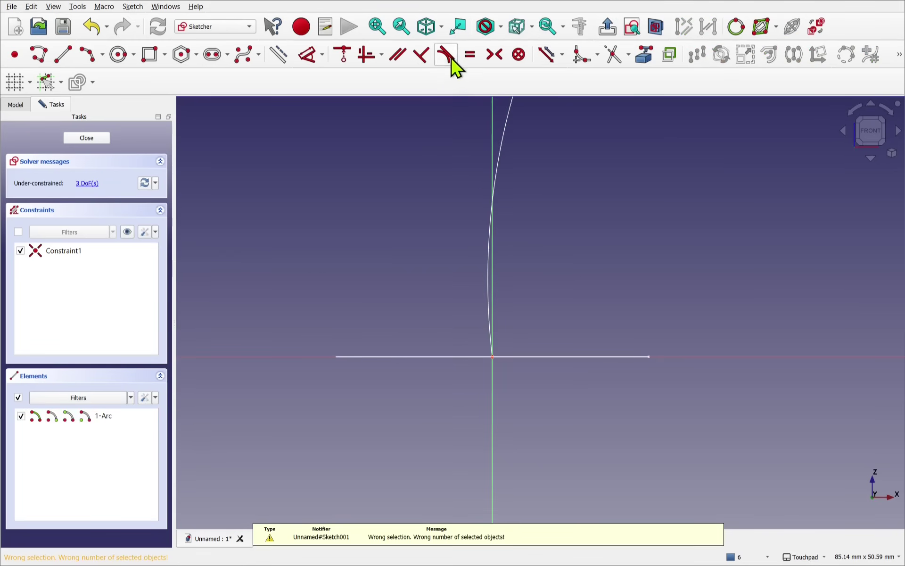
click(488, 298)
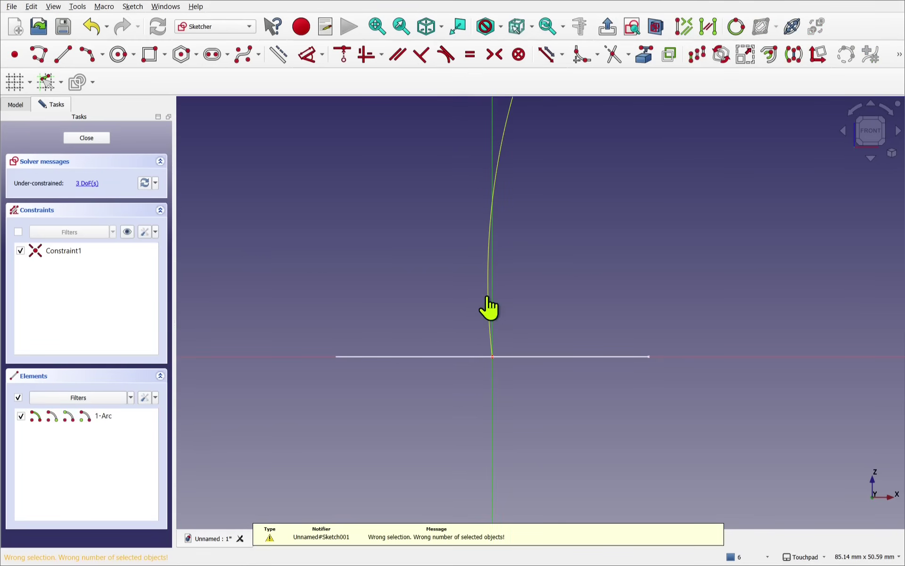
click(492, 302)
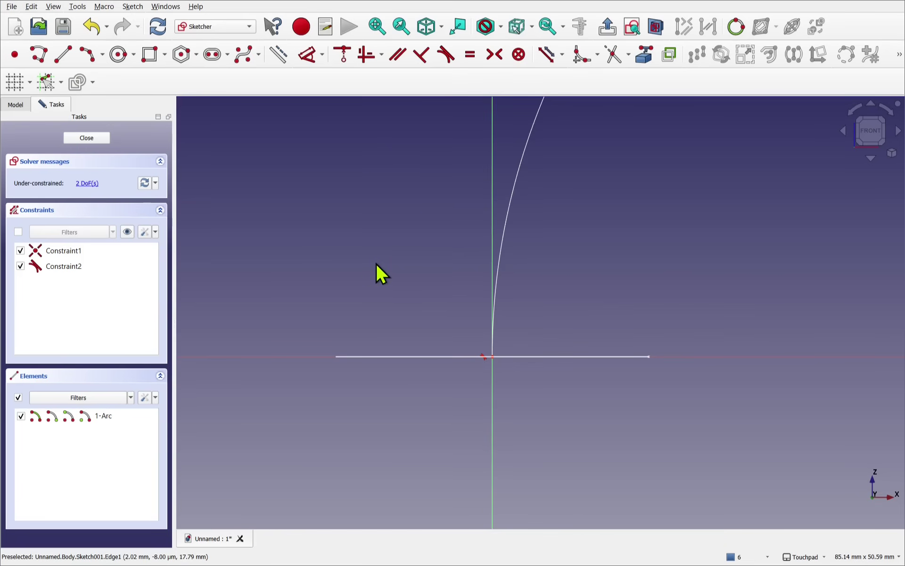
key(ctrl+z)
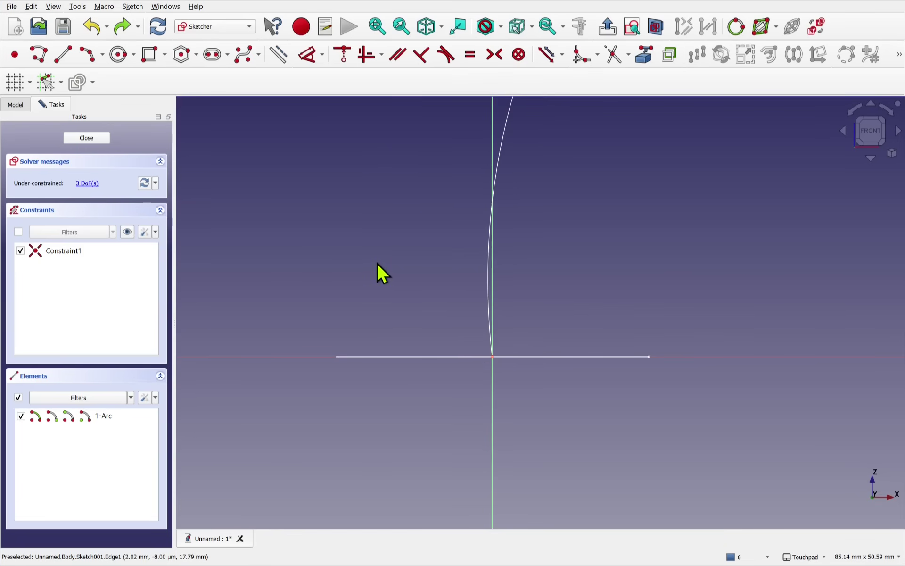
click(91, 137)
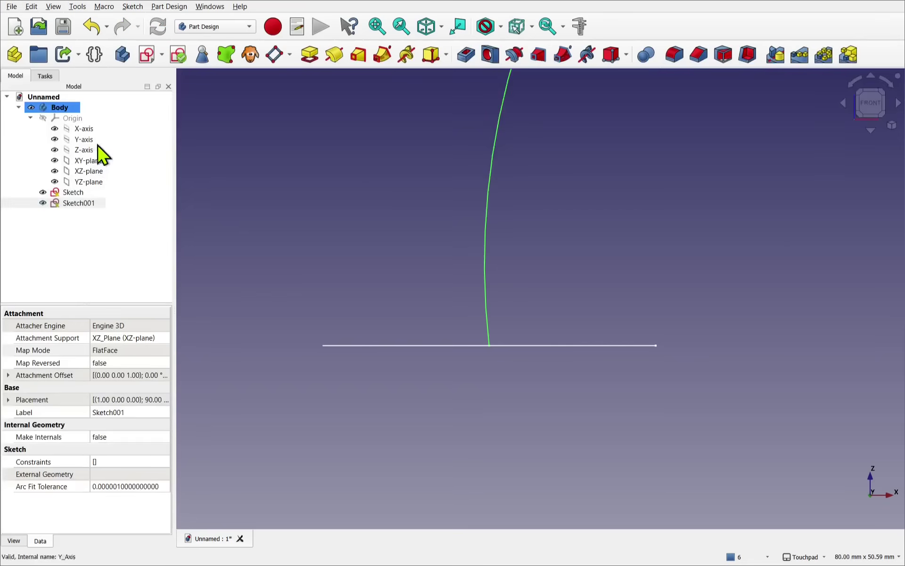
Edit the circle sketch's attachment and replace its XY plane reference with the arc's end vertex at the origin
click(79, 205)
click(75, 197)
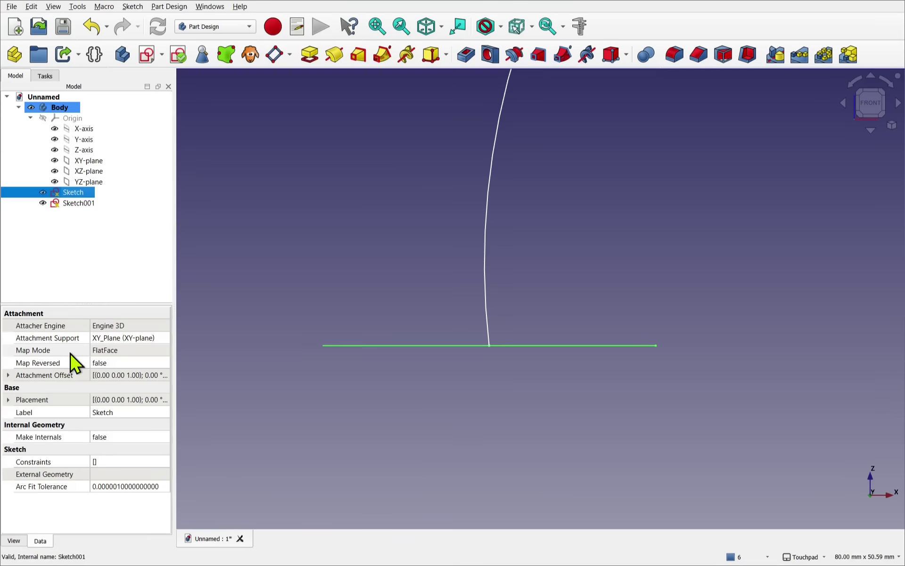
click(146, 352)
click(164, 353)
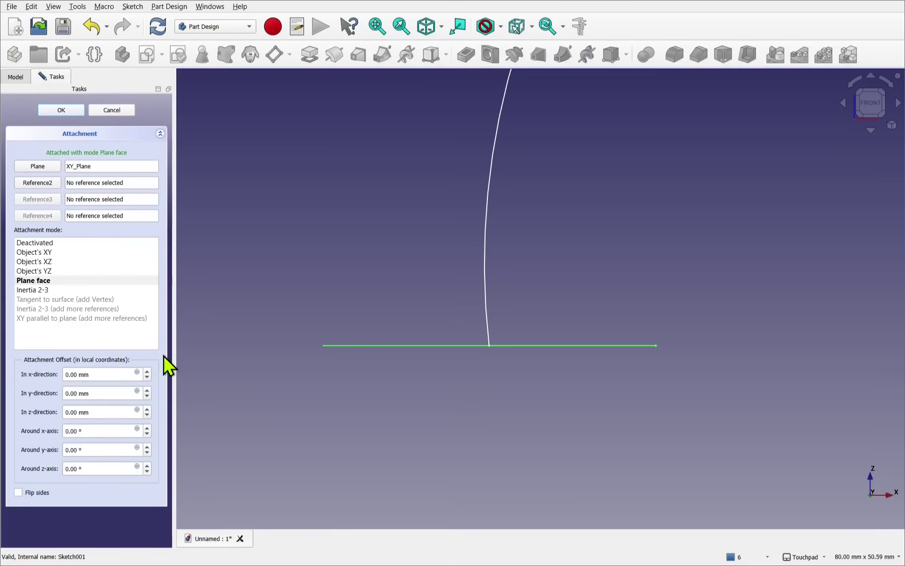
click(41, 168)
mouse_move(402, 375)
alt+mouse_down()
mouse_move(415, 354)
mouse_move(630, 222)
mouse_move(687, 206)
mouse_move(601, 338)
alt+mouse_up()
scroll(602, 339, up, 5)
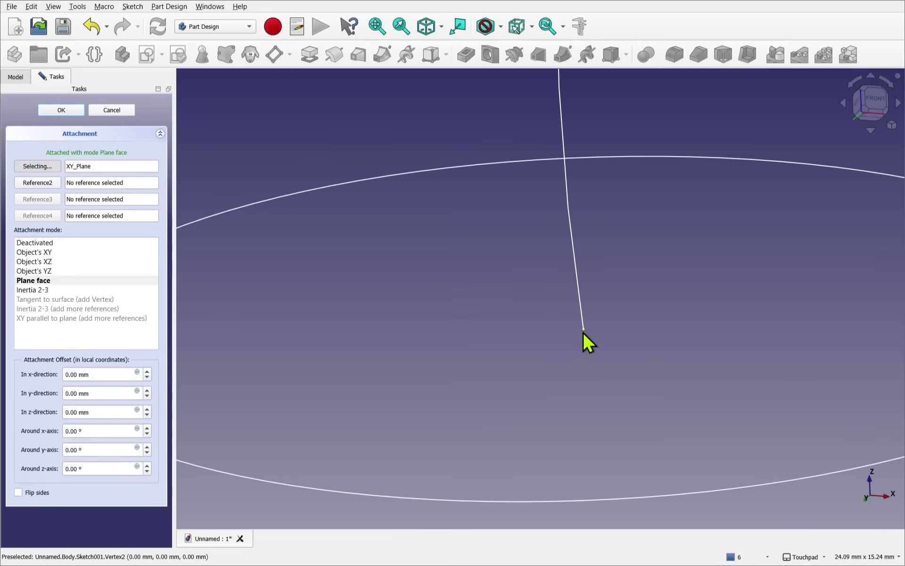
click(583, 329)
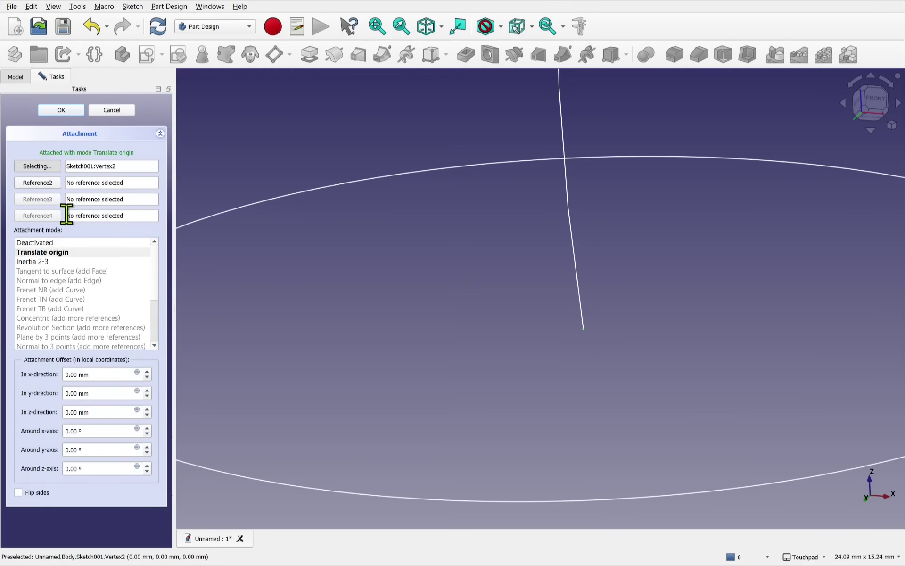
Add the arc edge as the second attachment reference and apply the Normal to edge mode
click(33, 182)
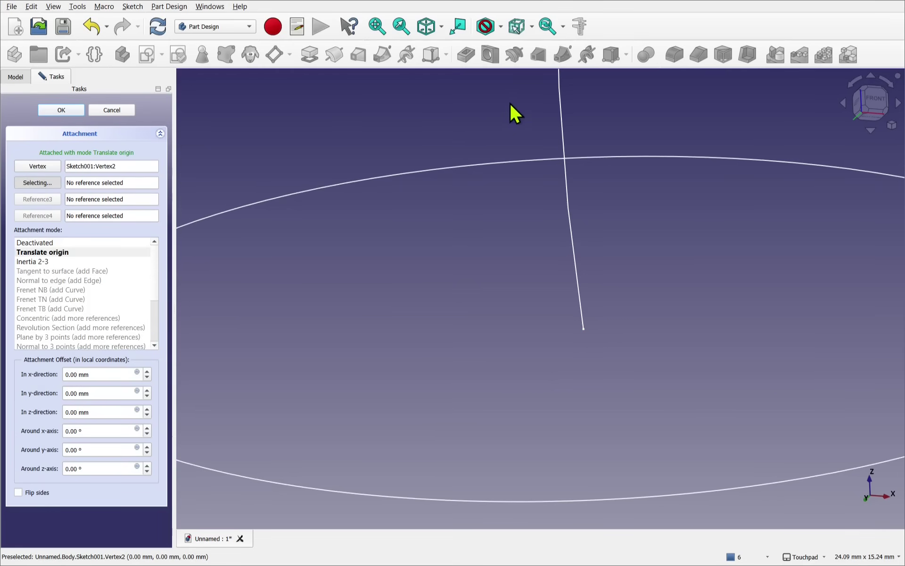
click(560, 122)
scroll(439, 289, down, 3)
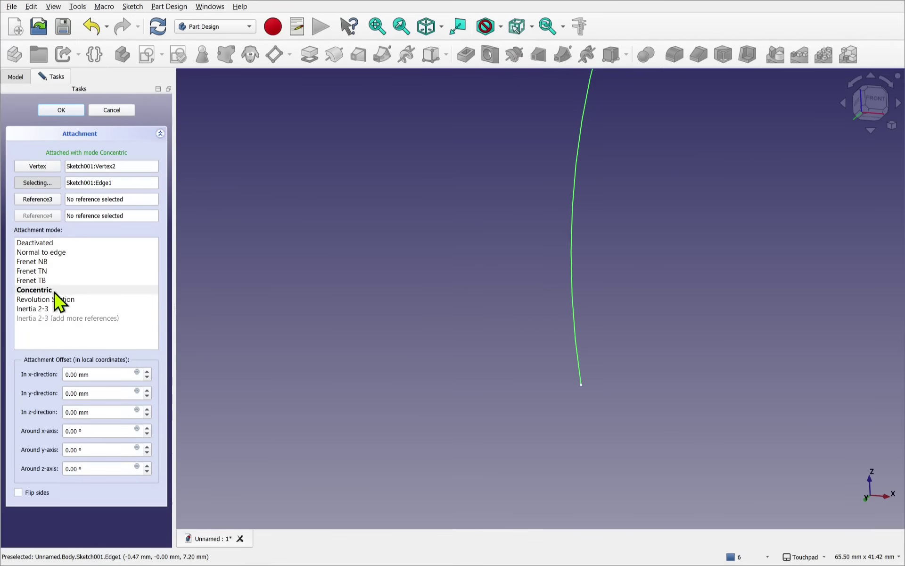
click(60, 253)
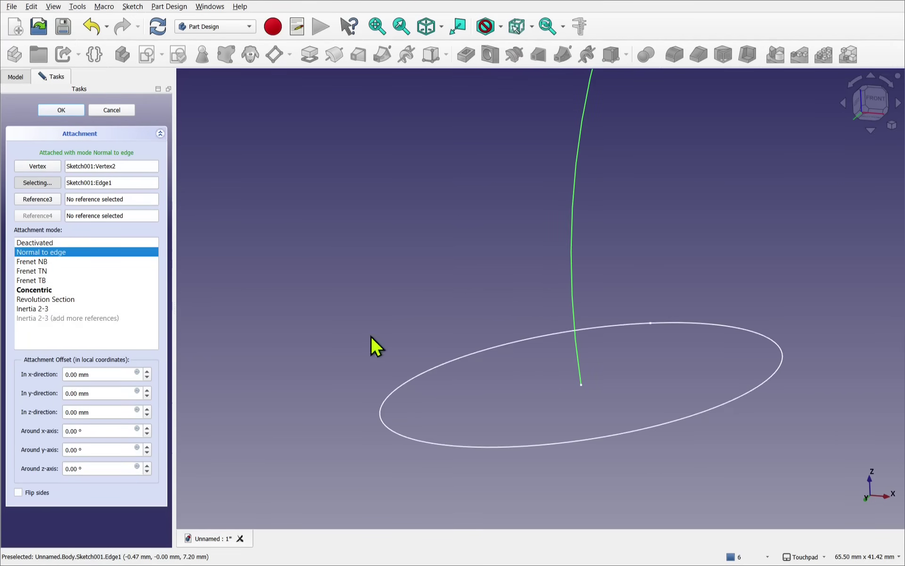
click(47, 111)
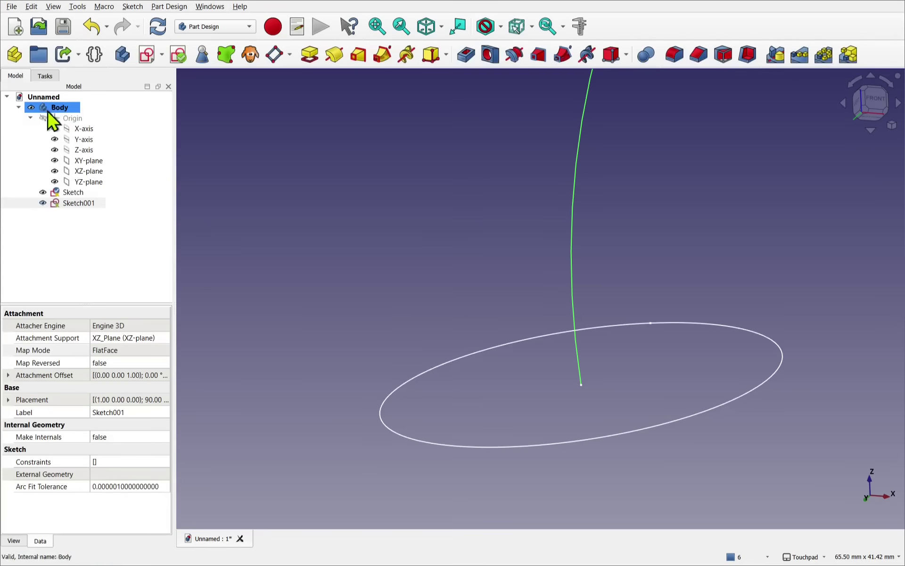
Reshape the path sketch's arc, moving its free end farther up and towards positive X and bowing the curve more, and finish the sketch
click(870, 103)
shift+drag(454, 427, 587, 228)
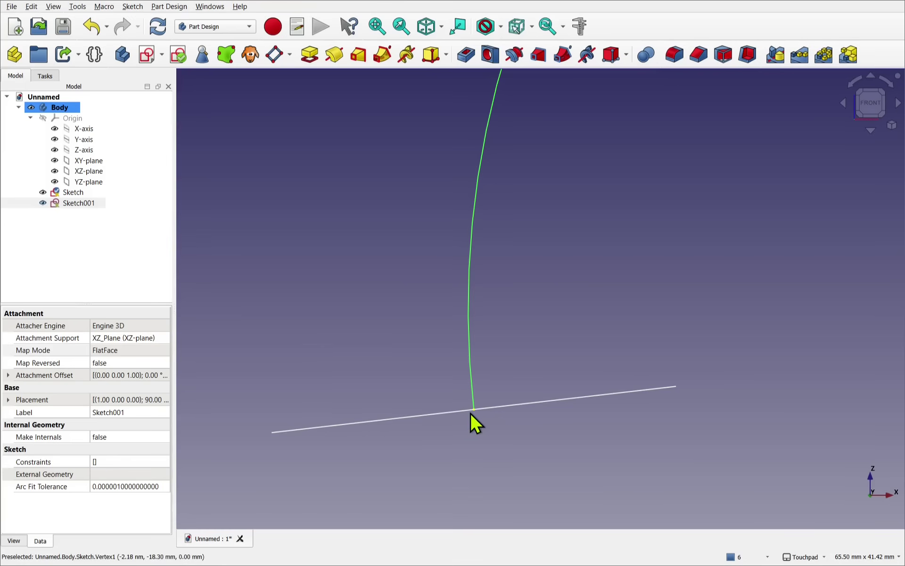
scroll(533, 337, down, 2)
scroll(533, 338, down, 2)
shift+drag(535, 347, 560, 363)
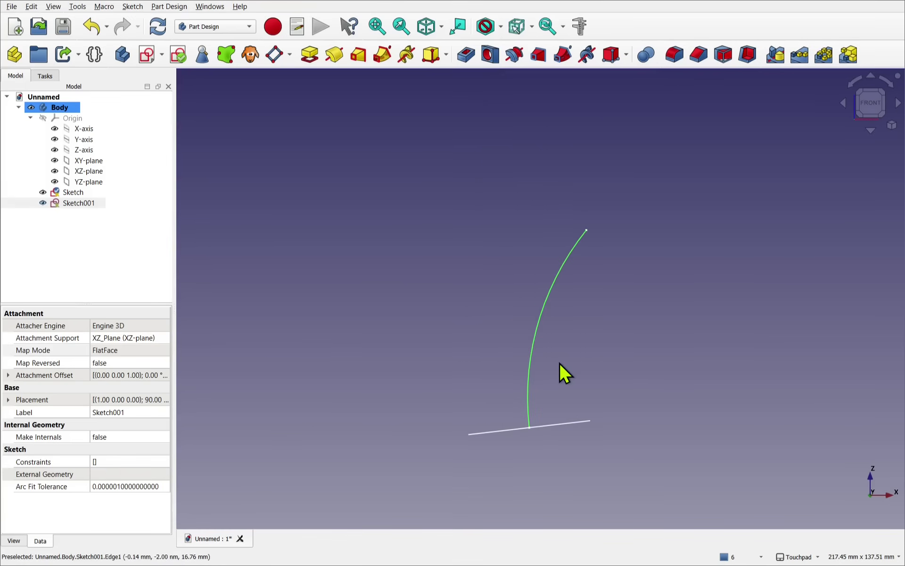
click(82, 192)
double_click(80, 203)
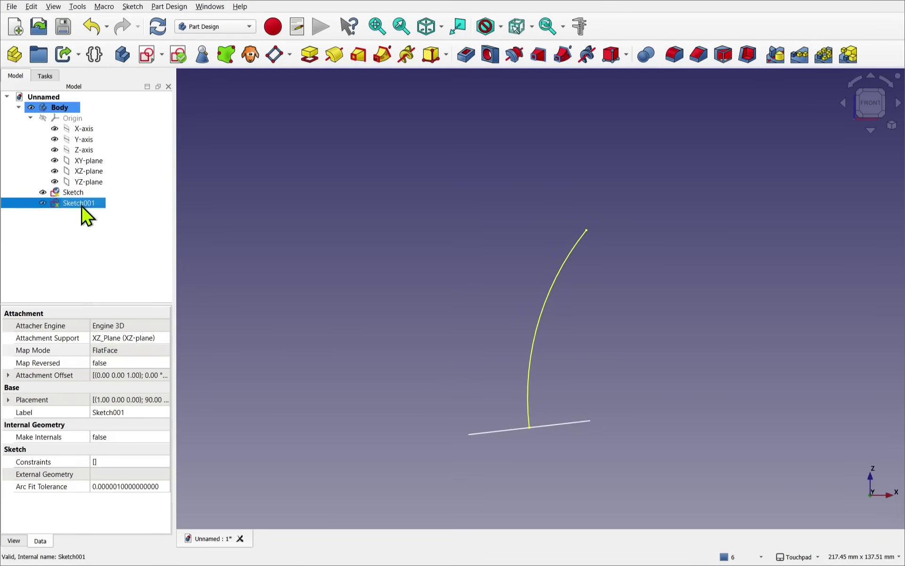
drag(584, 248, 665, 158)
drag(549, 283, 518, 289)
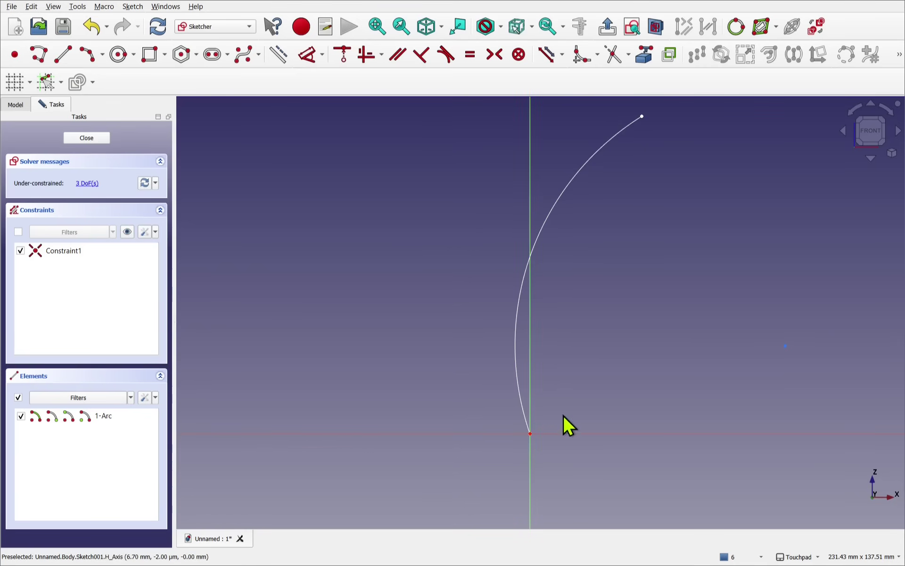
click(85, 137)
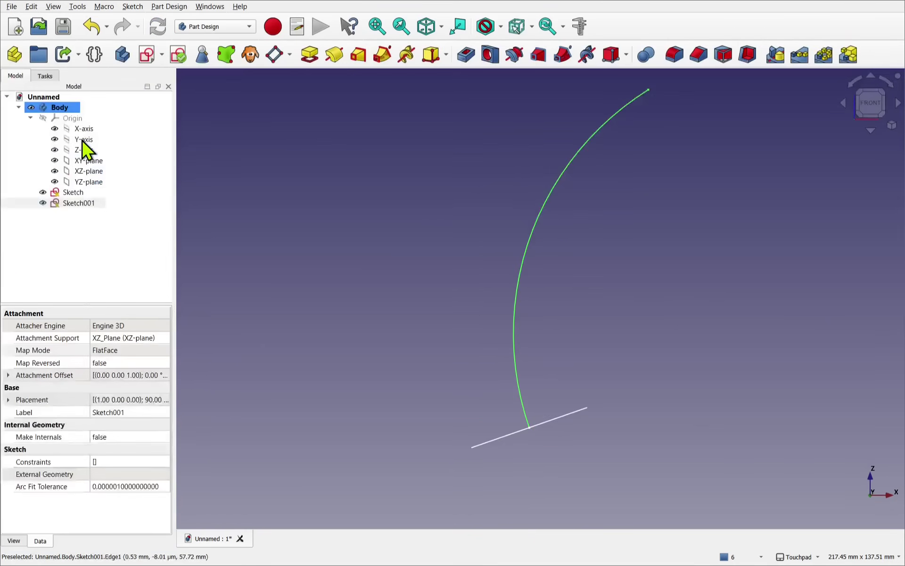
Sweep the circle sketch along the arc as an additive pipe with Transformed corners, Standard orientation and Constant transform mode
click(559, 414)
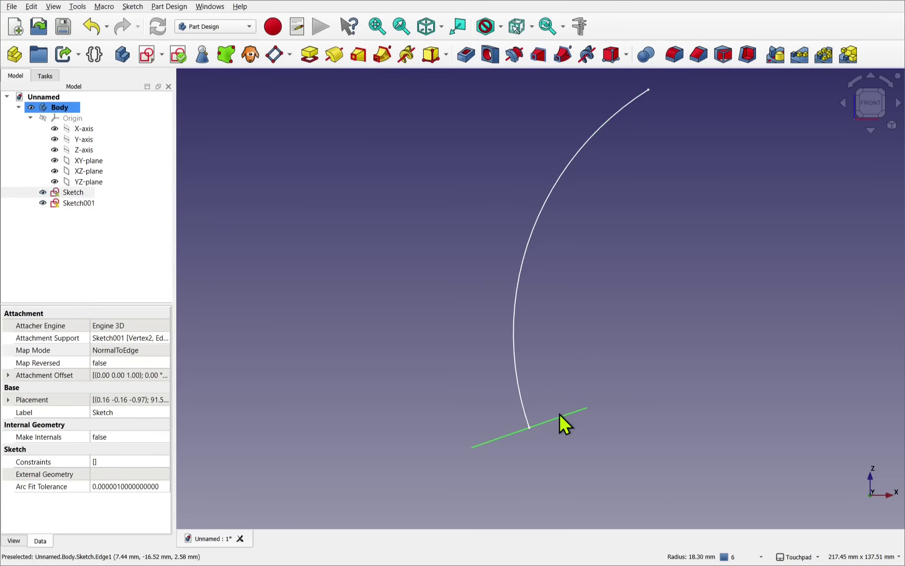
ctrl+click(513, 315)
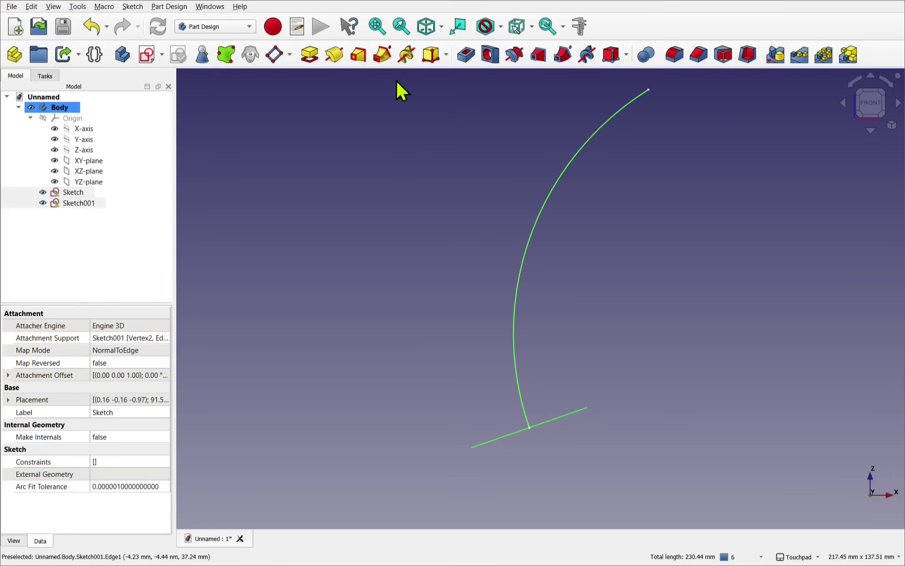
click(385, 56)
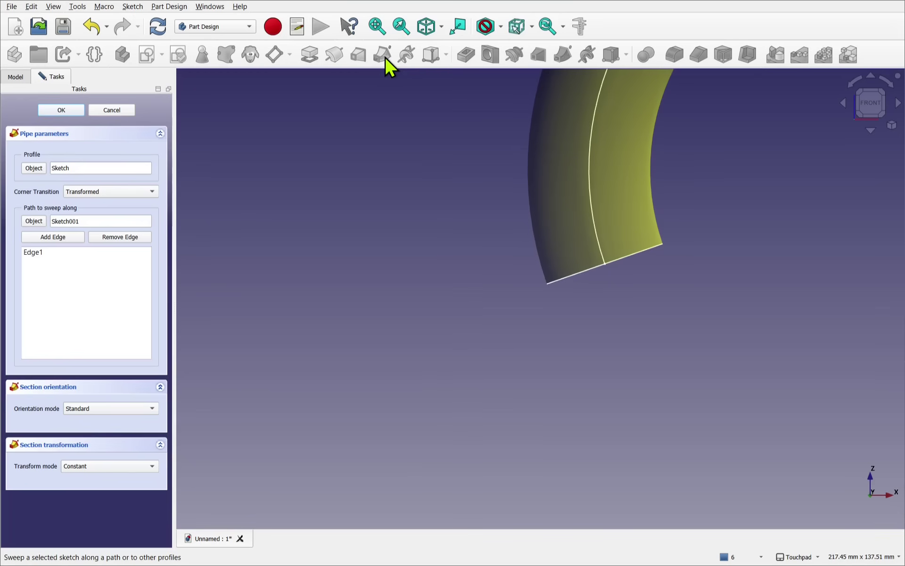
shift+middle_drag(519, 258, 412, 422)
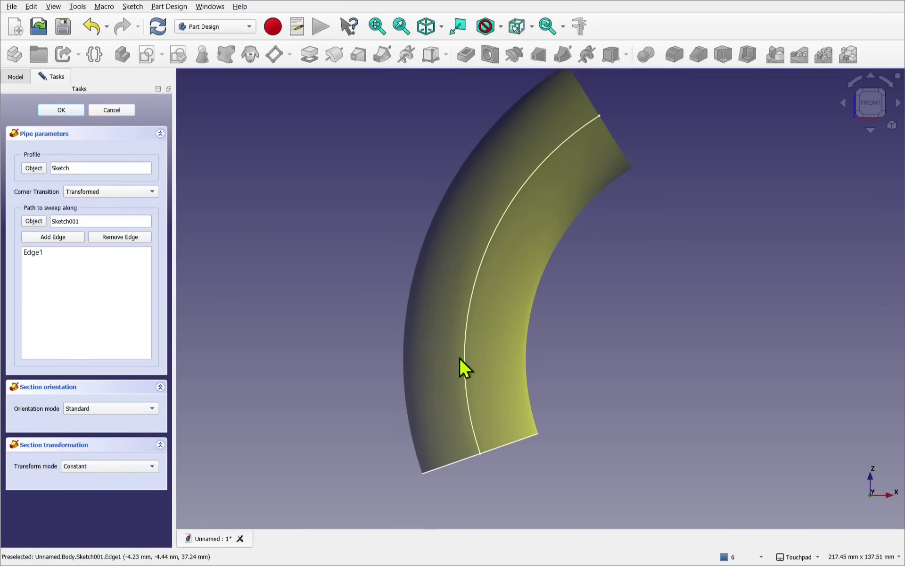
alt+middle_drag(467, 356, 487, 370)
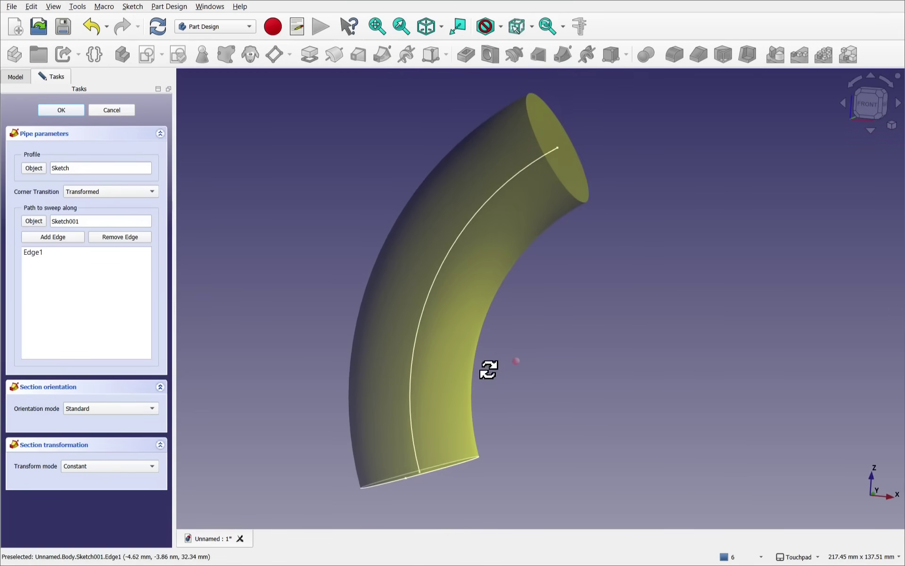
click(61, 110)
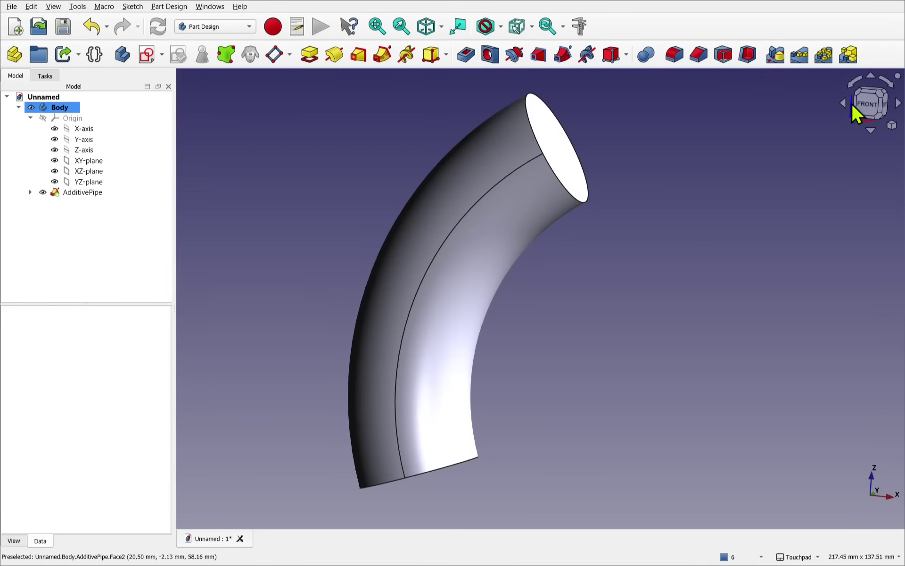
Create a new sketch on the XZ plane and turn on the section view through the pipe
click(865, 103)
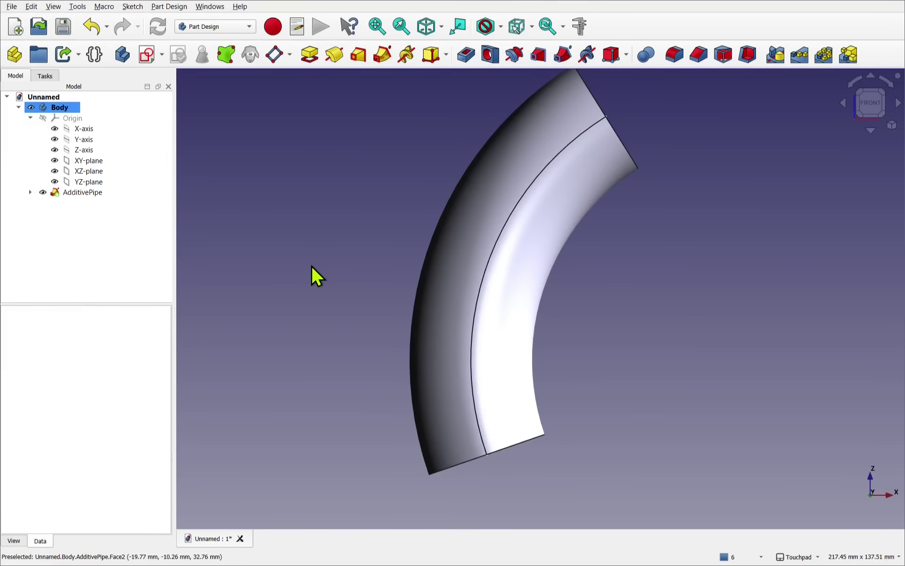
click(147, 55)
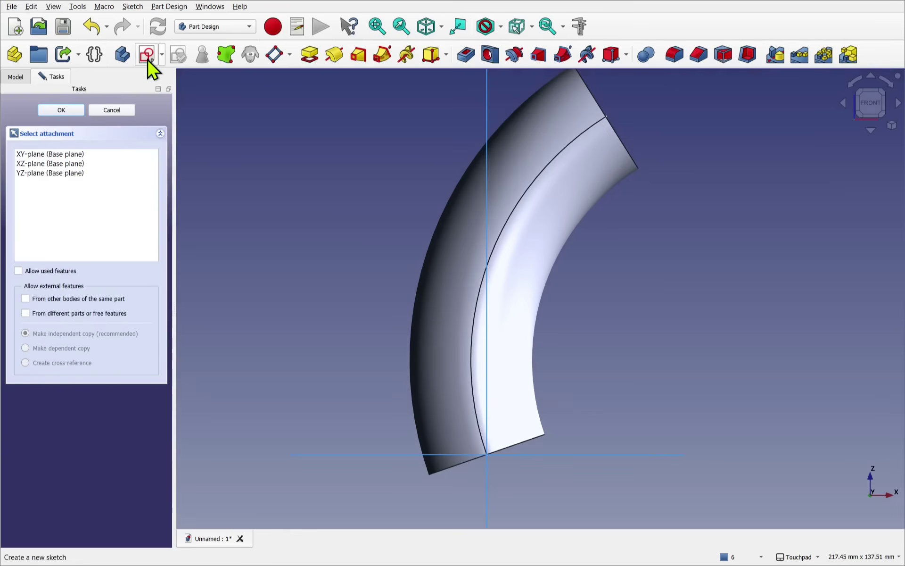
scroll(410, 350, down, 5)
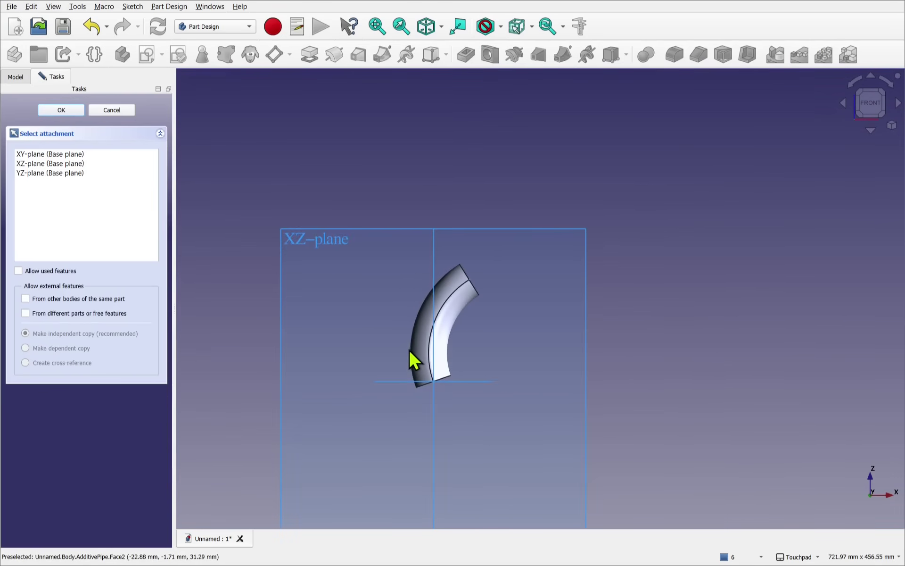
click(310, 242)
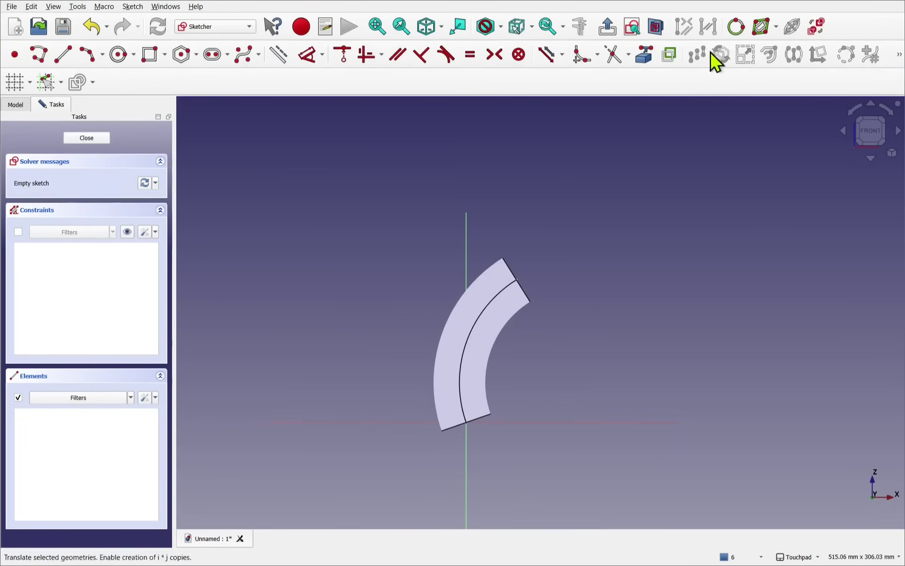
click(660, 33)
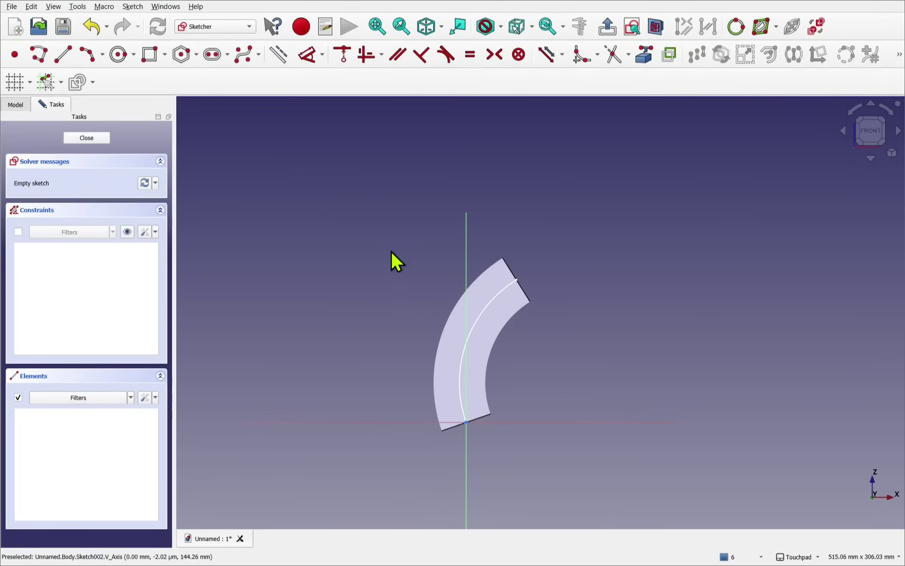
Draw a three-rim-point arc from inside the pipe's middle outward towards positive X, rising and bowed downward, and finish the sketch
click(87, 55)
scroll(466, 362, up, 4)
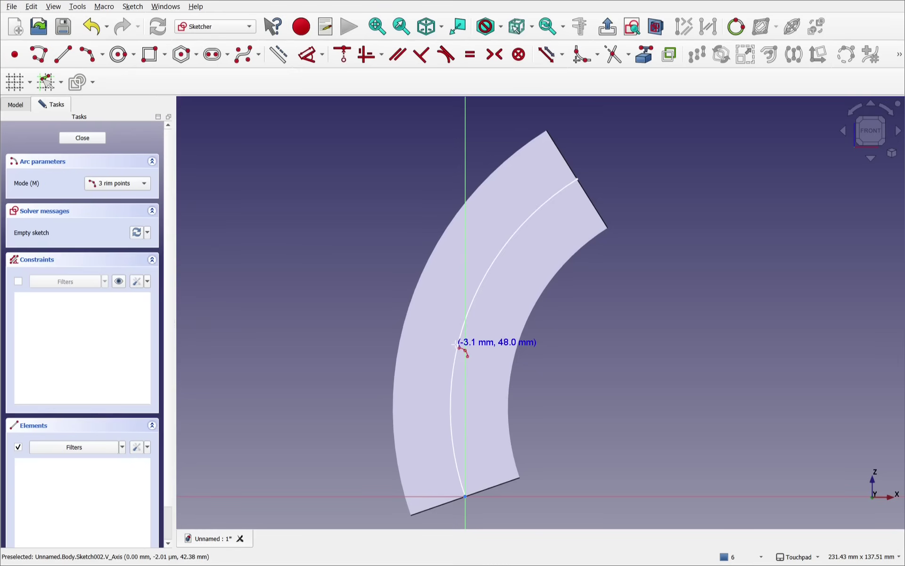
click(487, 338)
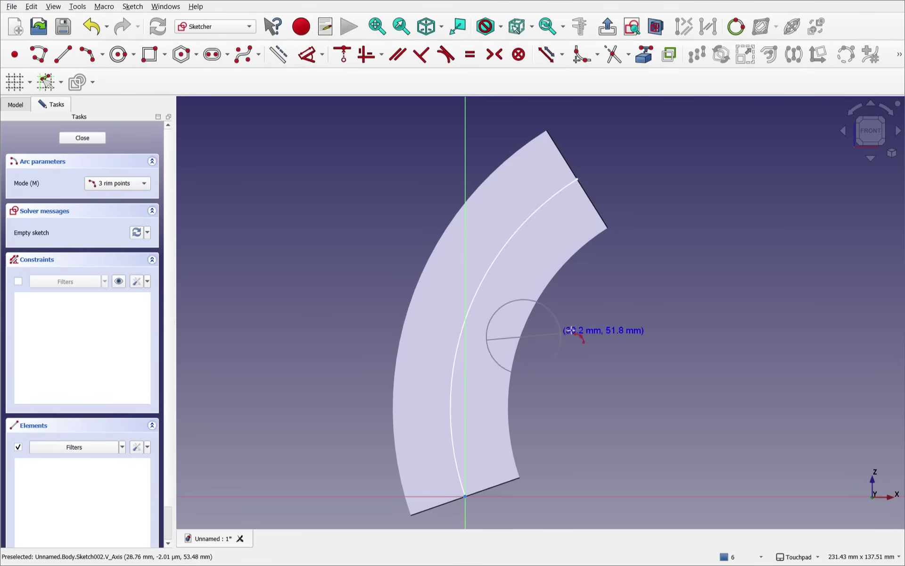
click(703, 301)
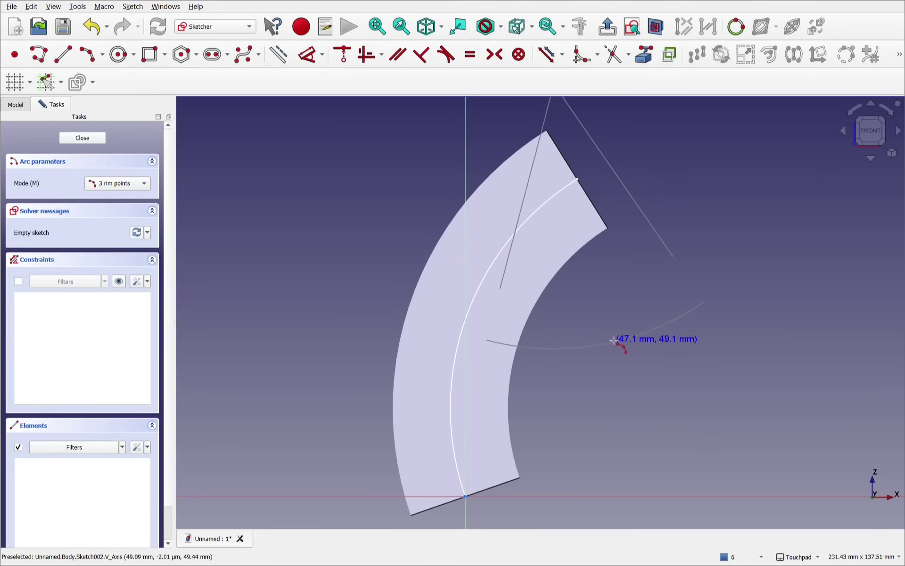
click(610, 338)
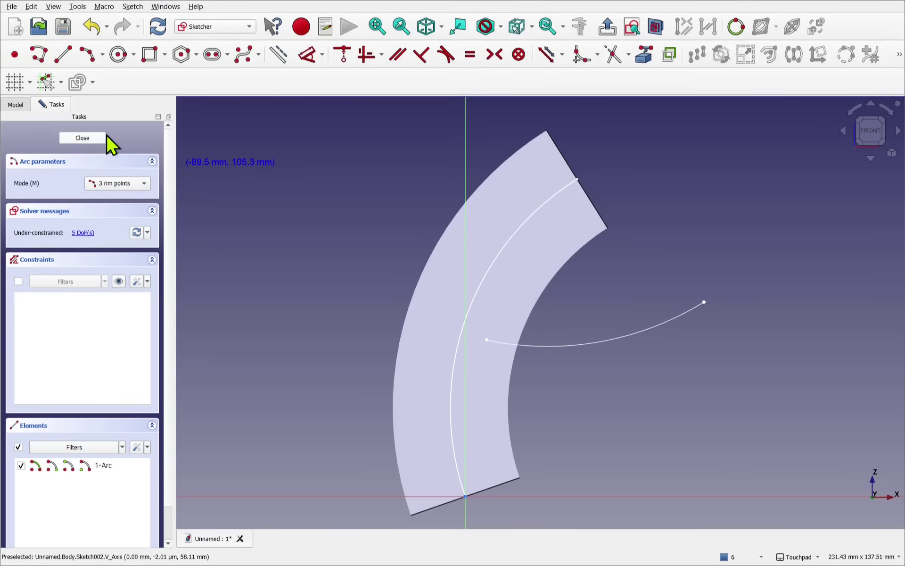
click(86, 139)
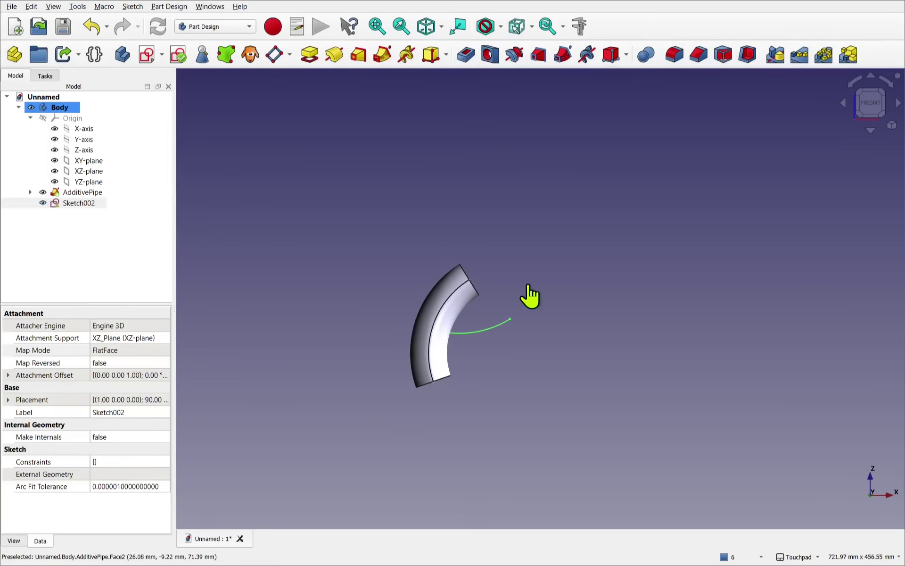
Create a new sketch on the YZ plane for the branch profile
click(532, 315)
middle_drag(541, 336, 424, 368)
scroll(443, 222, up, 4)
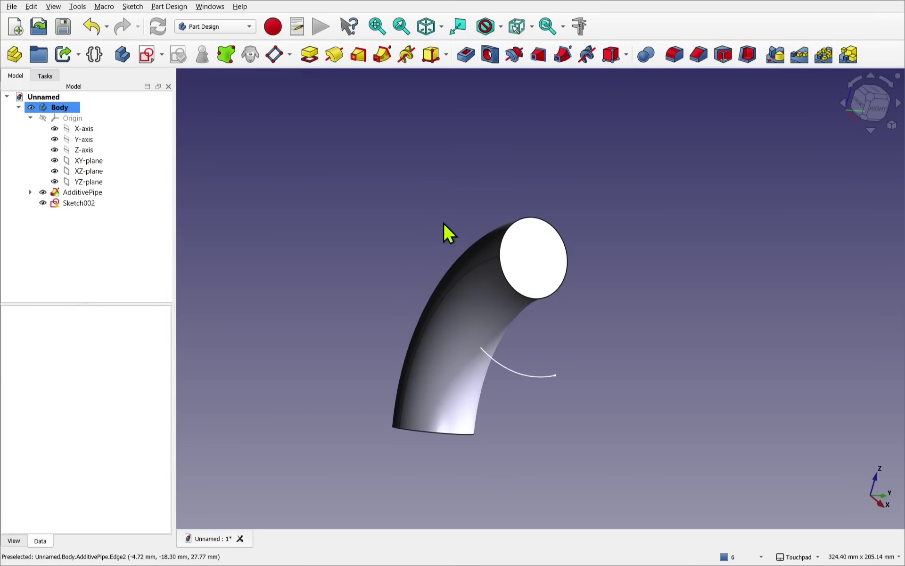
click(147, 55)
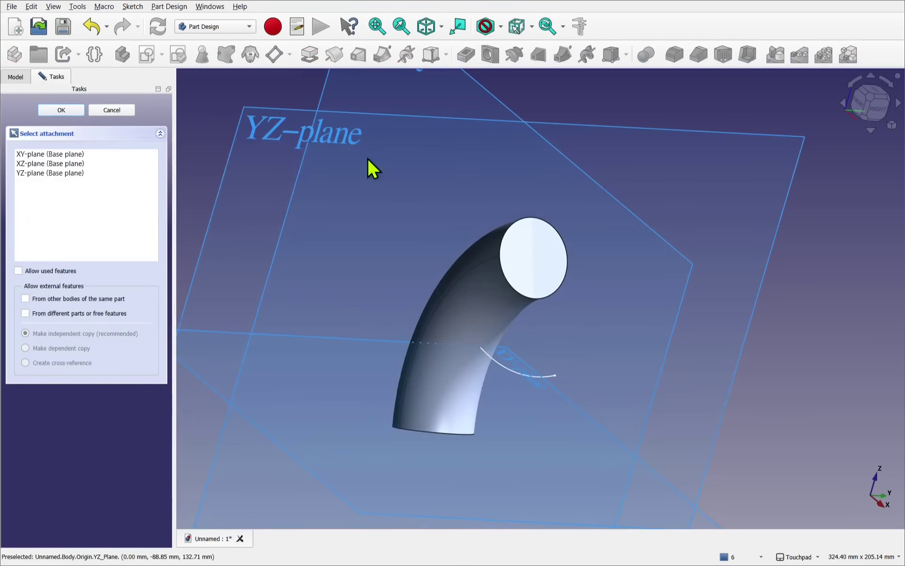
click(270, 132)
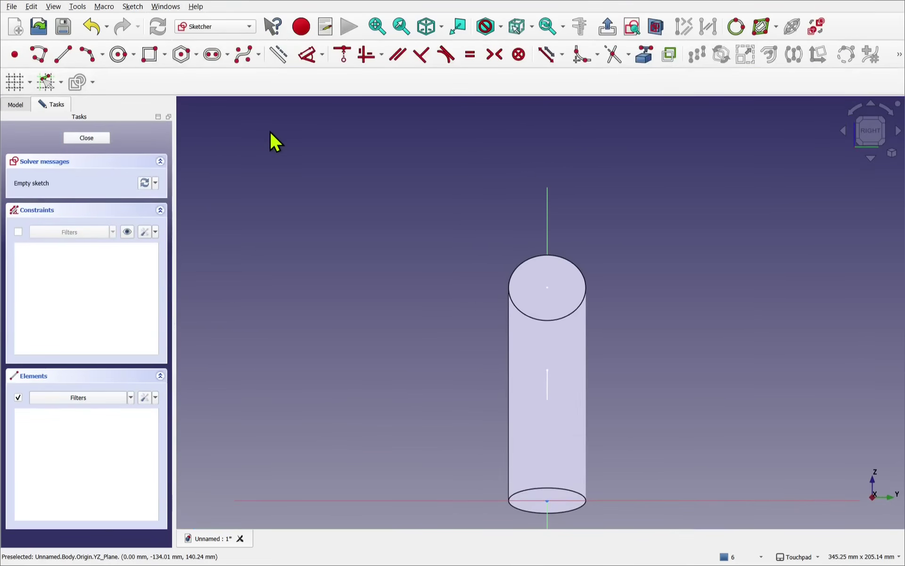
Turn on the section view, draw a circle of about 13.3 mm radius centred on the origin, and finish the sketch
click(119, 54)
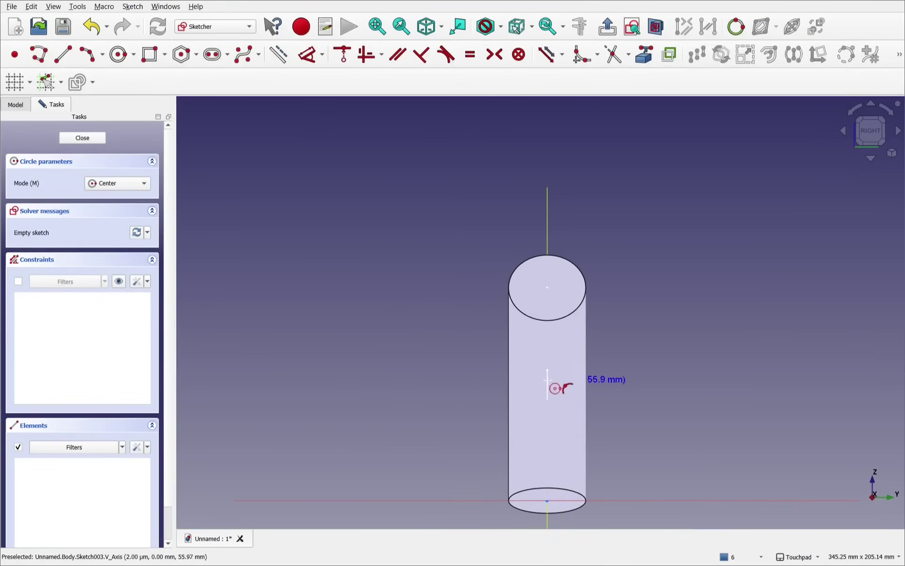
middle_drag(632, 444, 647, 313)
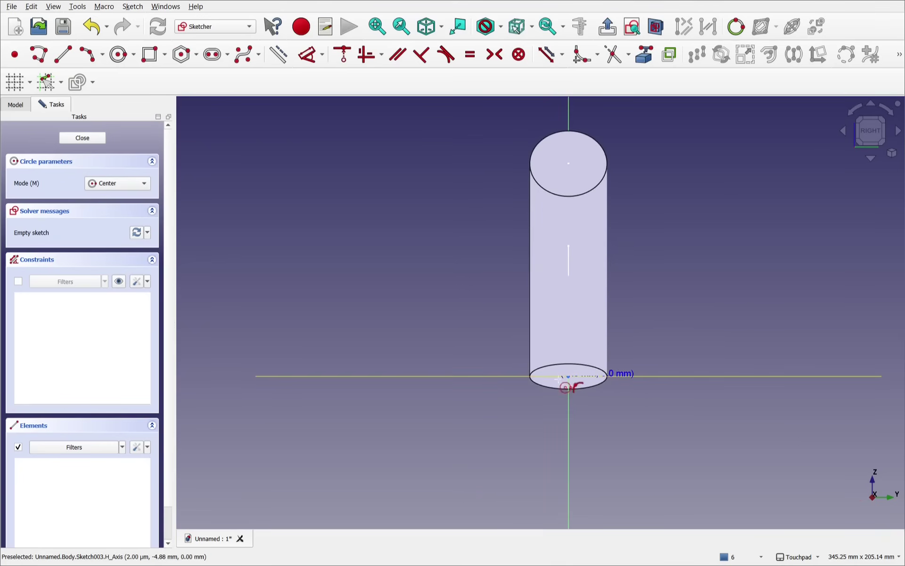
click(656, 28)
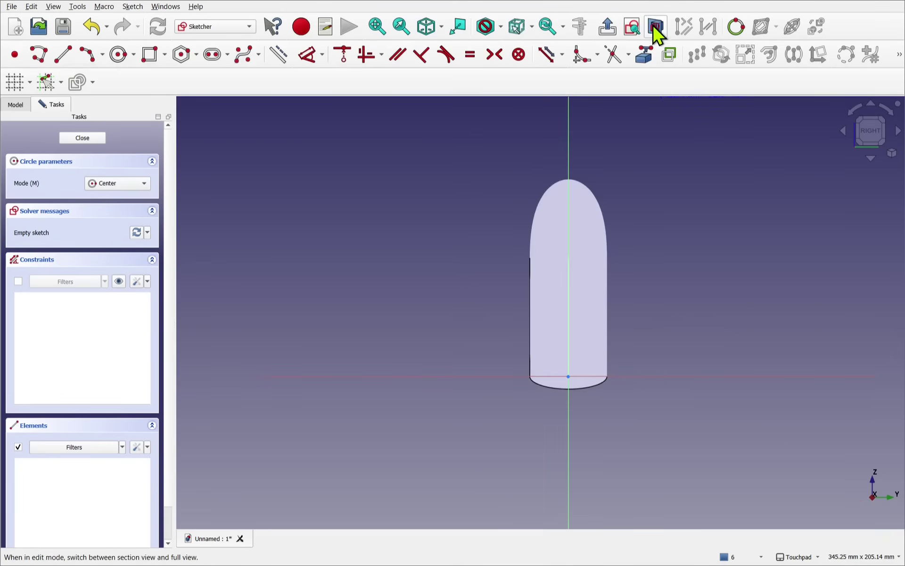
scroll(589, 375, up, 5)
click(553, 382)
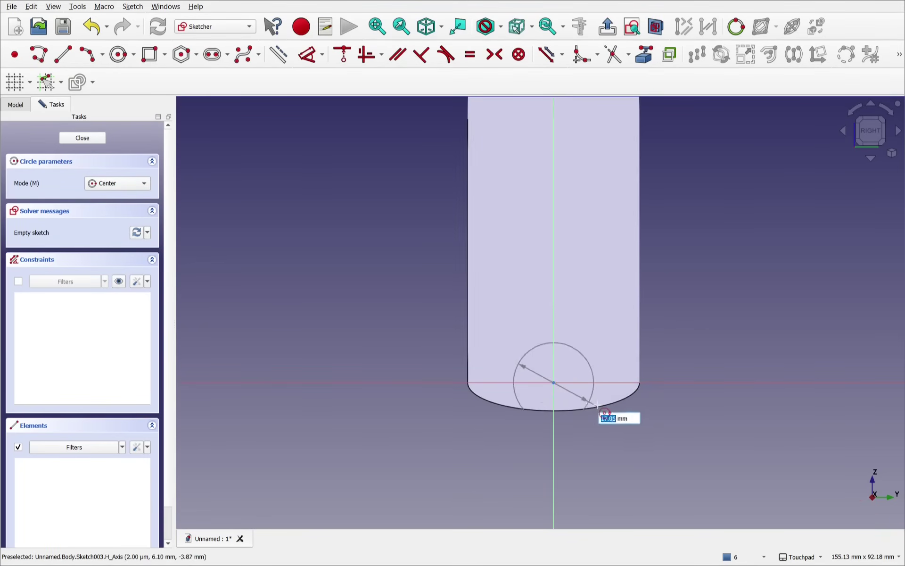
click(607, 413)
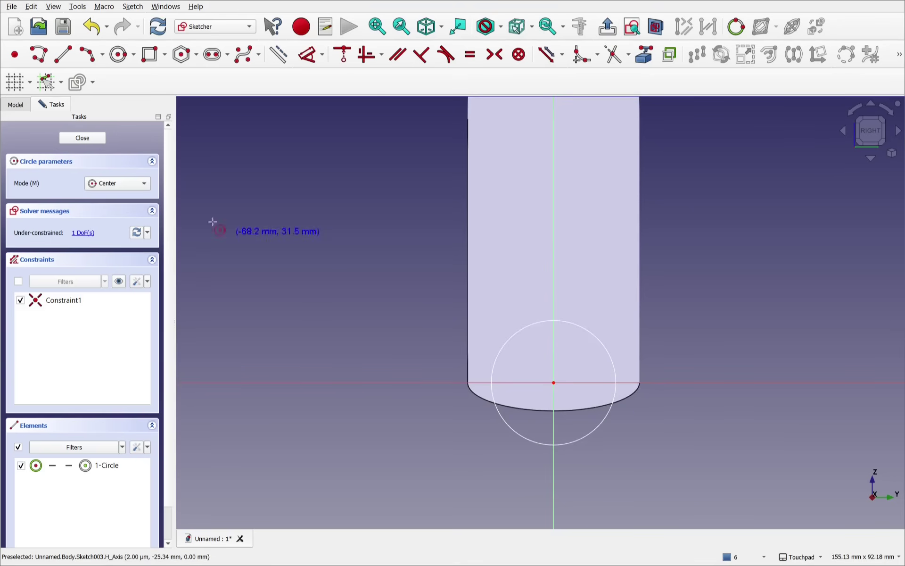
click(88, 141)
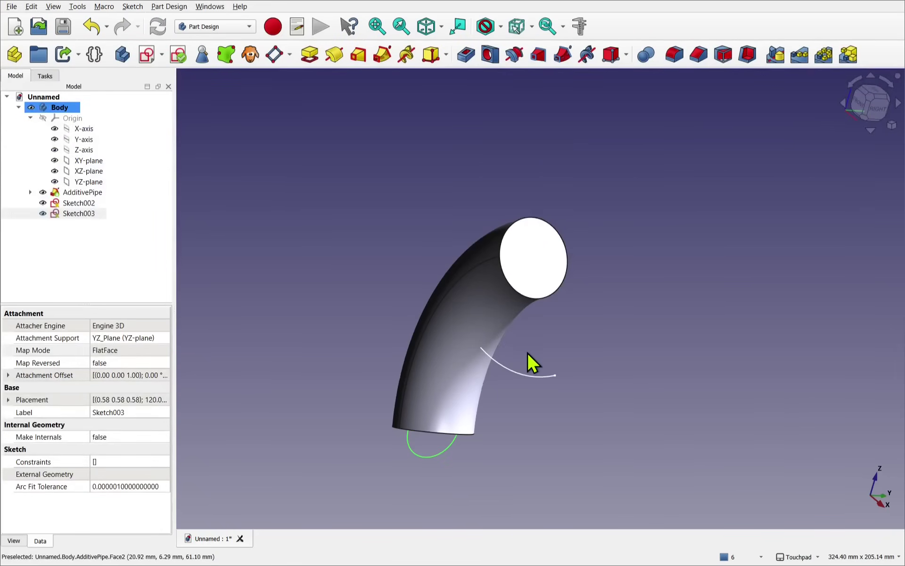
Attach the new circle sketch to the branch arc's outer endpoint and edge using the Normal to edge mode
click(78, 214)
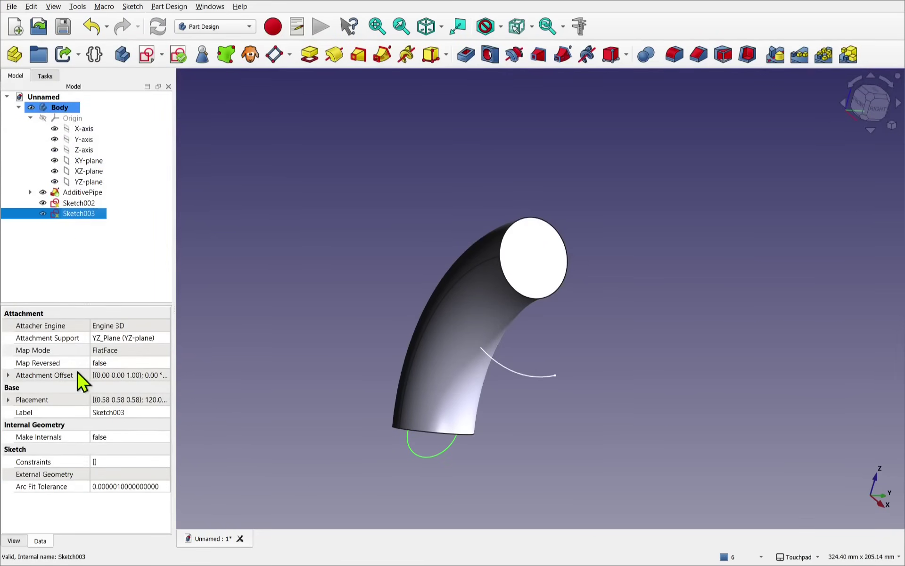
click(125, 354)
click(165, 349)
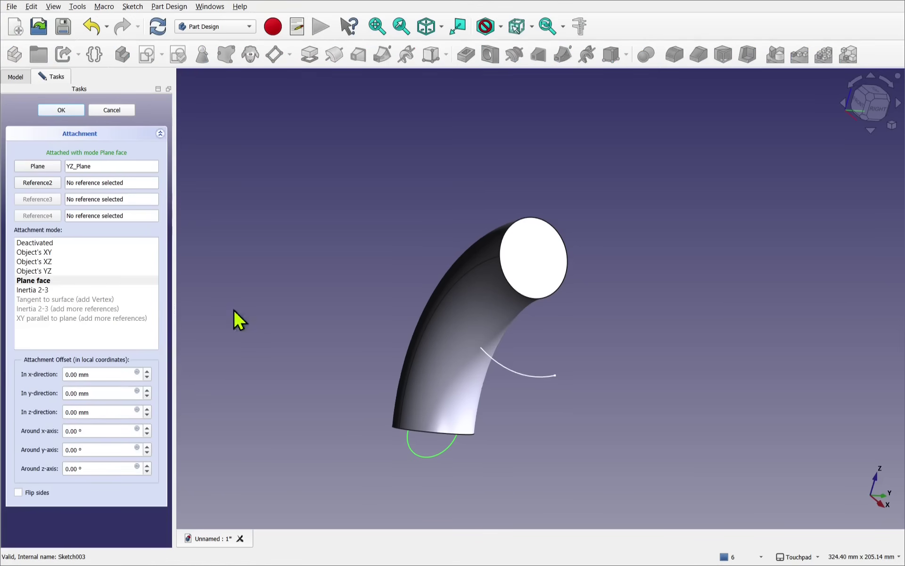
click(42, 167)
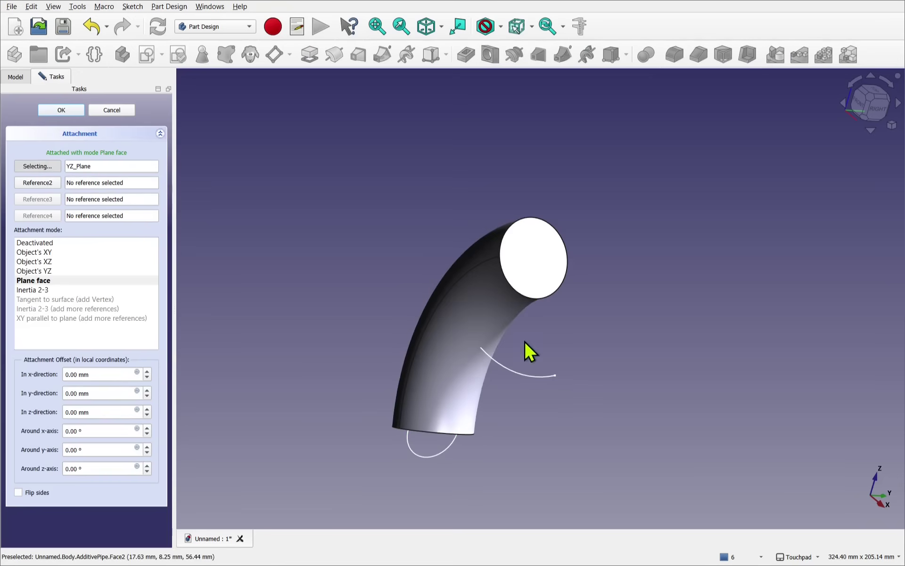
click(555, 377)
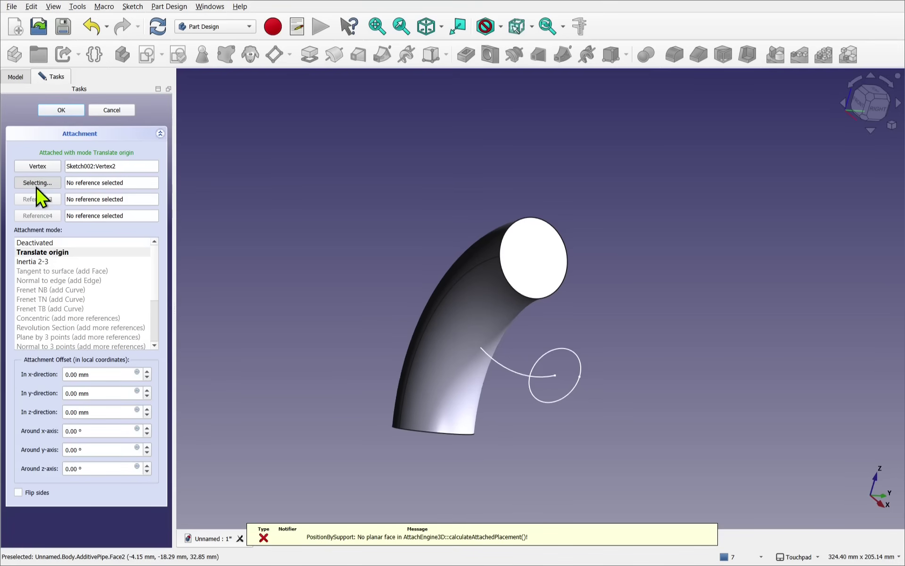
click(517, 372)
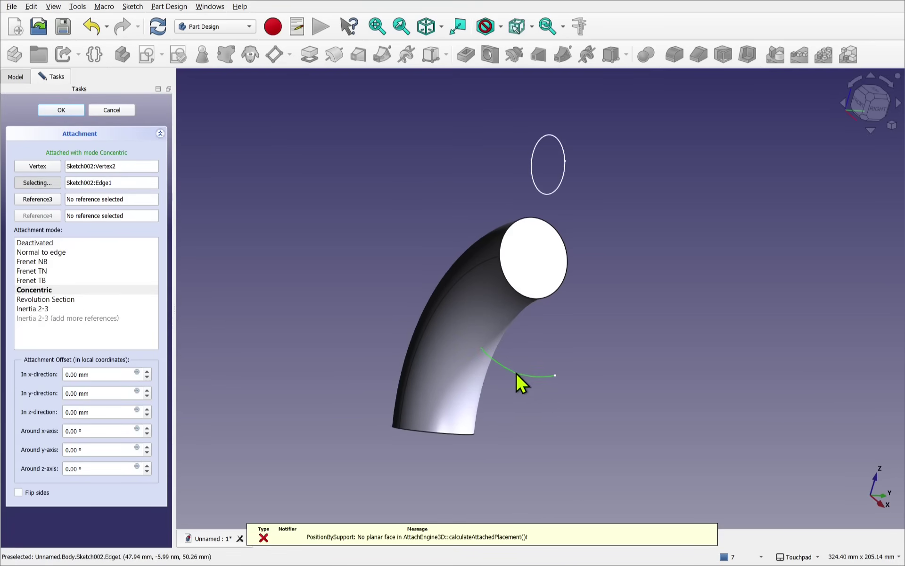
click(40, 252)
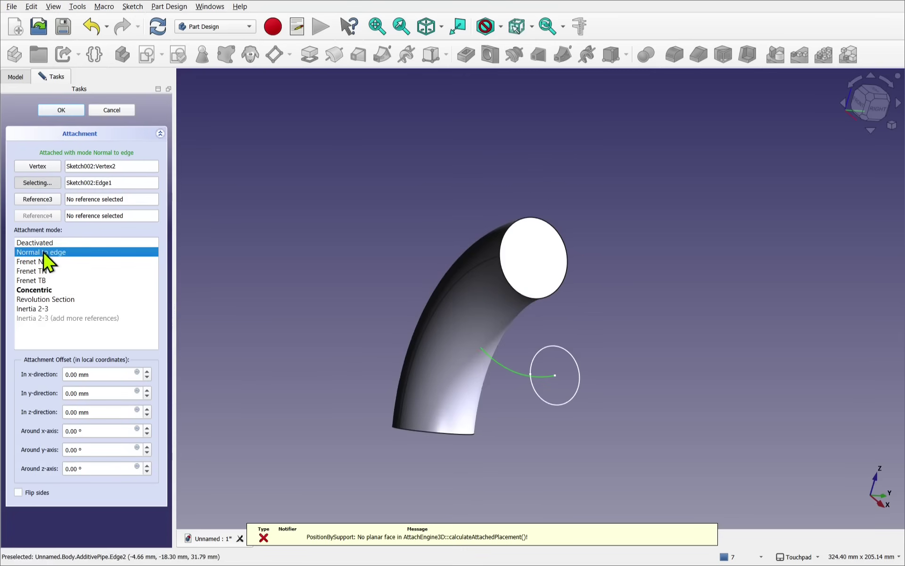
click(66, 114)
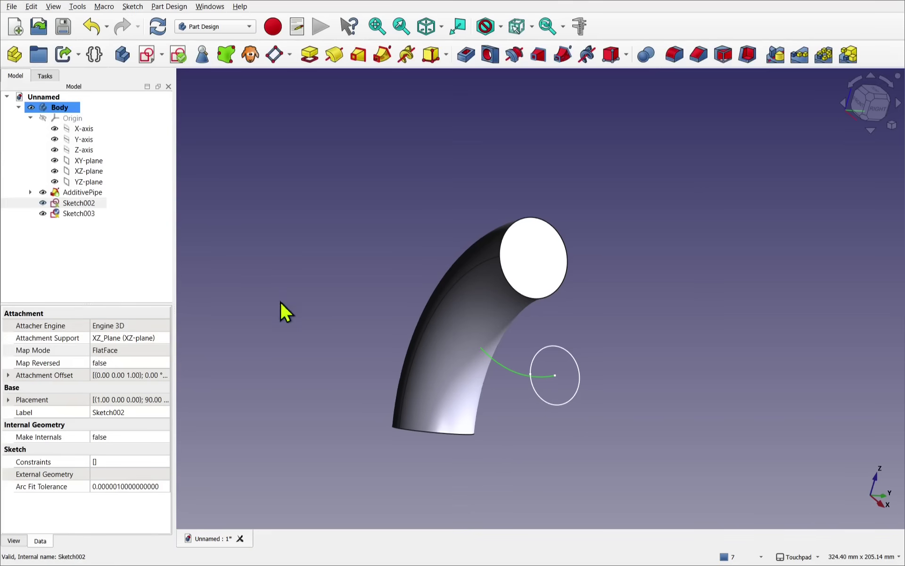
Sweep the smaller circle along the branch arc as an additive pipe with Transformed corners, Standard orientation and Constant transform mode
click(567, 406)
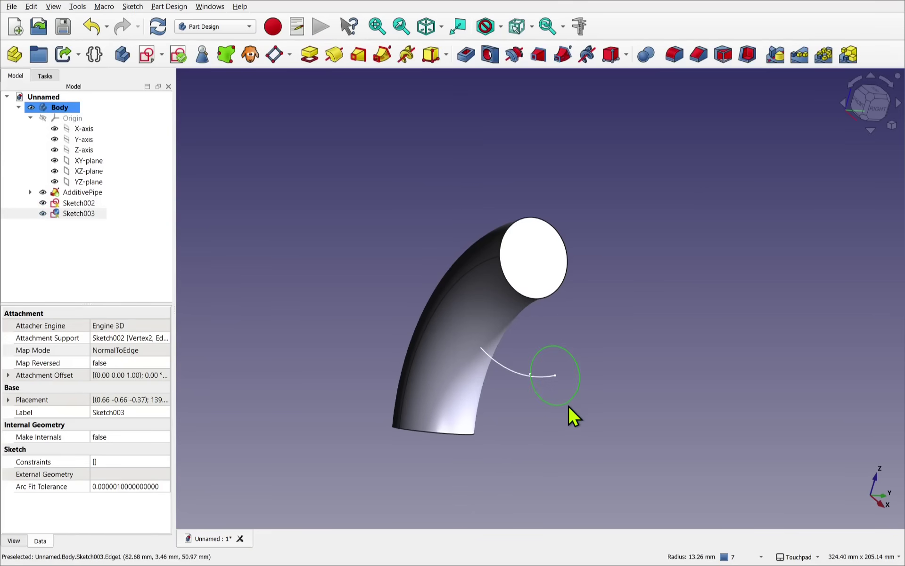
ctrl+click(511, 369)
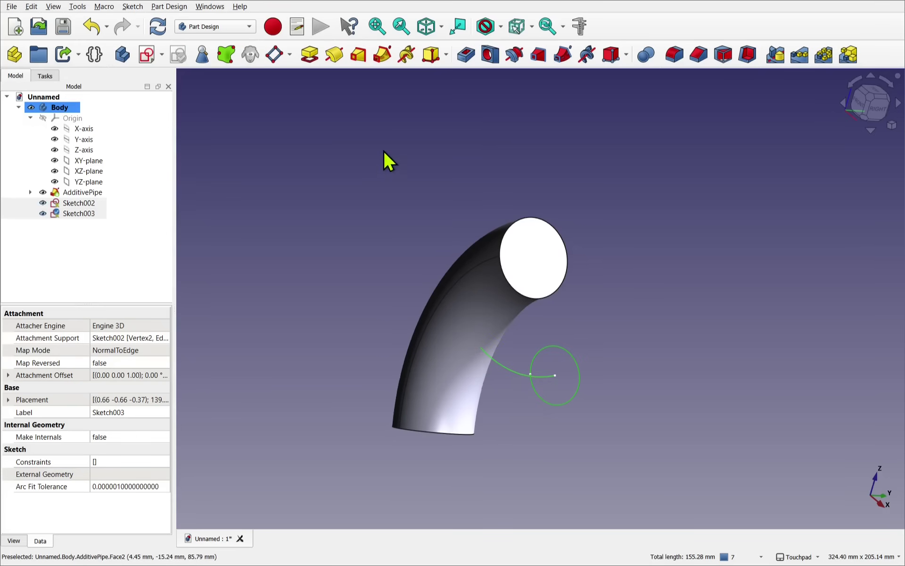
click(382, 55)
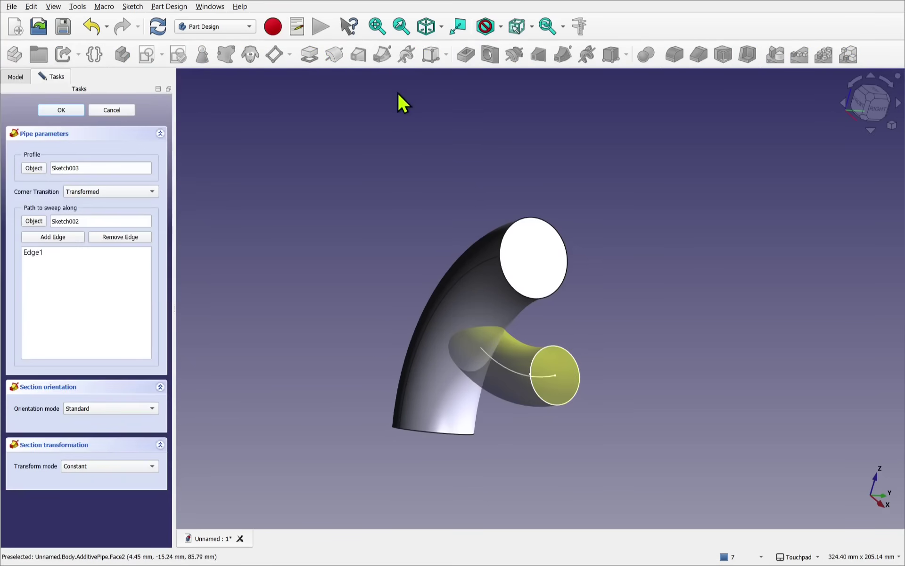
click(54, 113)
Hide both additive pipes and show the main pipe's circle sketch together with the path sketches
alt+drag(515, 364, 542, 268)
click(541, 268)
scroll(559, 267, up, 2)
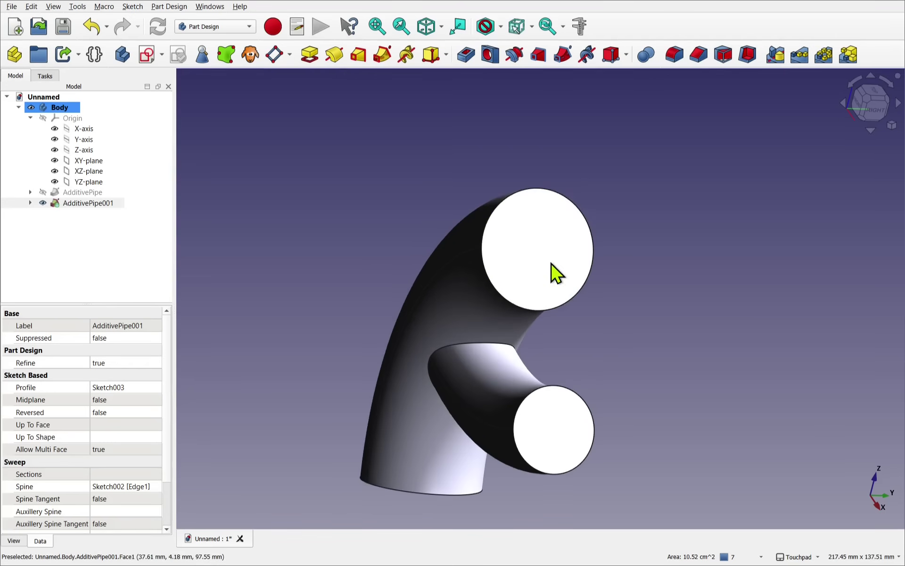
alt+drag(420, 479, 487, 396)
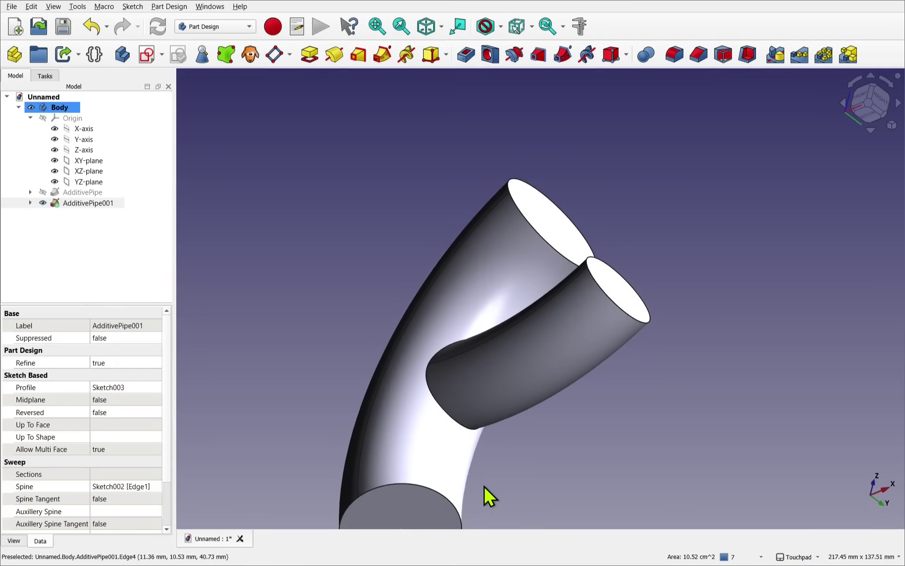
shift+drag(483, 507, 566, 386)
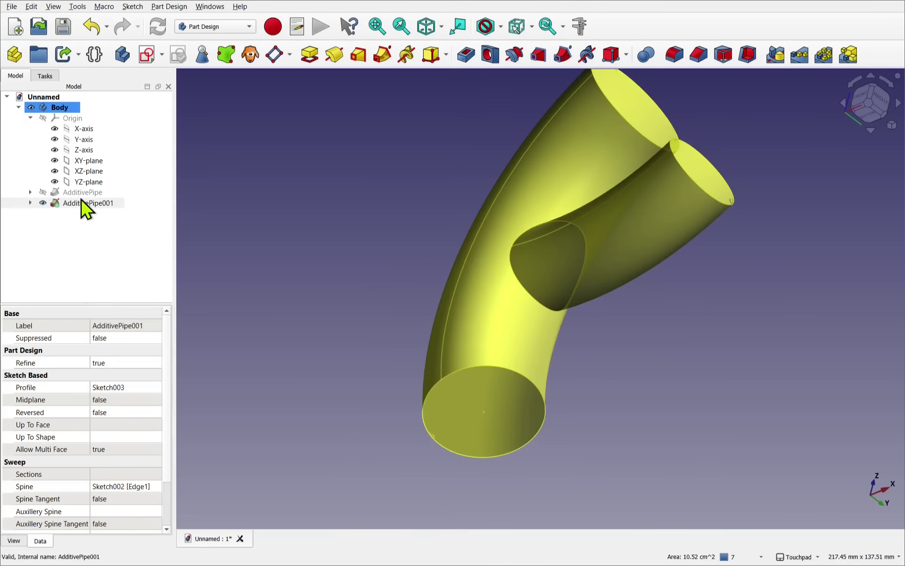
click(79, 193)
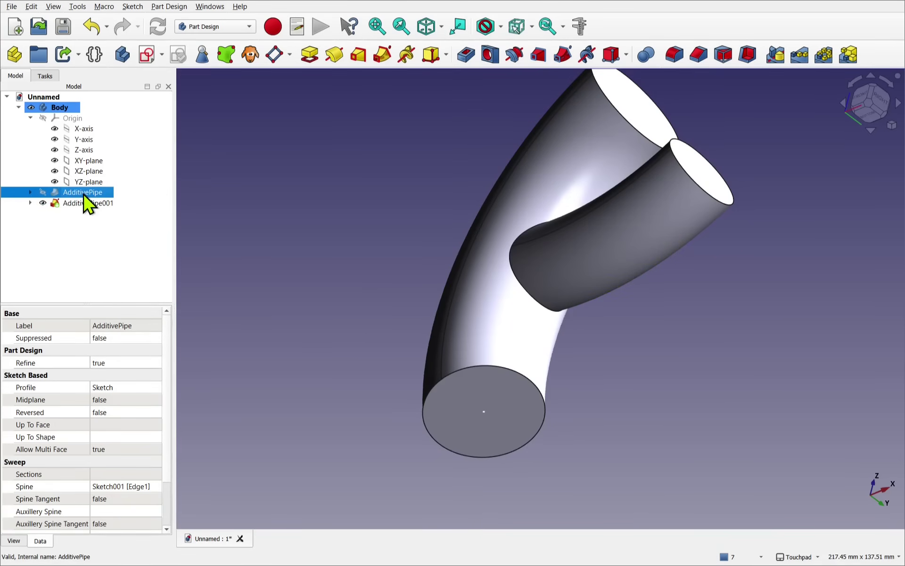
key(space)
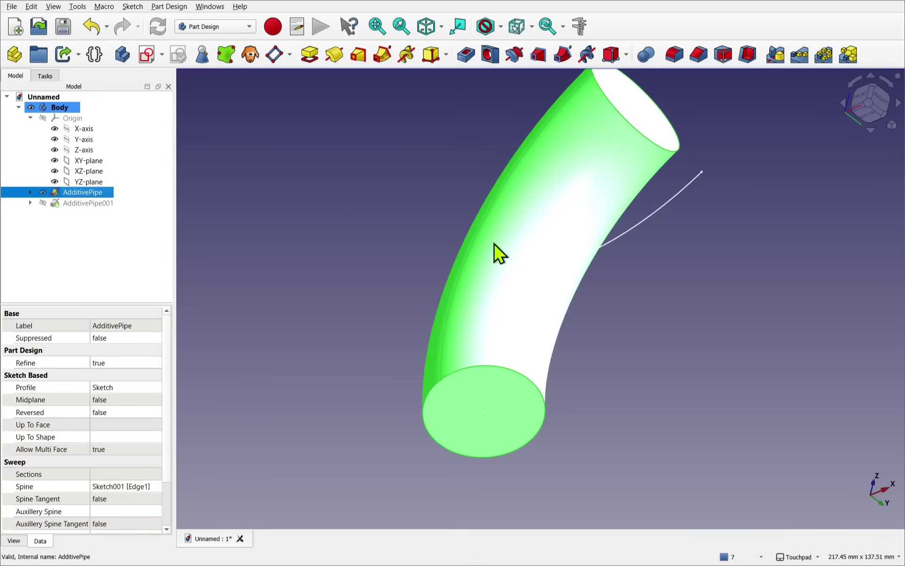
click(31, 192)
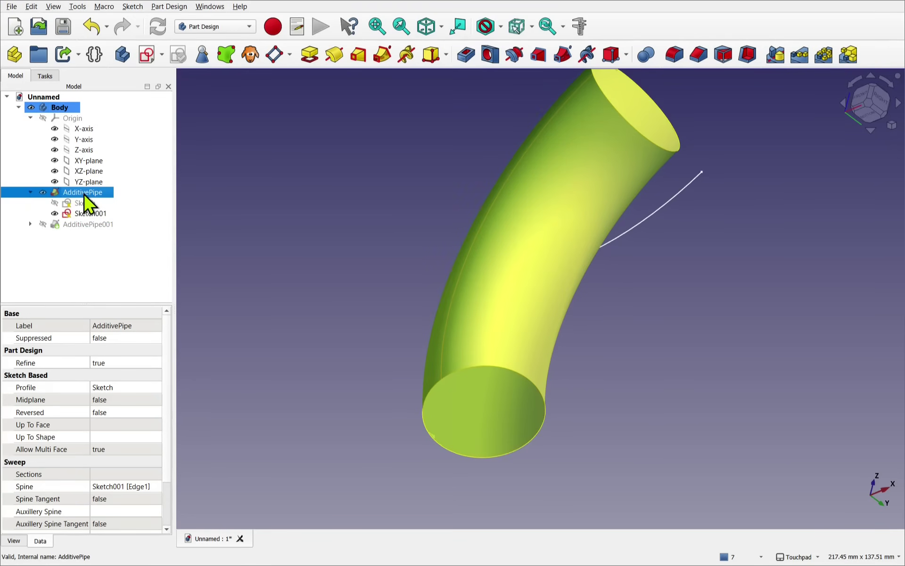
key(space)
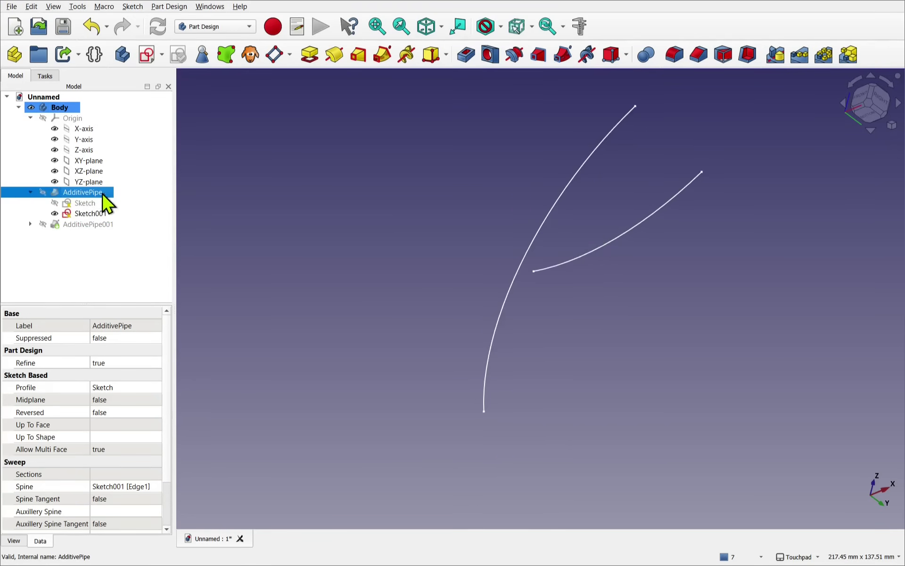
click(88, 206)
key(space)
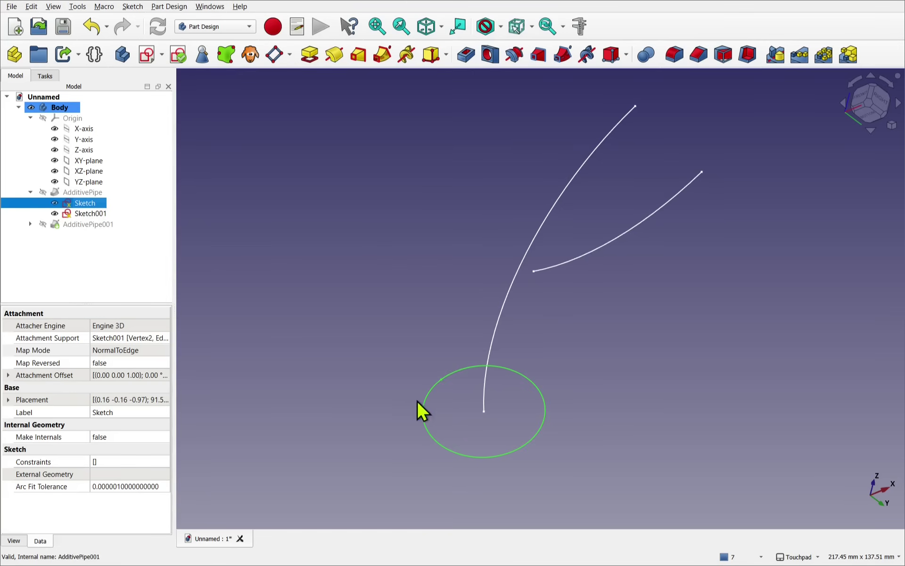
Duplicate only the main pipe's circle sketch, with automatic selection of depending objects off and its reference plane and path sketch excluded
click(594, 438)
click(529, 381)
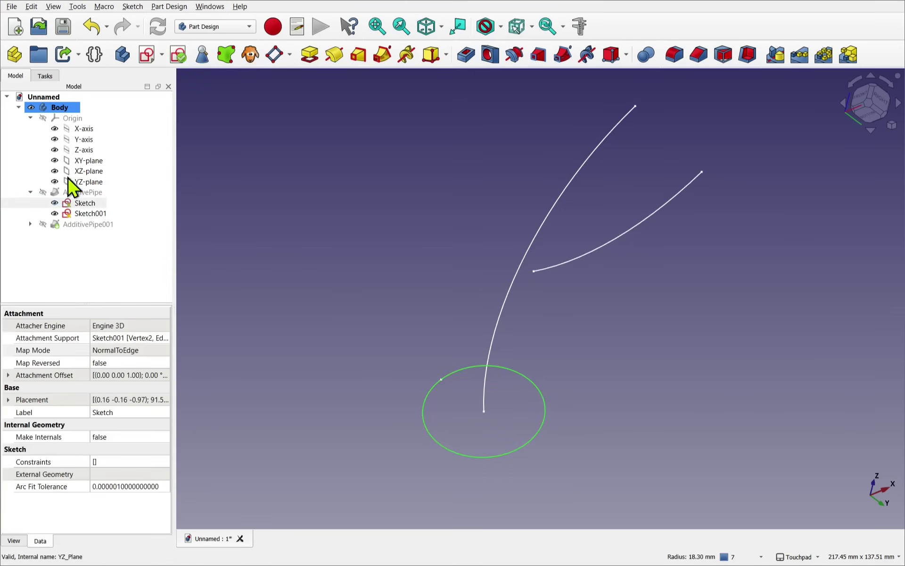
click(81, 202)
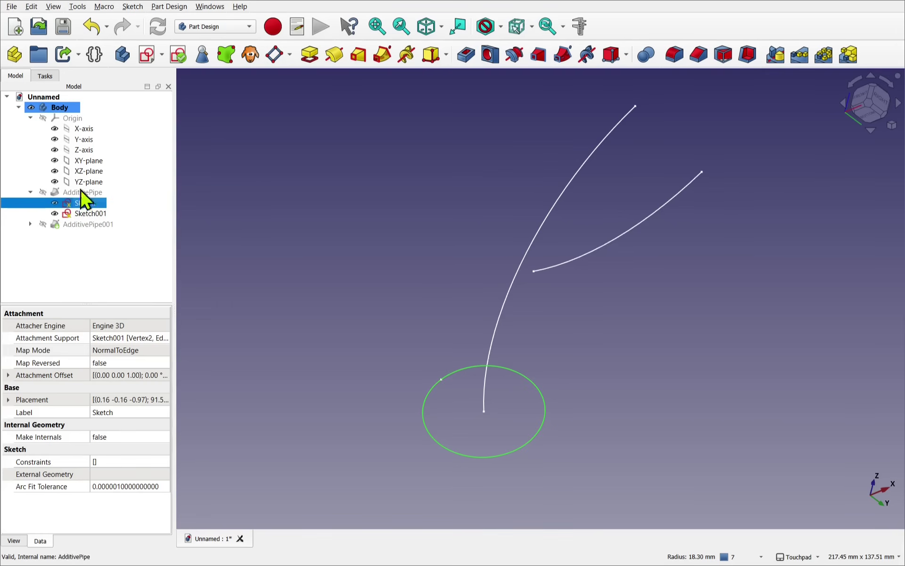
click(31, 6)
click(76, 93)
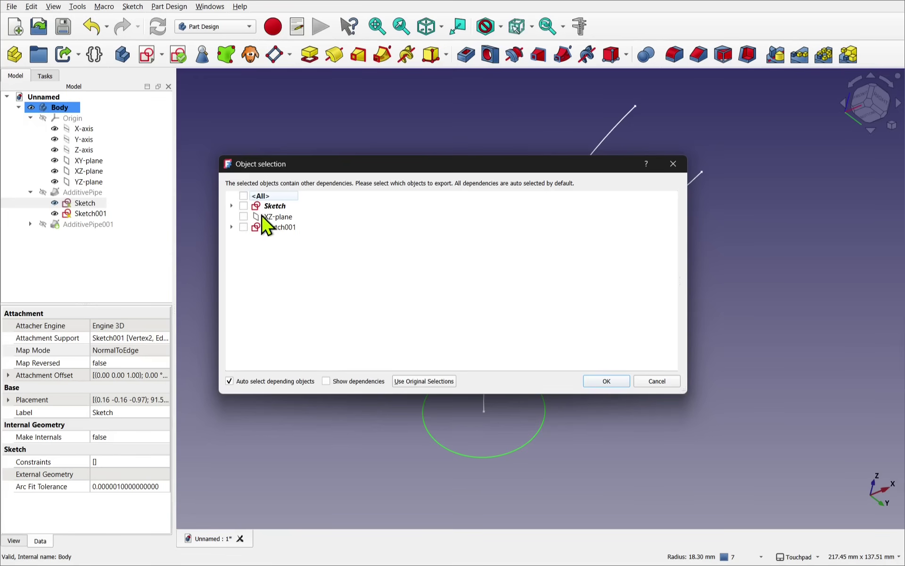
click(244, 206)
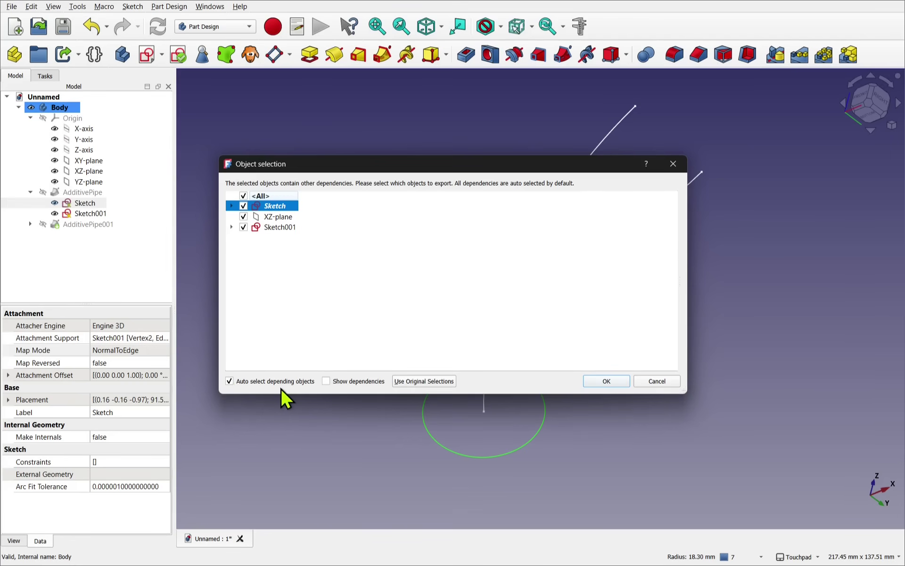
click(229, 381)
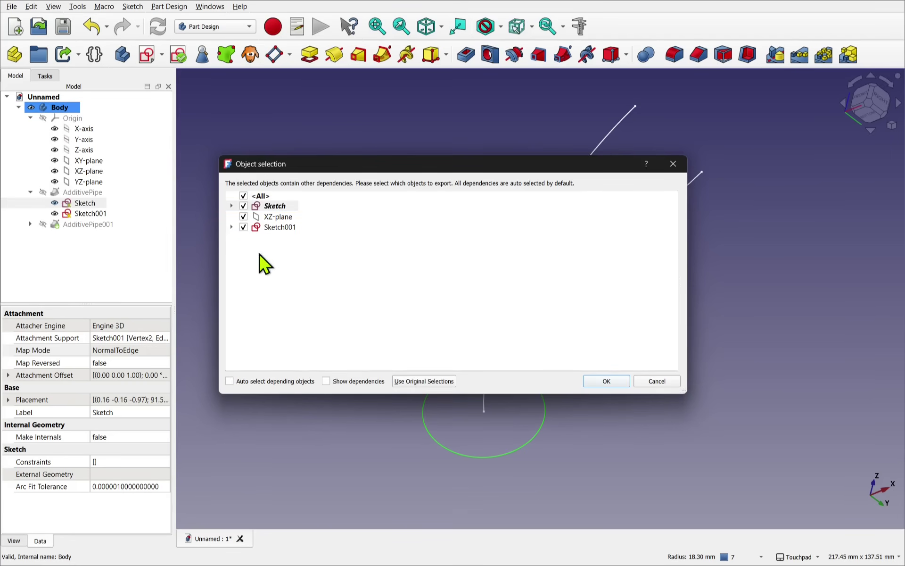
click(243, 196)
click(243, 206)
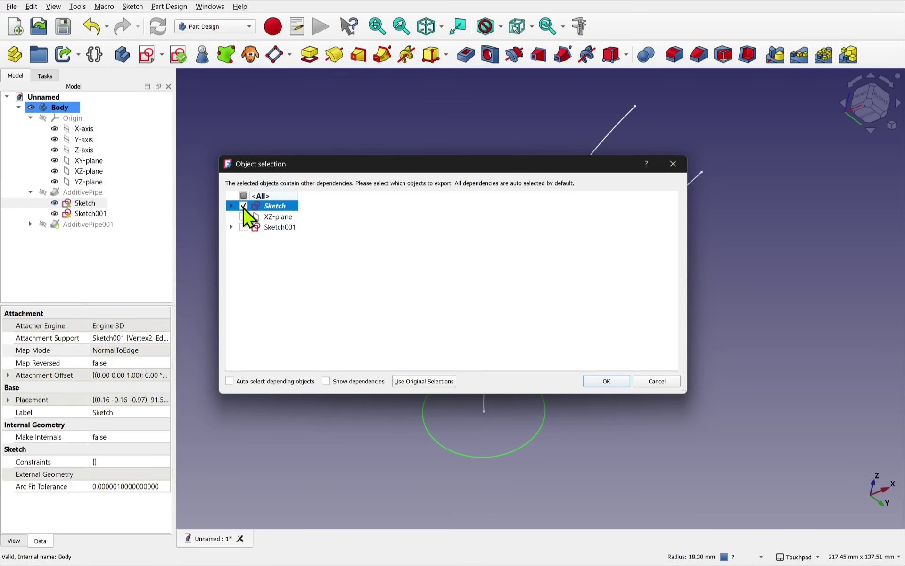
click(617, 384)
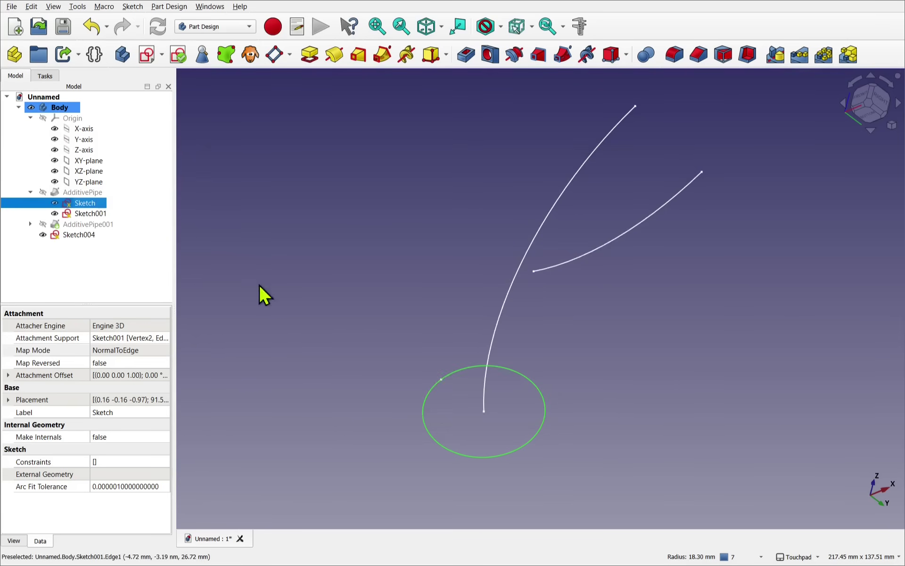
Check the duplicated main circle sketch's attachment, reduce its circle to a radius of about 14.9 mm, and finish the sketch
click(73, 235)
click(18, 107)
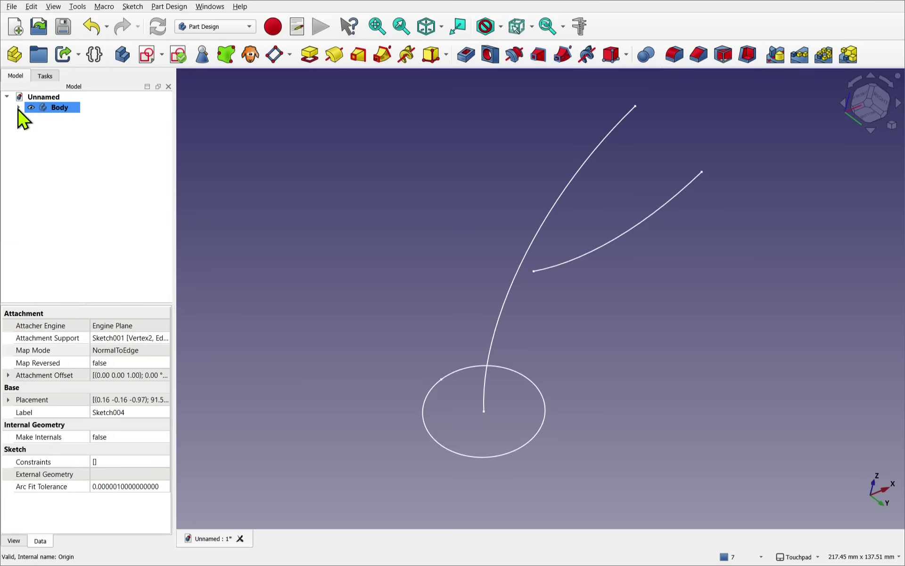
click(19, 107)
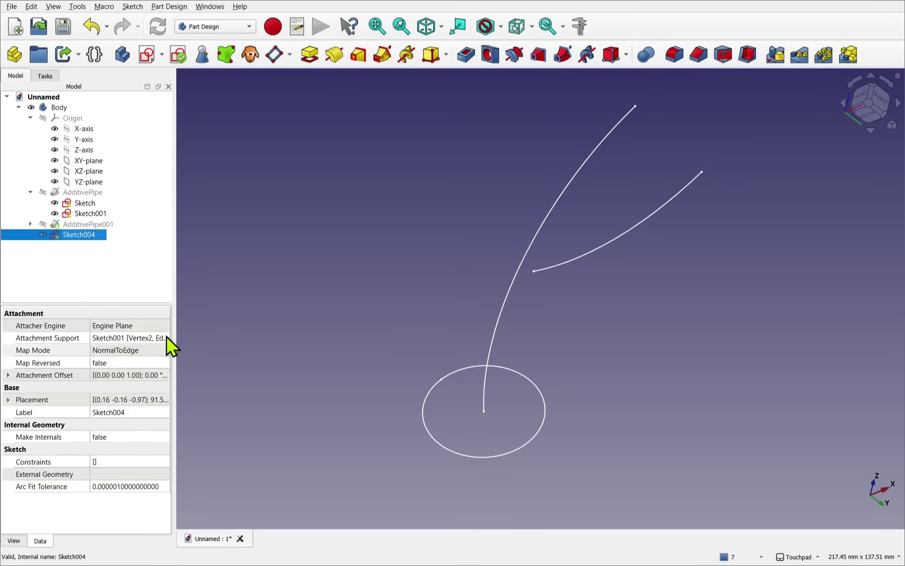
drag(176, 333, 254, 347)
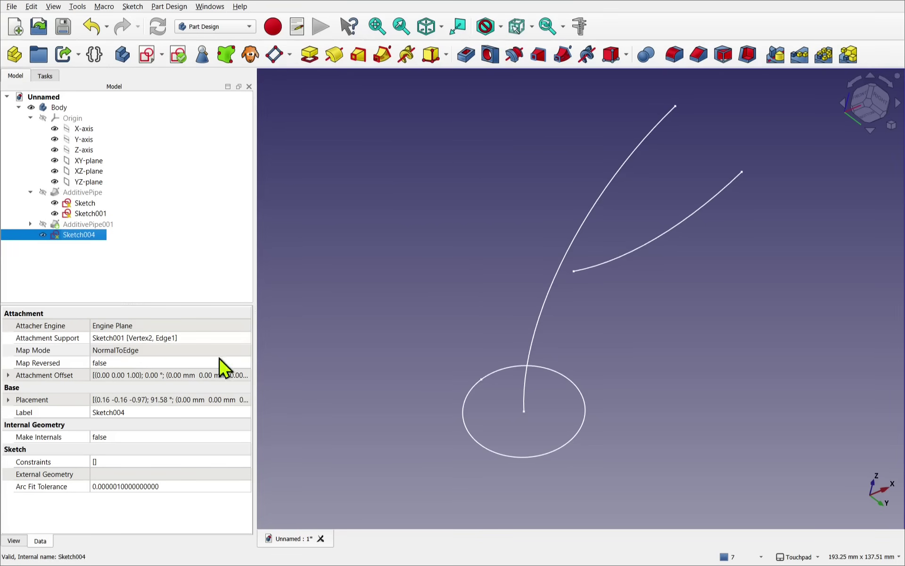
drag(256, 358, 168, 353)
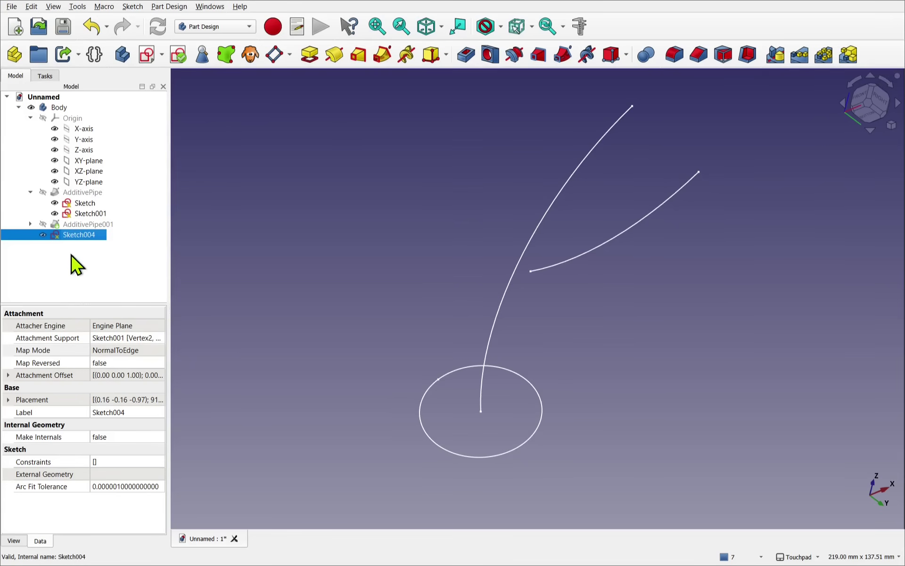
double_click(79, 236)
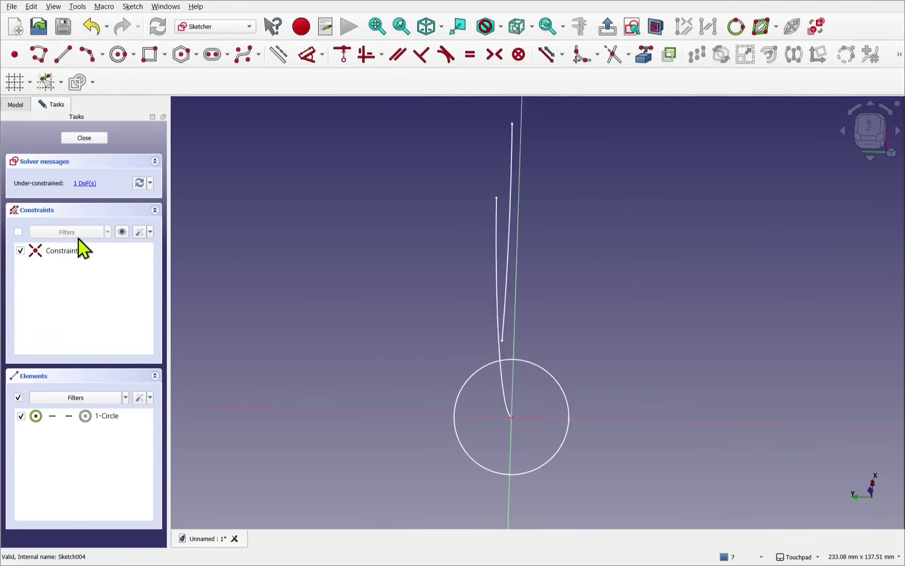
drag(550, 466, 541, 452)
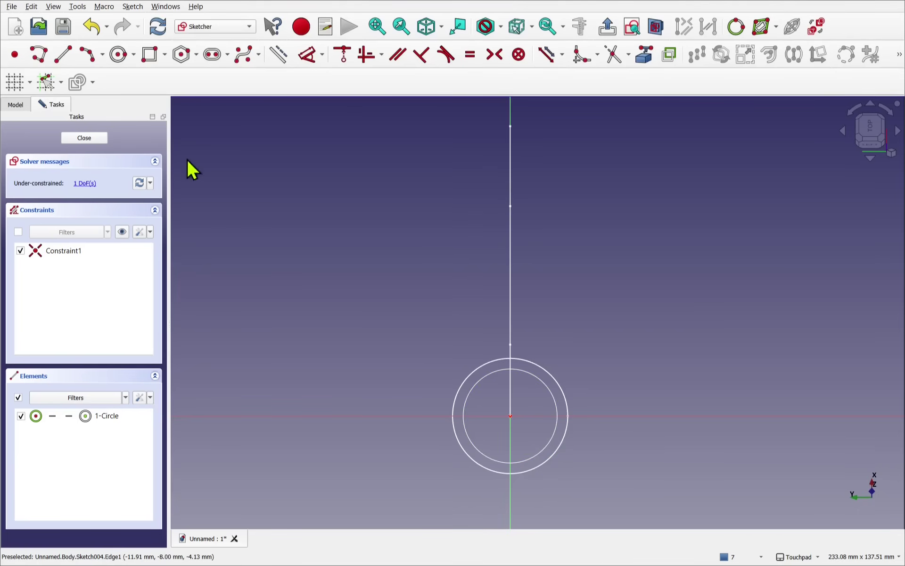
click(83, 138)
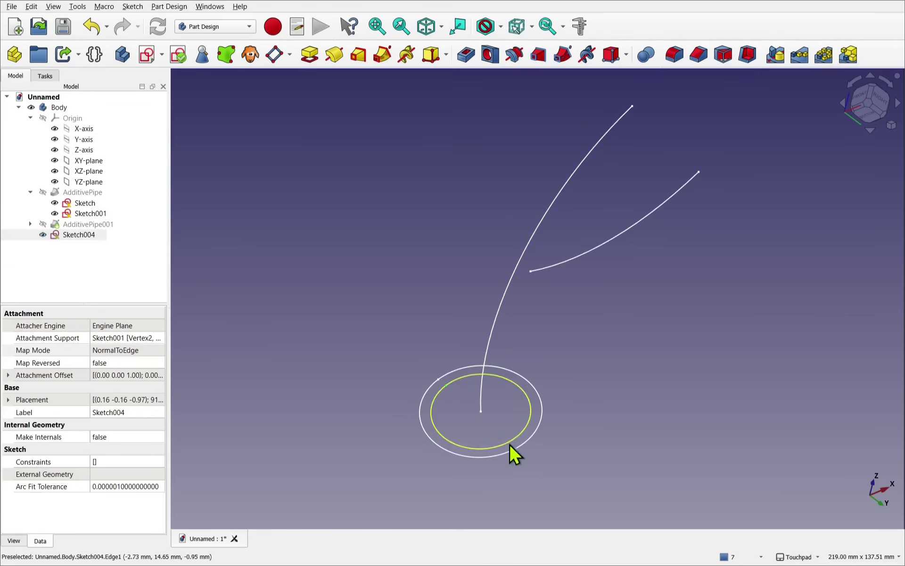
Sweep the inner circle along the main arc as a subtractive pipe with Transformed corners, Standard orientation and Constant transform mode
click(558, 194)
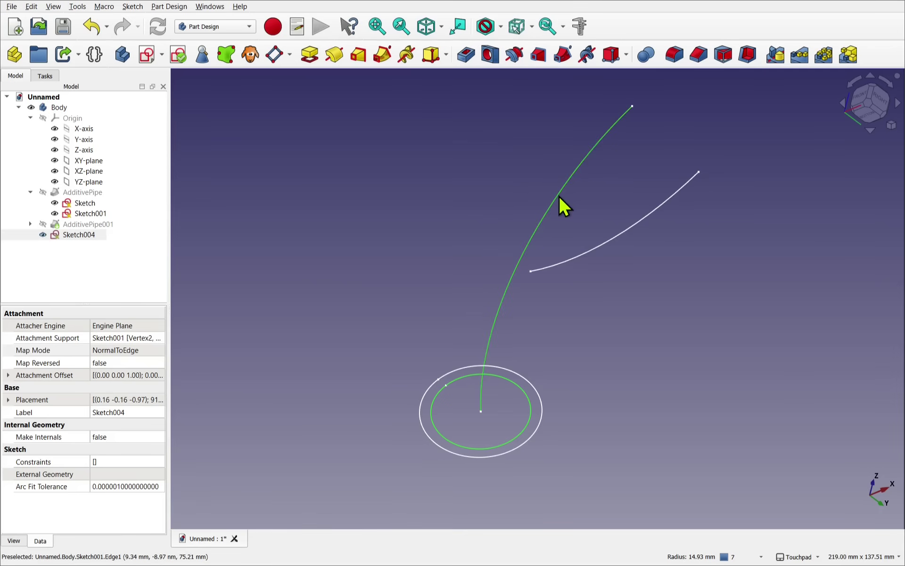
click(565, 57)
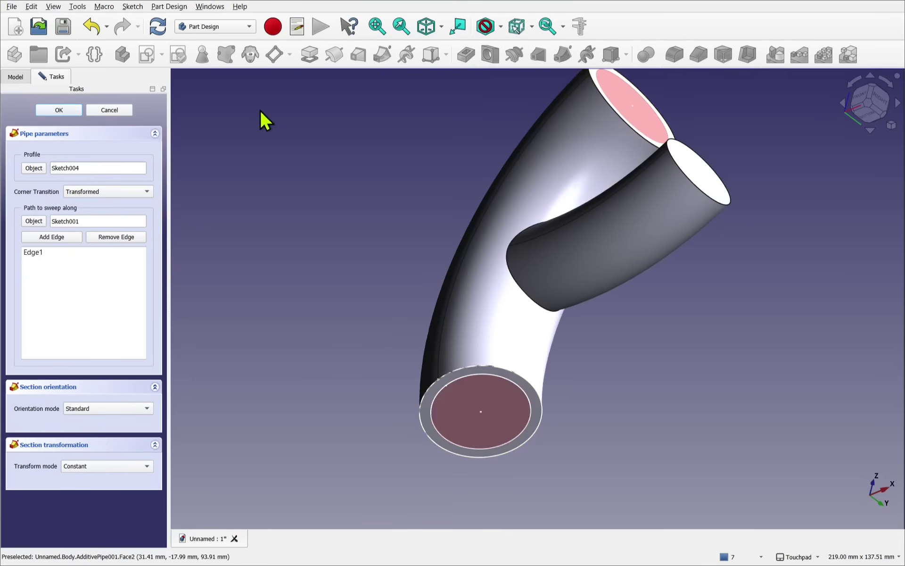
click(62, 111)
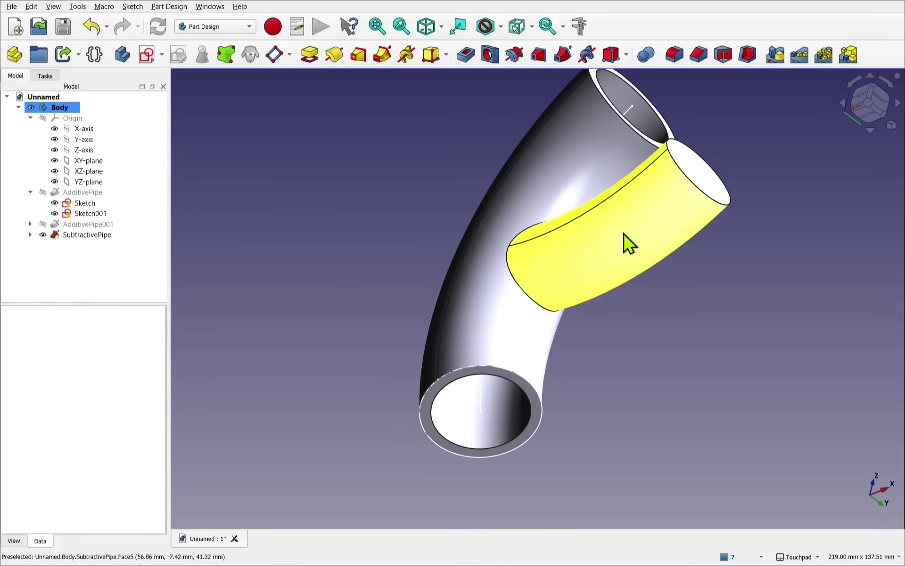
Duplicate only the branch pipe's circle sketch, leaving its reference plane and path sketch out of the copy
middle_drag(632, 255, 431, 408)
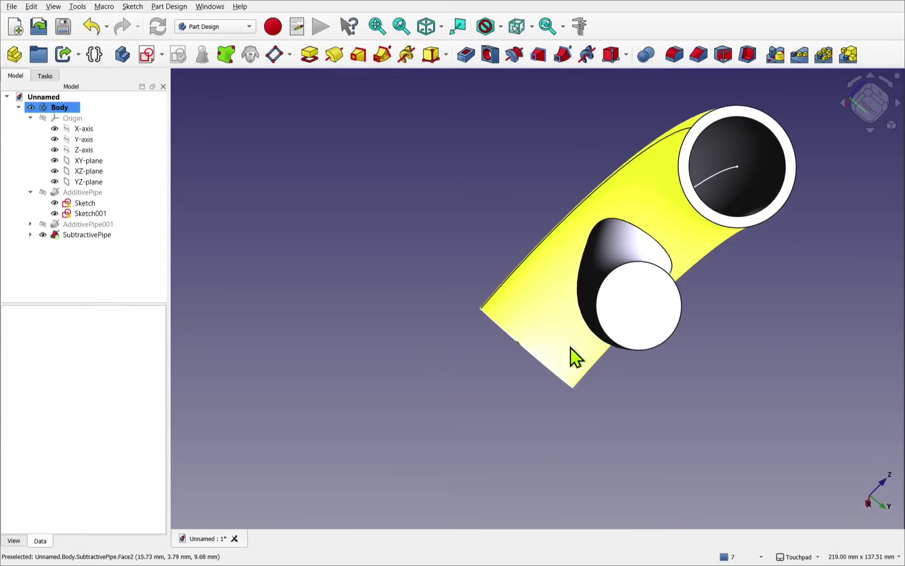
click(628, 317)
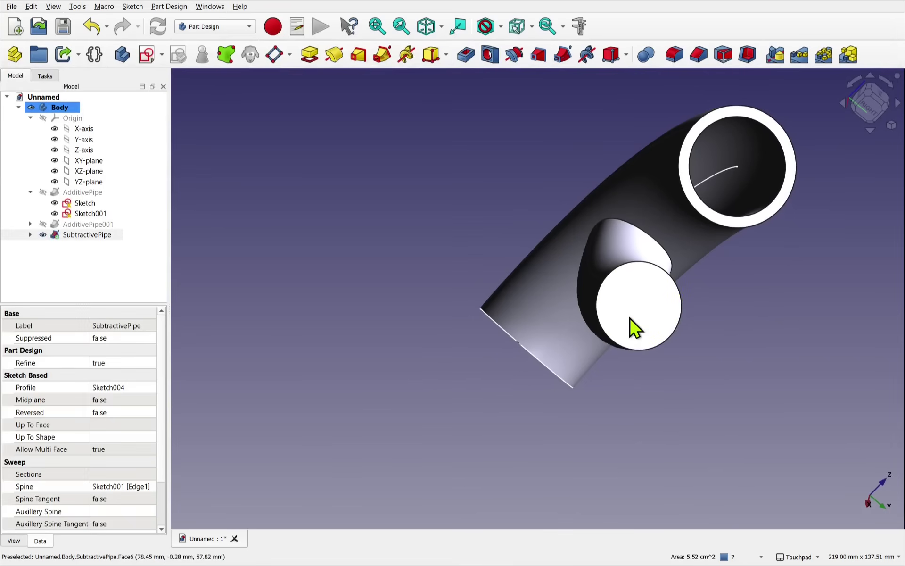
click(30, 224)
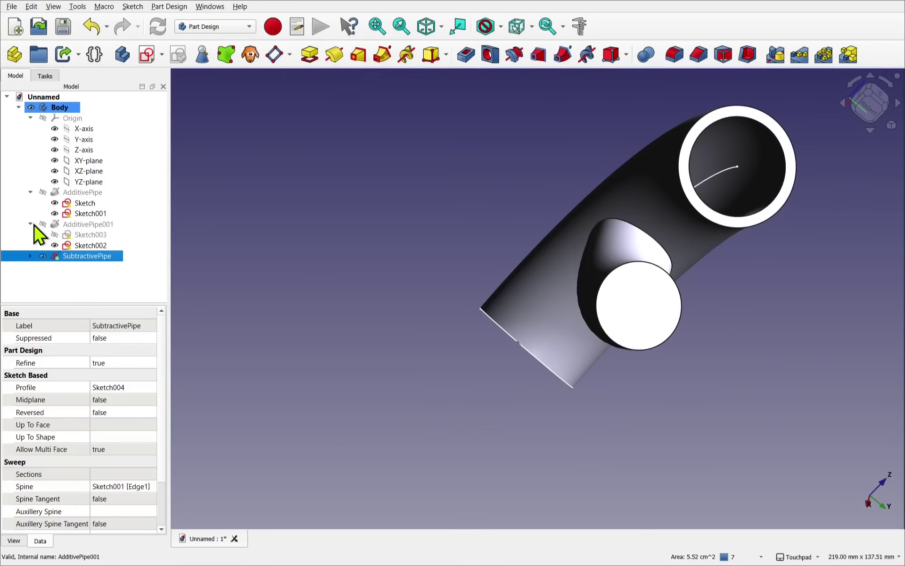
click(97, 235)
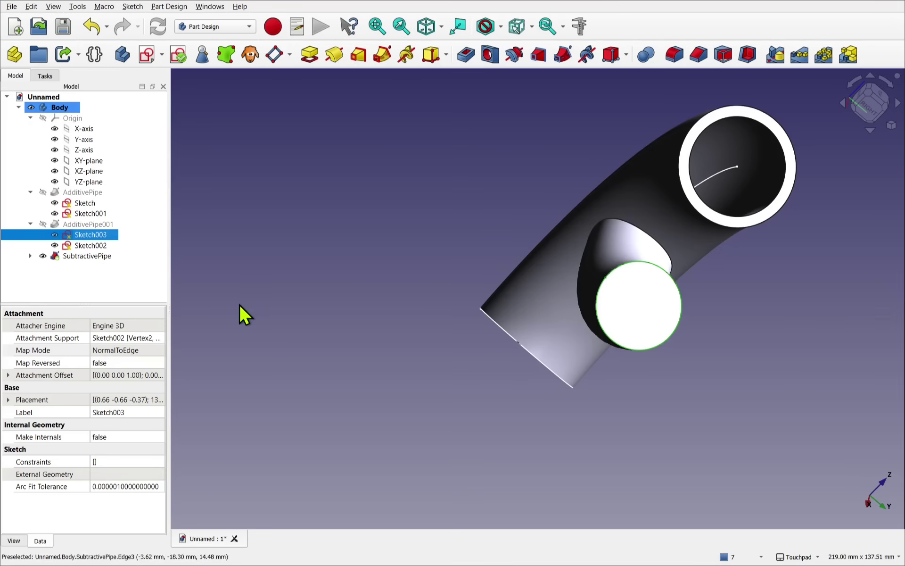
click(31, 7)
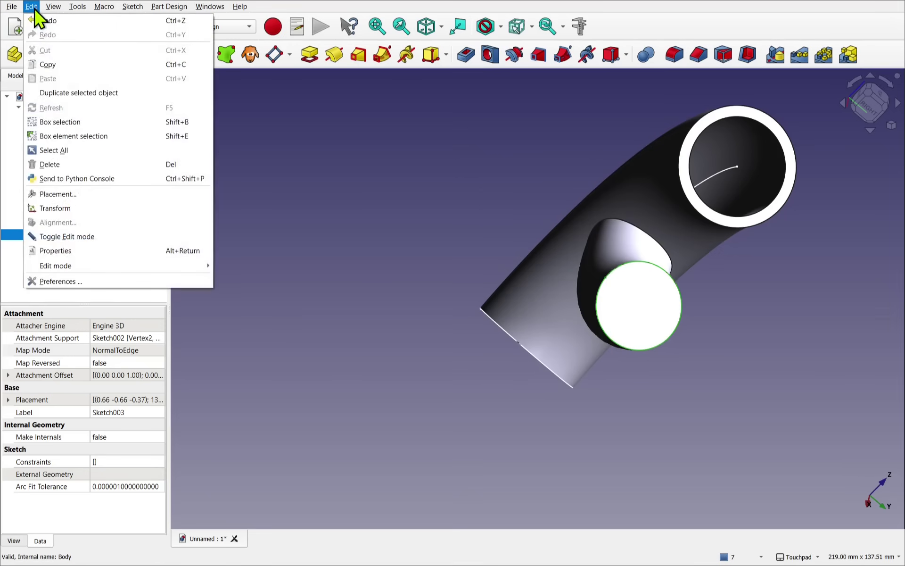
click(88, 93)
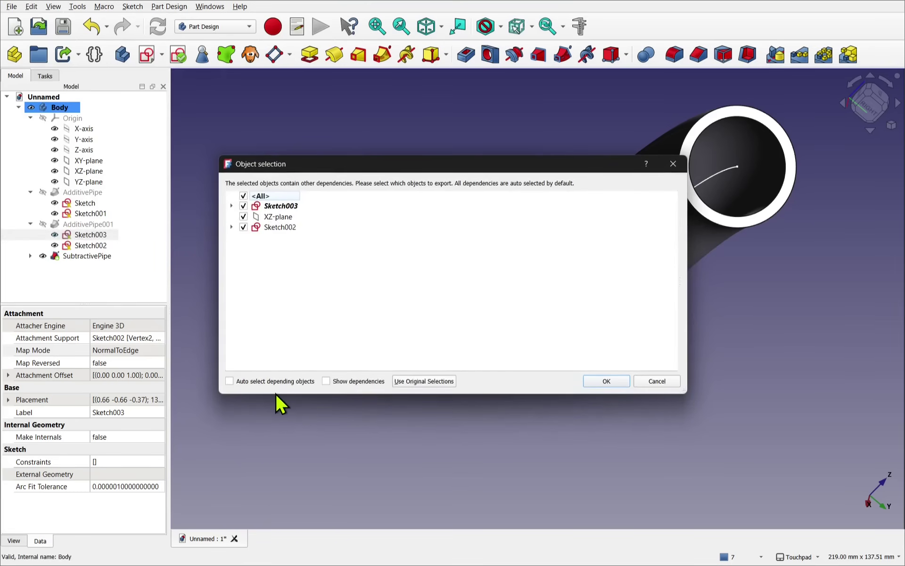
click(249, 206)
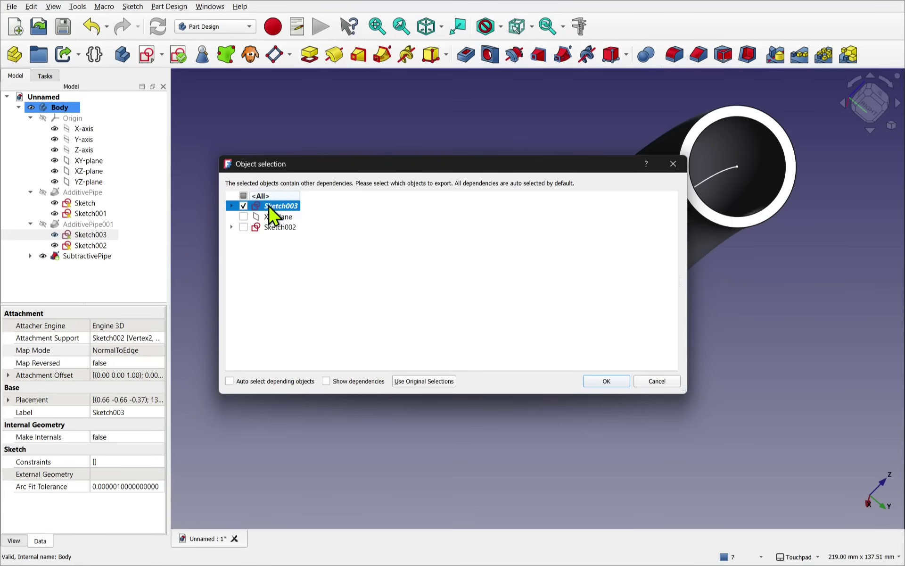
click(604, 381)
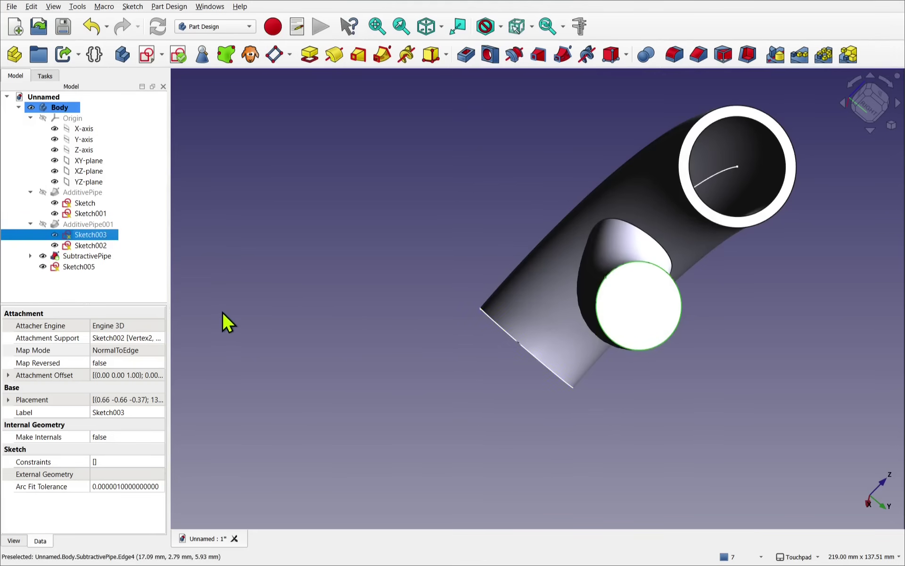
click(19, 107)
click(19, 108)
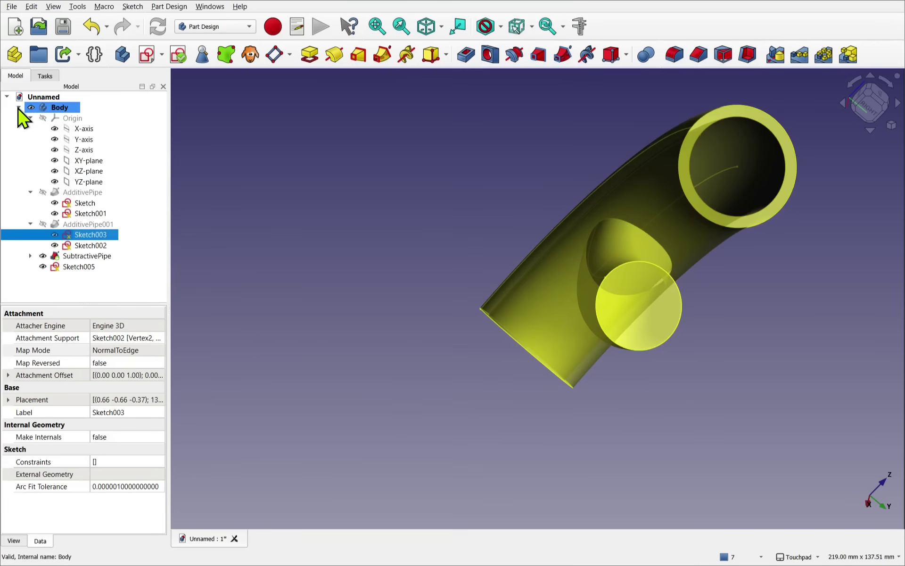
Hide the subtractive pipe to expose the branch path and its circle sketches
click(77, 268)
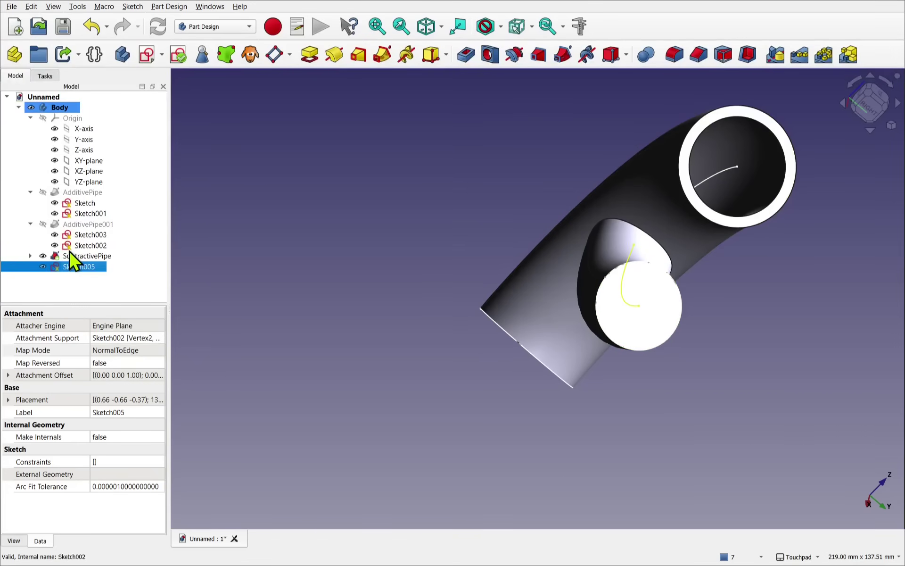
click(532, 302)
key(space)
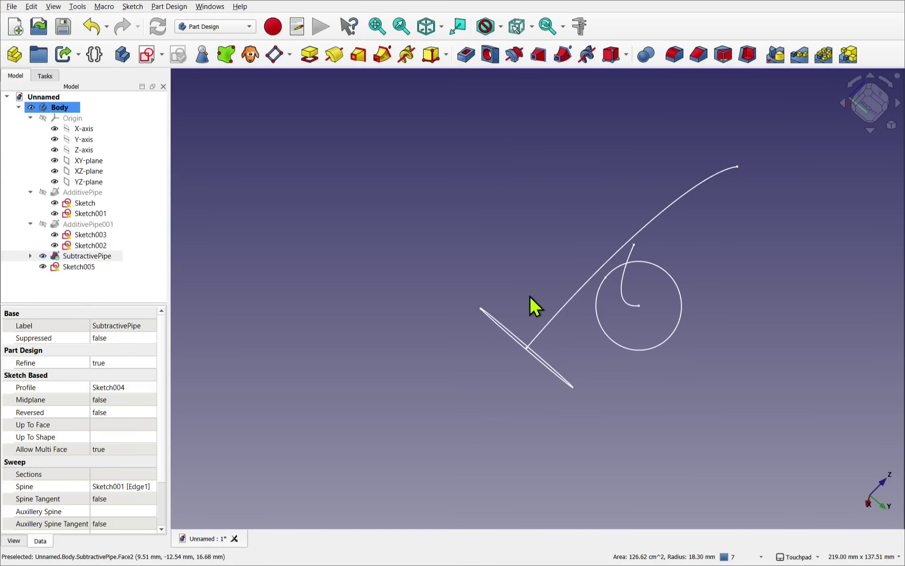
alt+drag(546, 345, 636, 375)
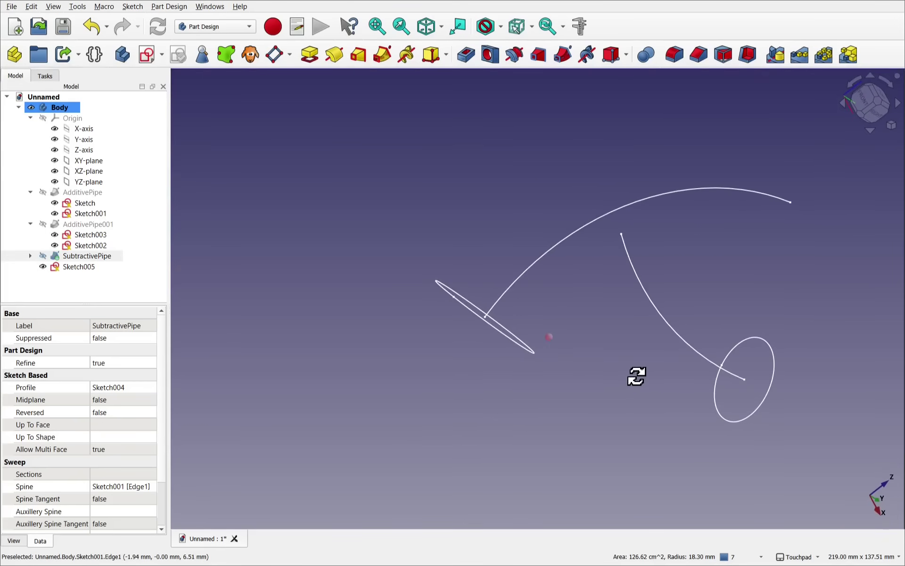
Reduce the circle in the duplicated branch sketch to a radius of about 11.5 mm and finish the sketch
double_click(75, 267)
click(496, 342)
key(z)
key(t)
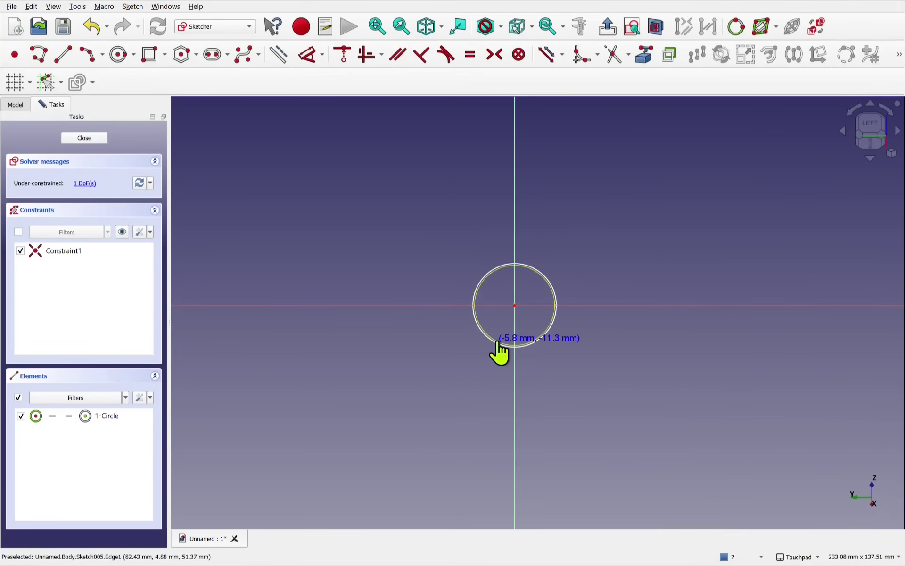
click(500, 338)
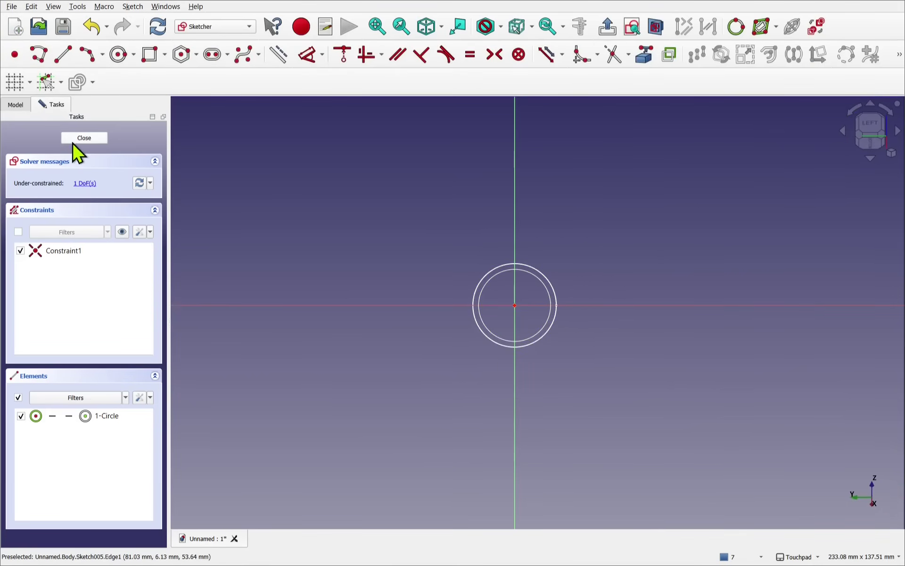
click(80, 138)
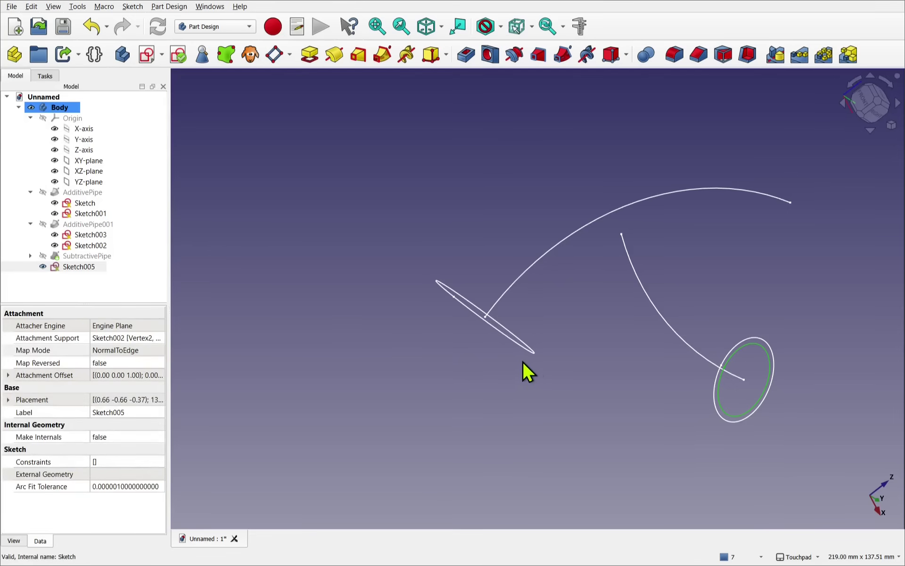
click(77, 268)
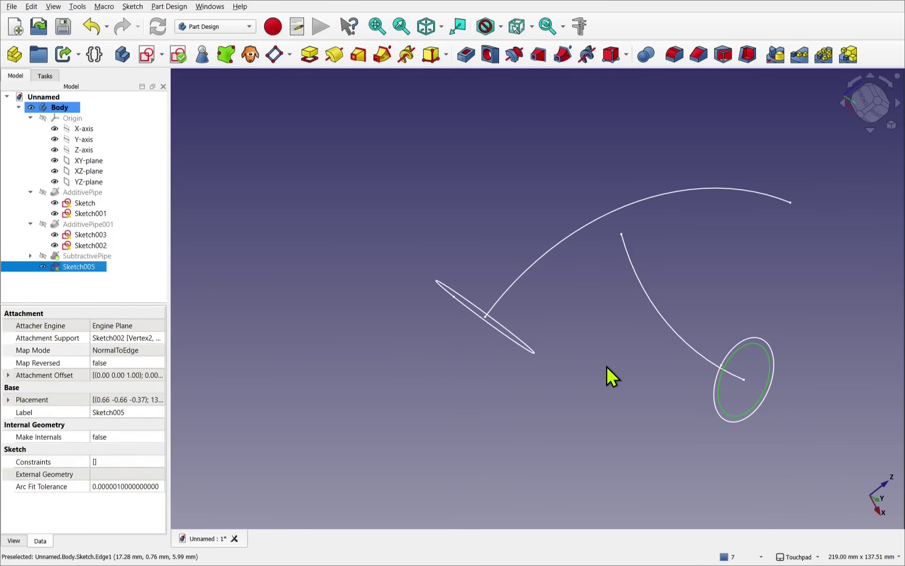
click(675, 332)
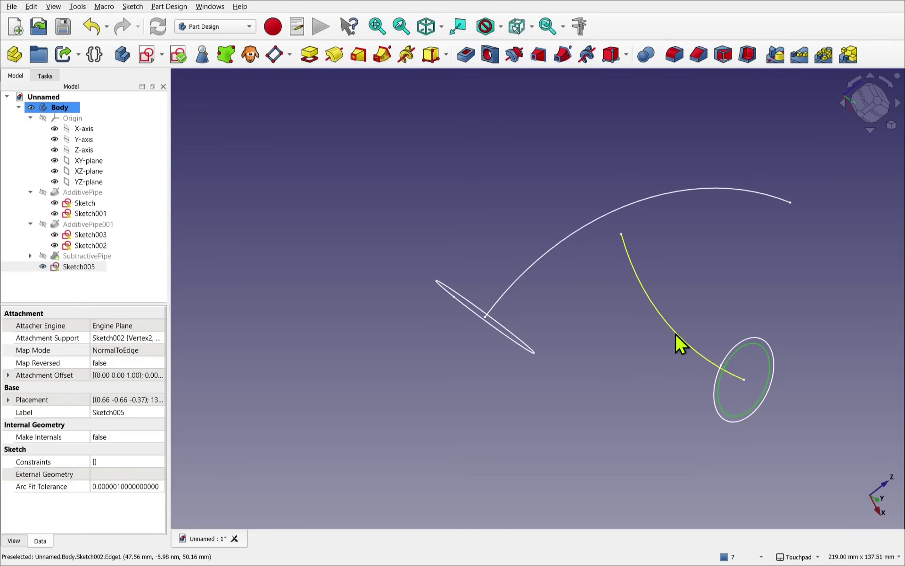
click(632, 355)
click(733, 420)
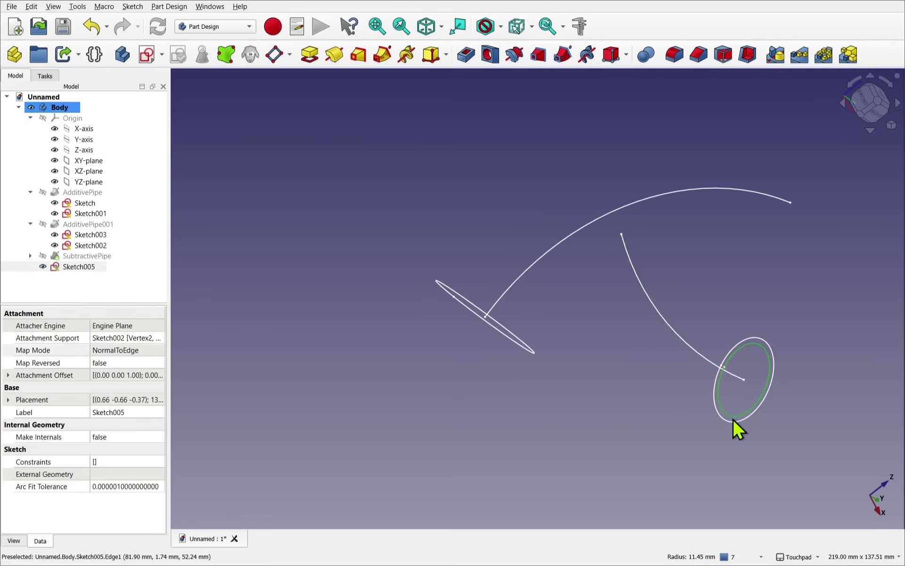
click(651, 391)
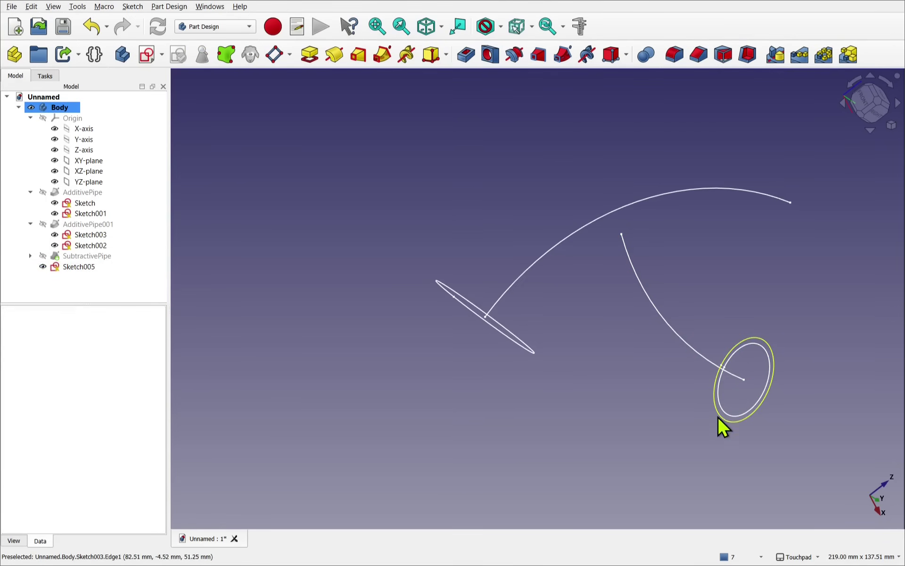
click(733, 415)
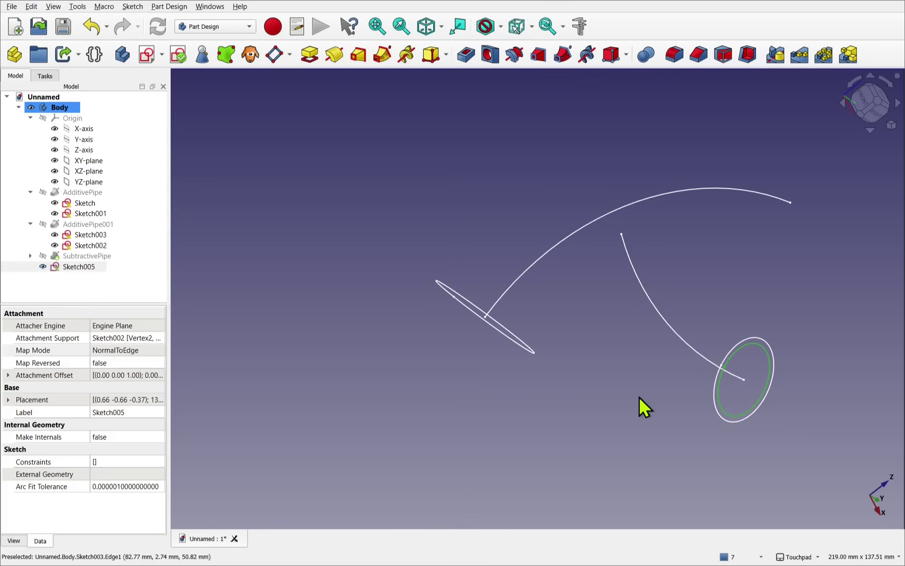
click(219, 309)
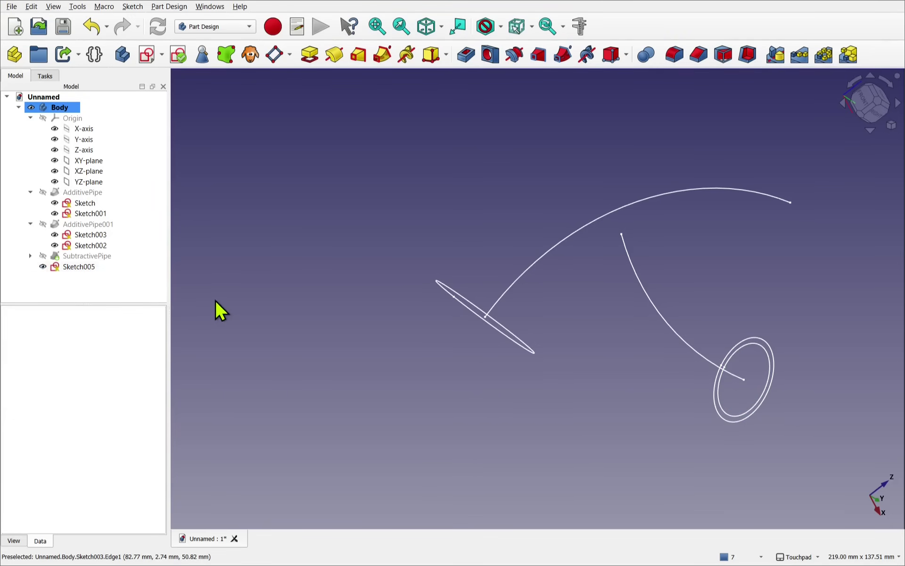
Sweep the branch's inner circle along the branch path as a subtractive pipe with Transformed corners, Standard orientation and Constant transform mode
click(77, 269)
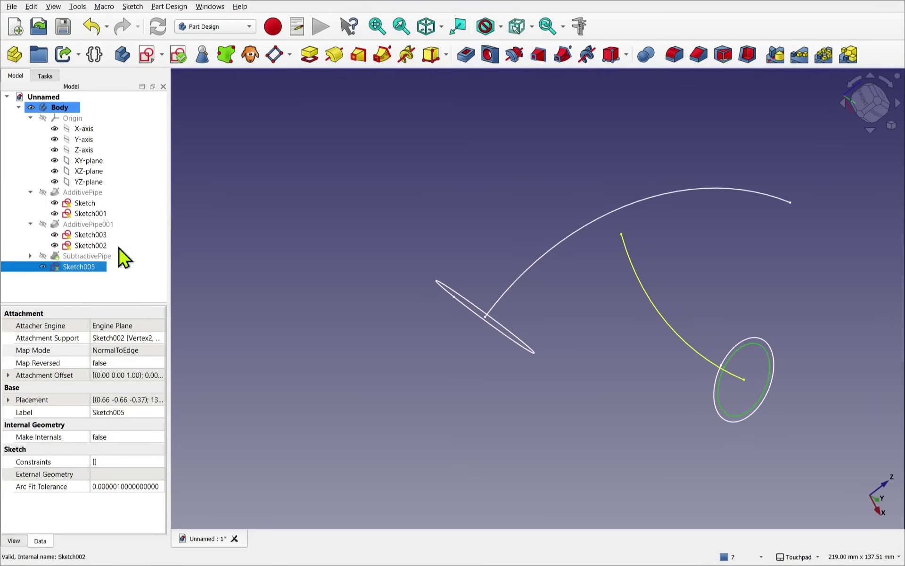
ctrl+click(92, 245)
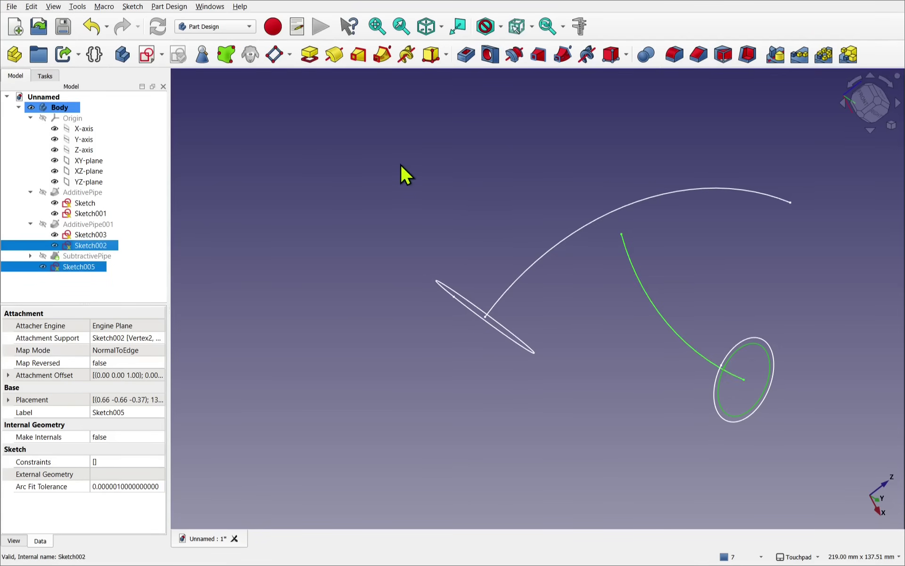
click(562, 55)
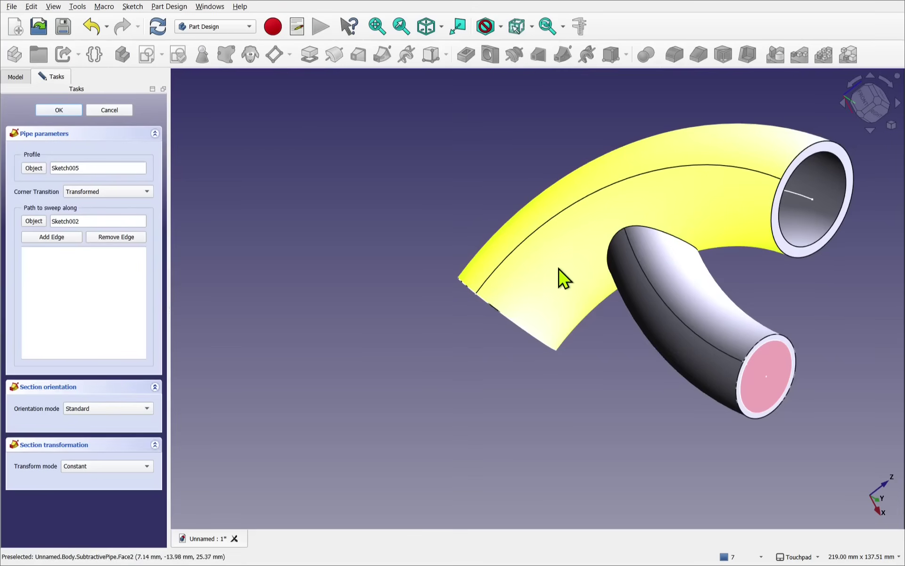
alt+drag(561, 282, 785, 211)
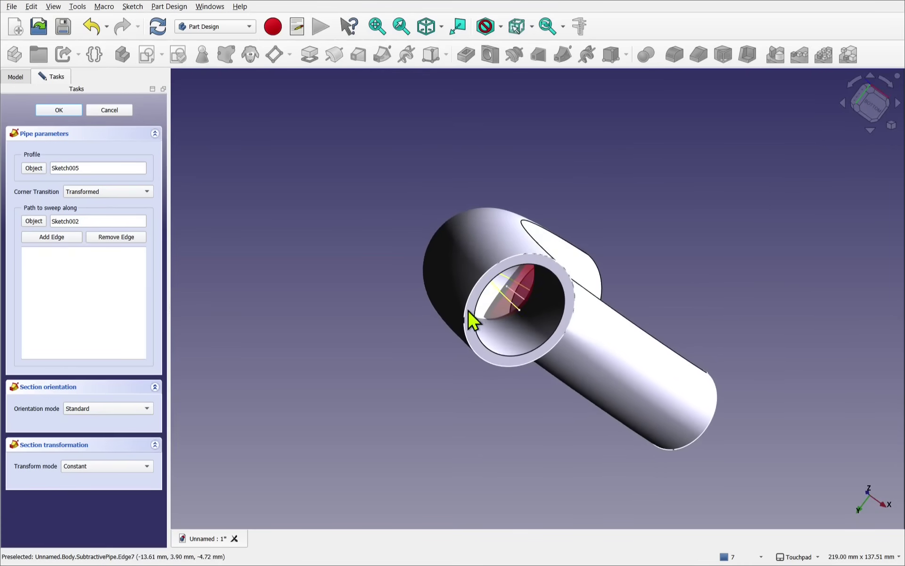
scroll(470, 321, up, 5)
alt+drag(516, 289, 492, 265)
scroll(485, 278, up, 6)
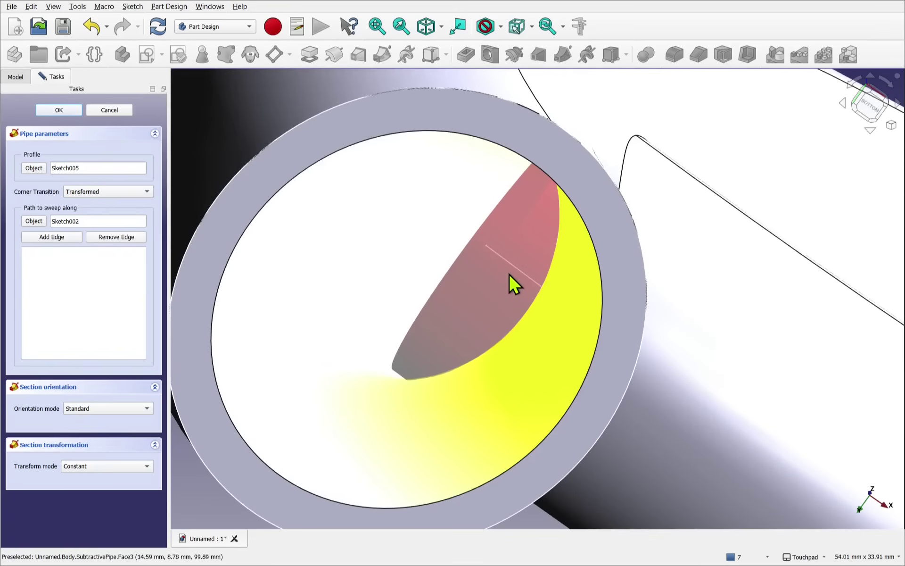
scroll(505, 288, down, 8)
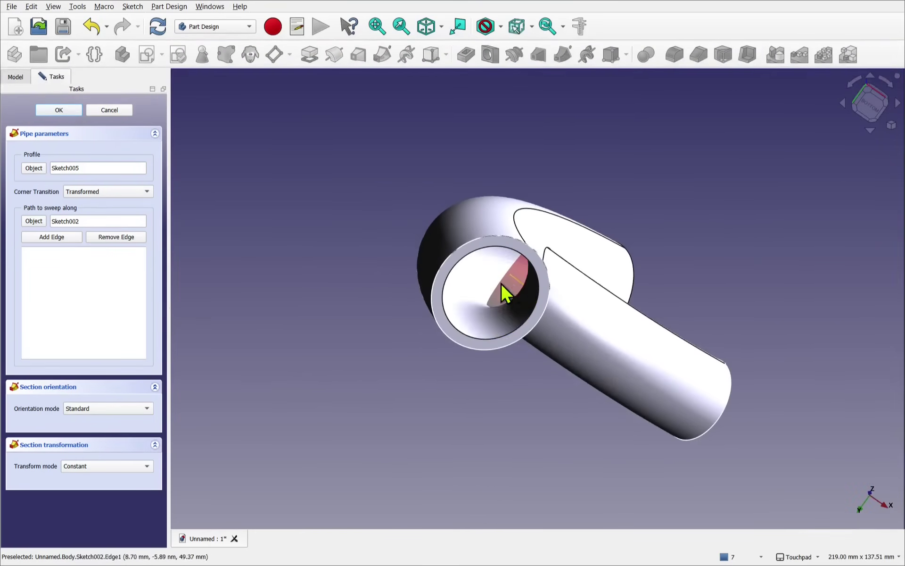
click(58, 112)
Hide the profile and path sketches of both additive pipes so only the hollow branched tube is displayed
middle_drag(507, 279, 438, 393)
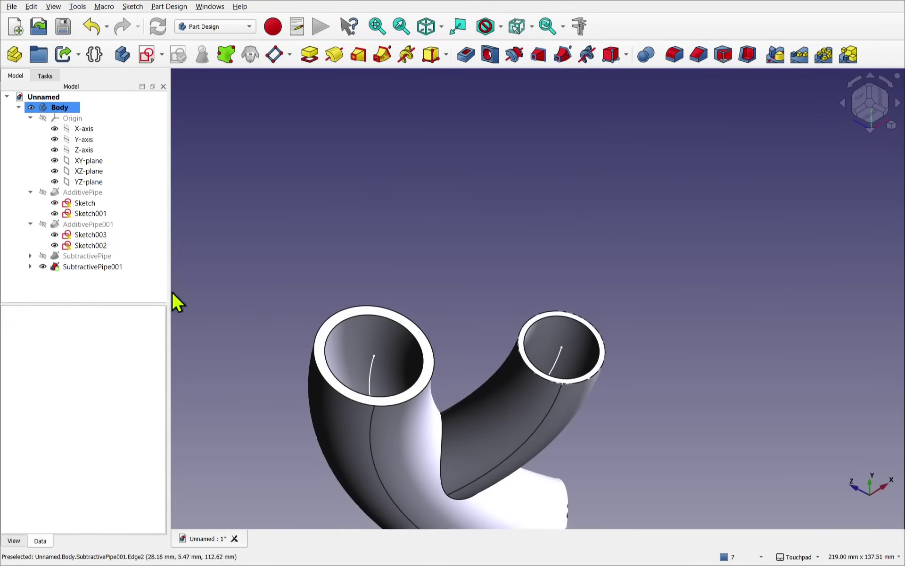
click(91, 235)
key(space)
click(94, 244)
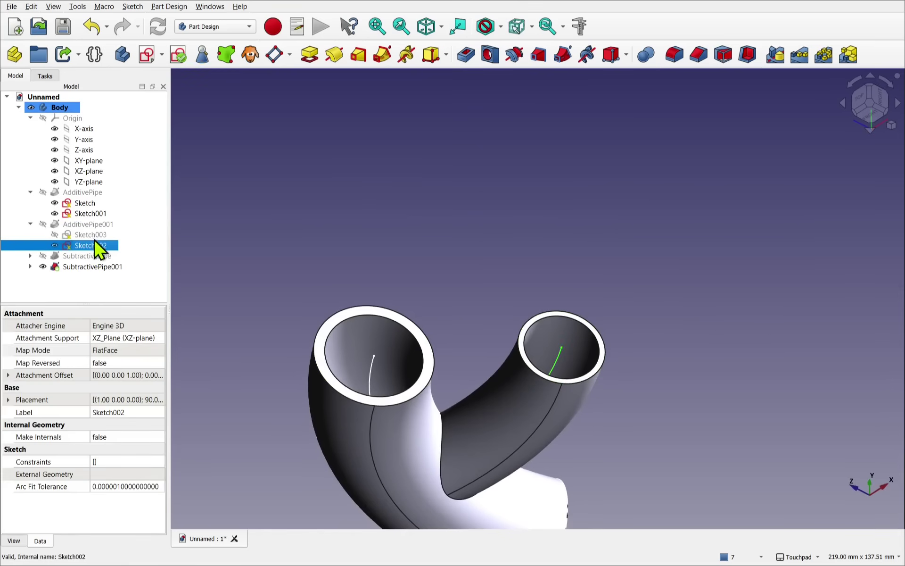
key(space)
click(83, 204)
key(space)
click(92, 214)
key(space)
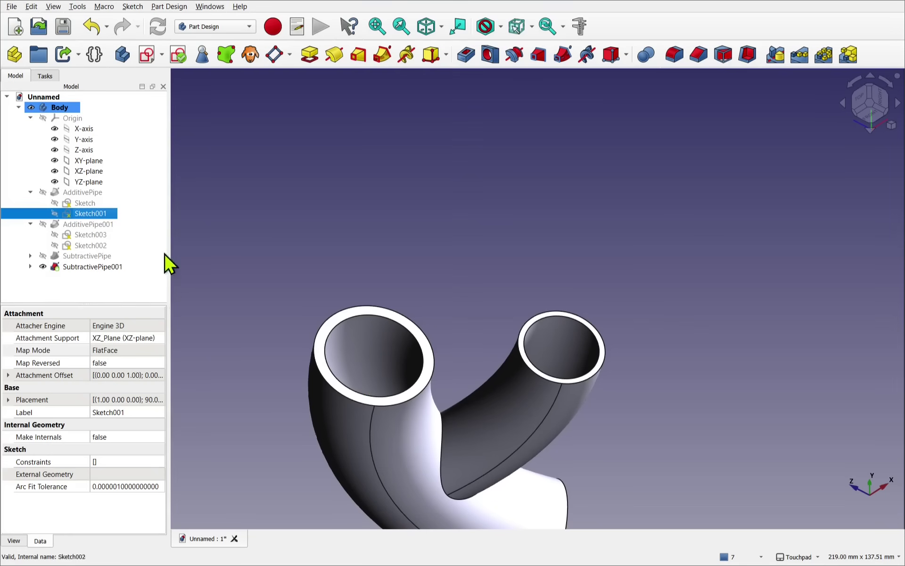
alt+drag(473, 414, 539, 270)
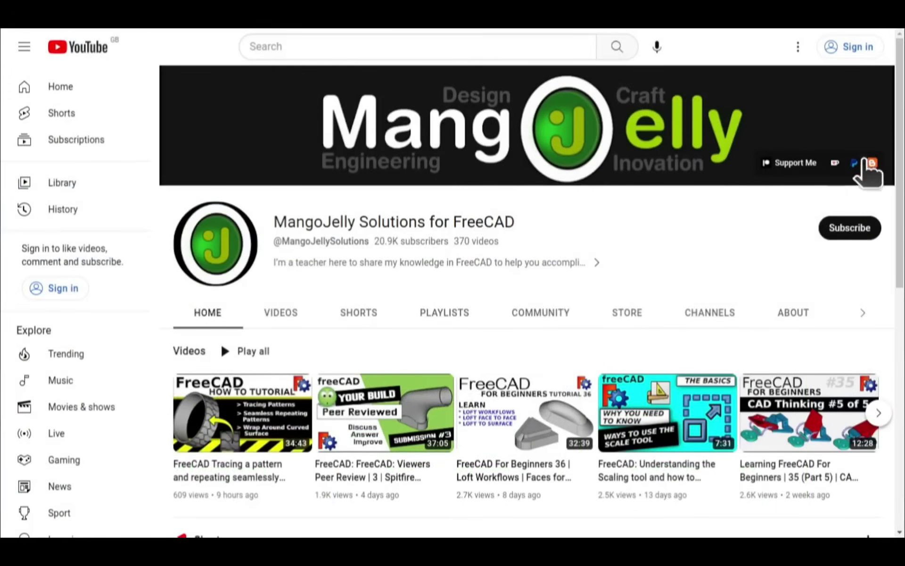
Switch to YouTube, open the MangoJelly Solutions channel's About page and highlight the three donation links in its description
click(793, 312)
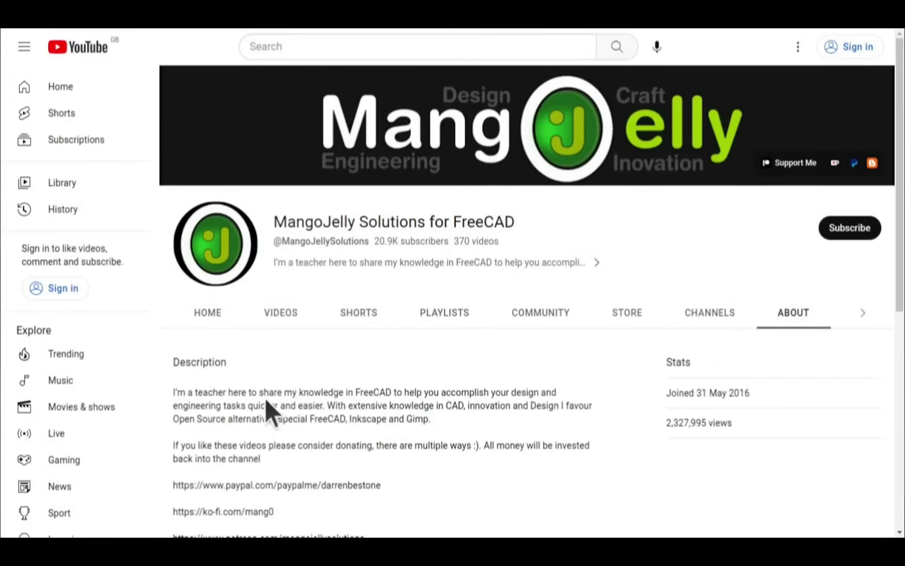
scroll(193, 408, down, 3)
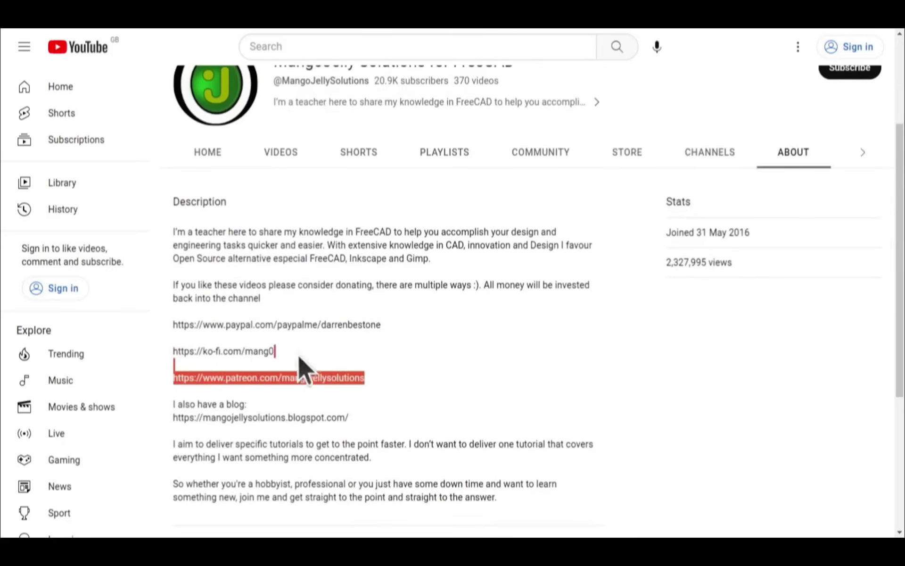
drag(302, 367, 173, 315)
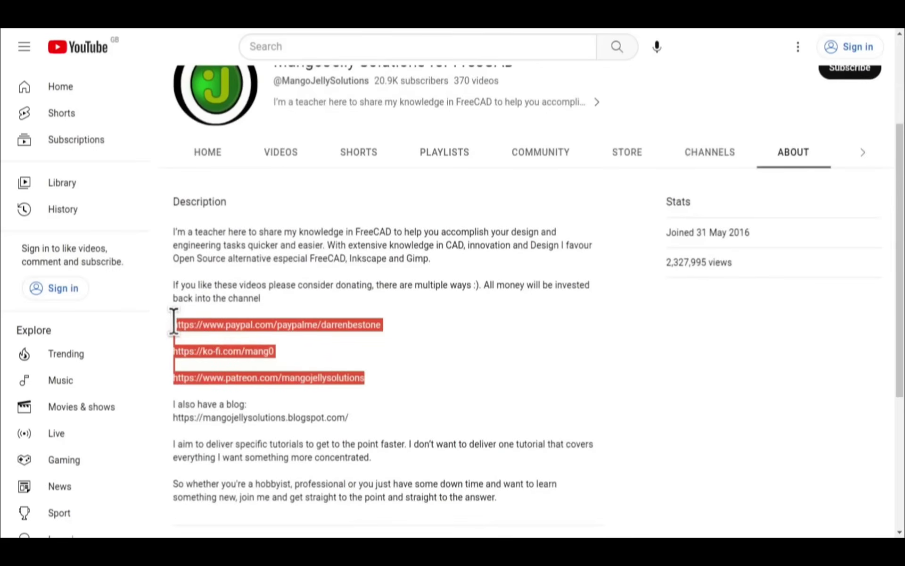
click(409, 372)
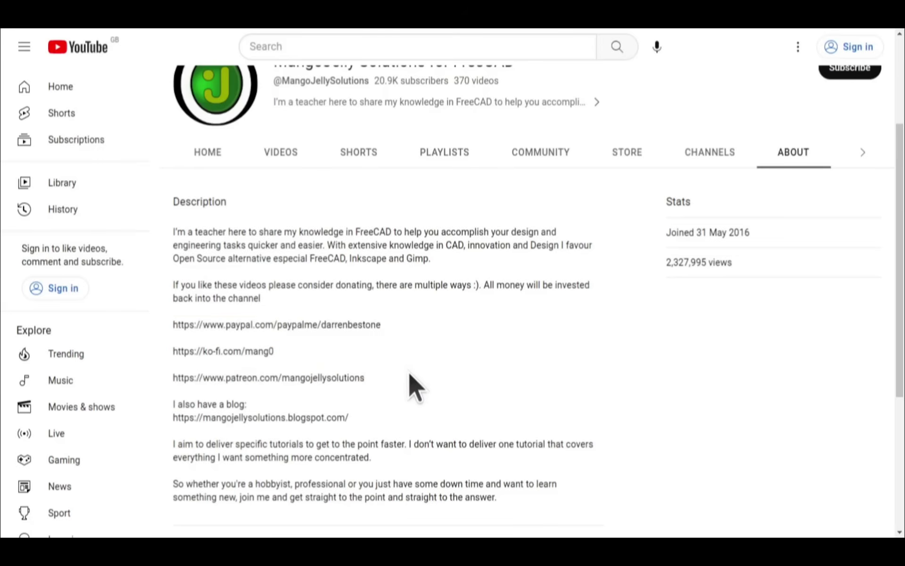